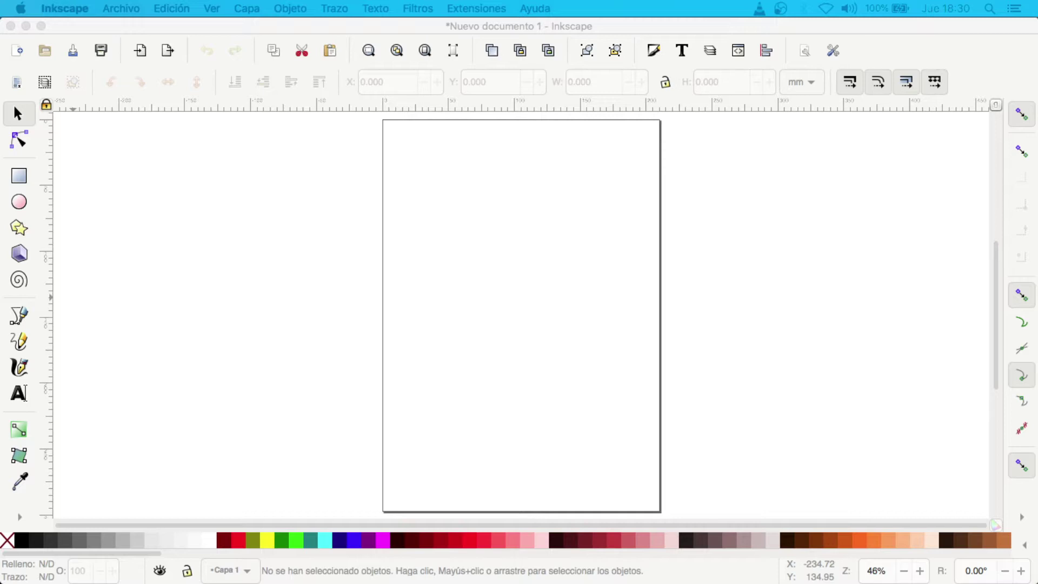
Toggle snapping, then hide and restore the snapping controls bar in Inkscape
left_click(115, 273)
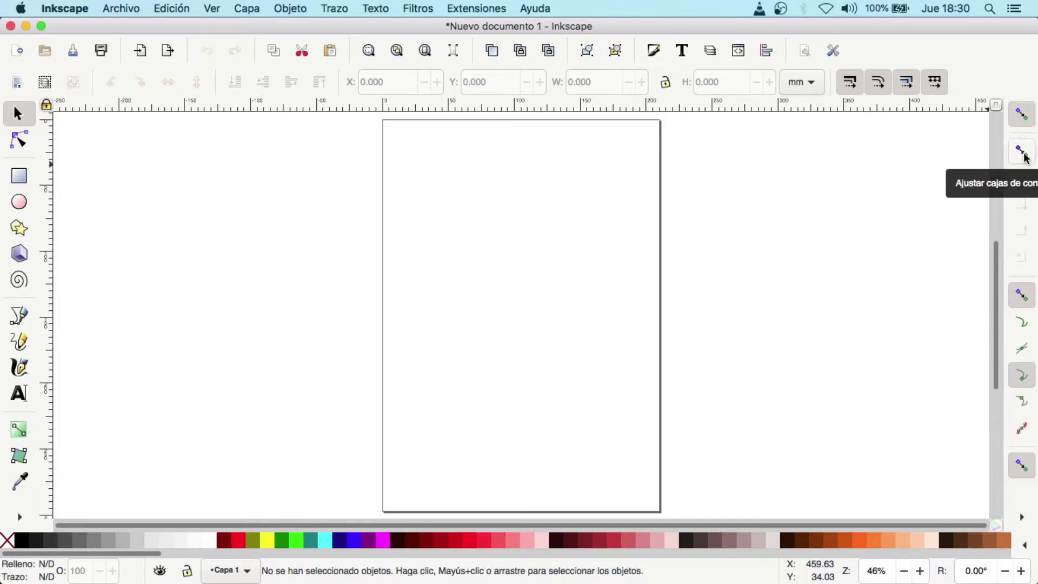
left_click(1021, 115)
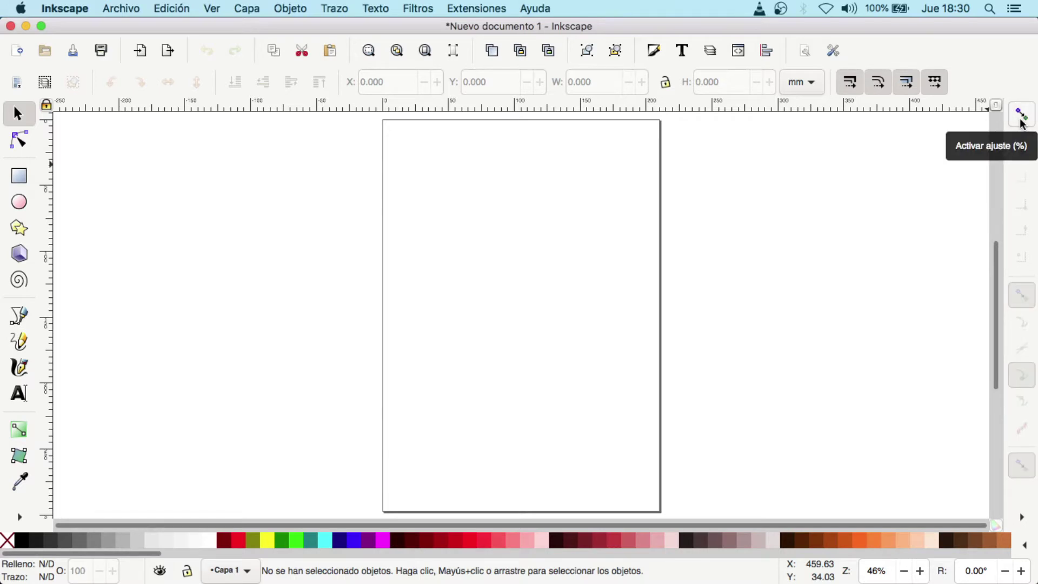
left_click(223, 8)
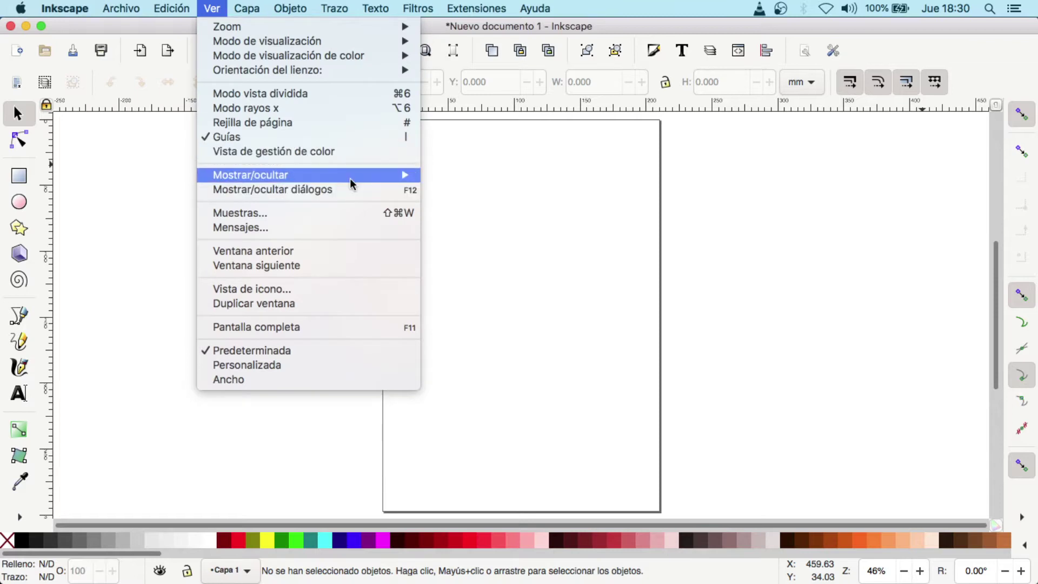
mouse_move(250, 174)
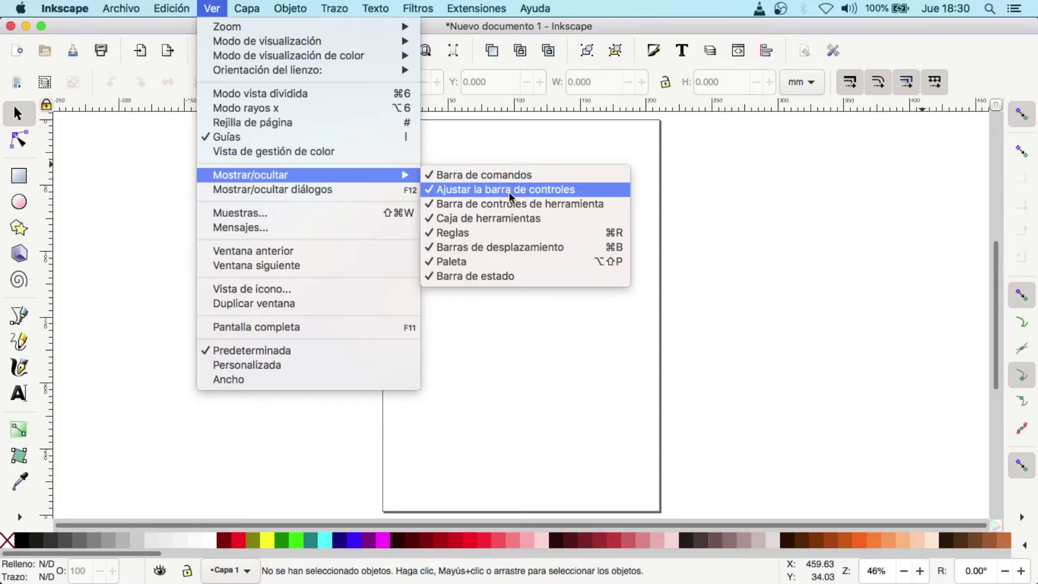
left_click(508, 191)
left_click(223, 9)
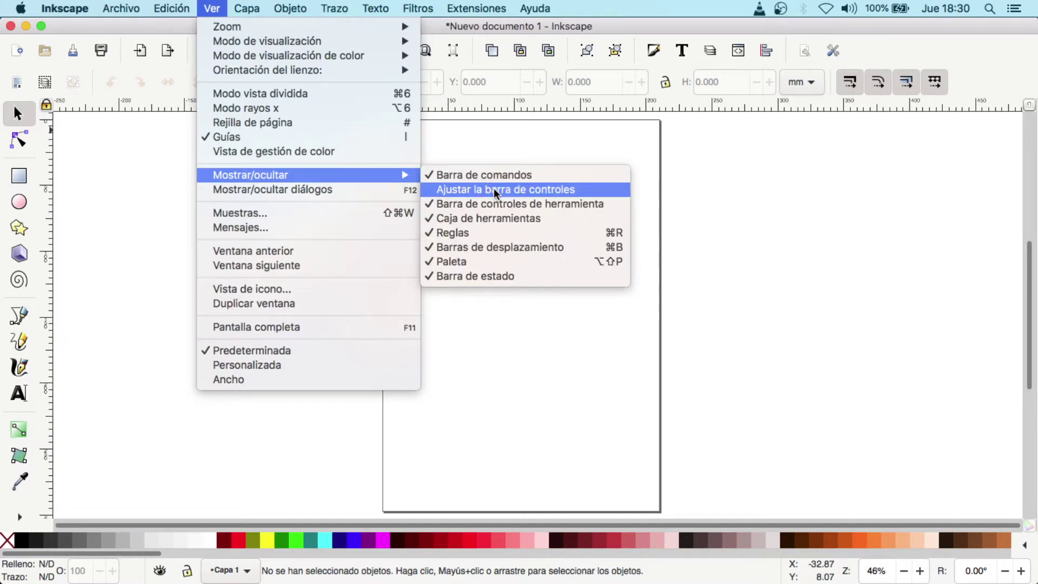
left_click(494, 188)
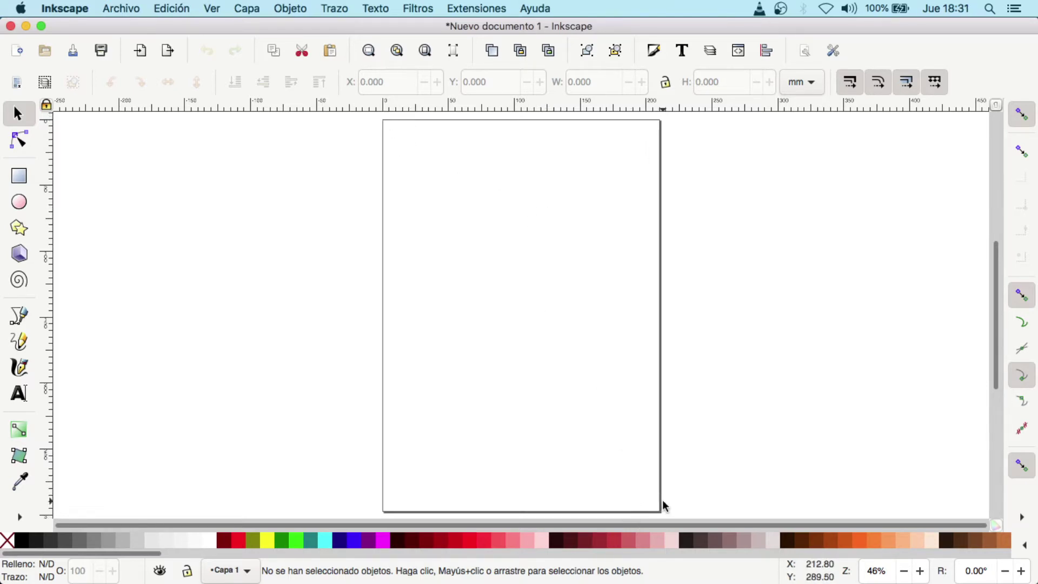
Draw a black rectangle in the page's upper-left area and select it
left_click(19, 180)
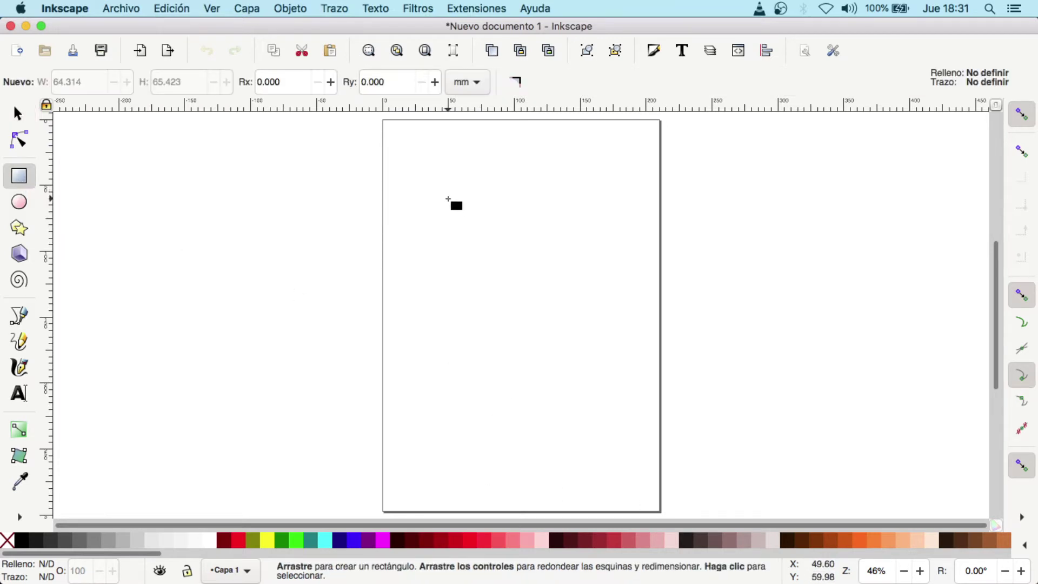
left_click_drag(448, 199, 491, 246)
left_click(18, 113)
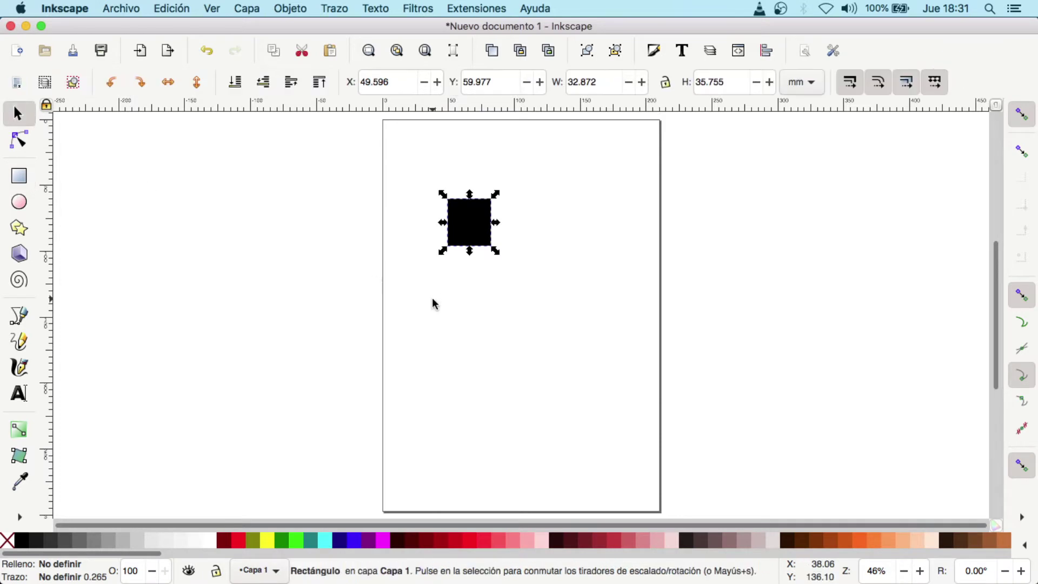
left_click(433, 304)
left_click_drag(427, 158, 549, 273)
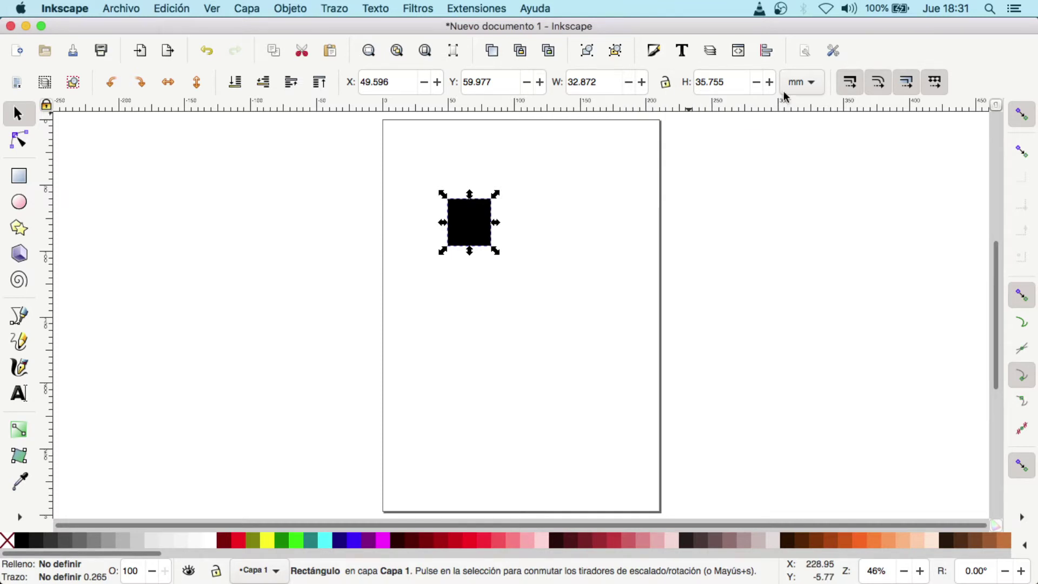
Set the rectangle's width and height to 20 mm, making a square
left_click(608, 79)
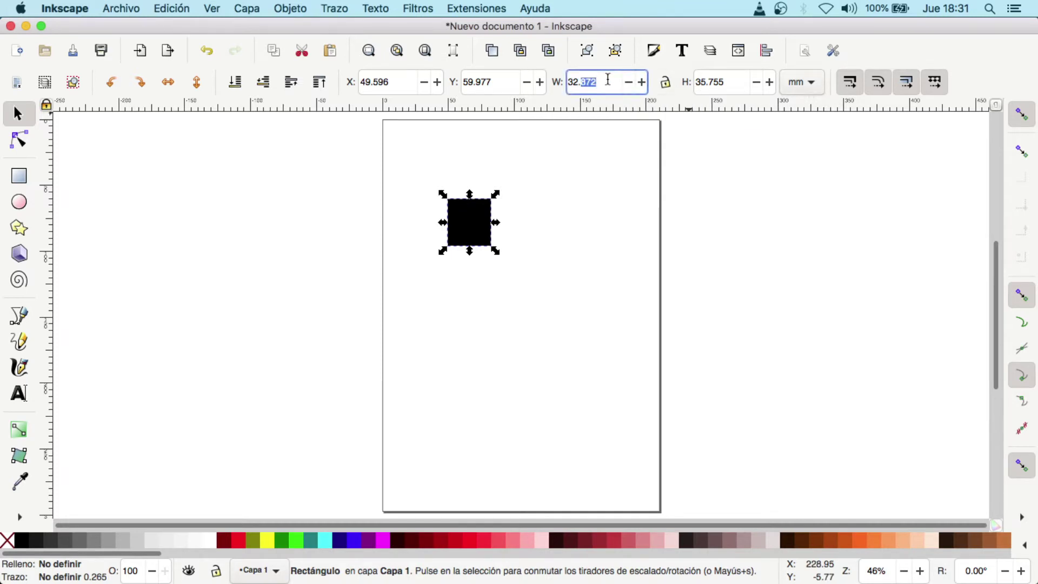
type("20")
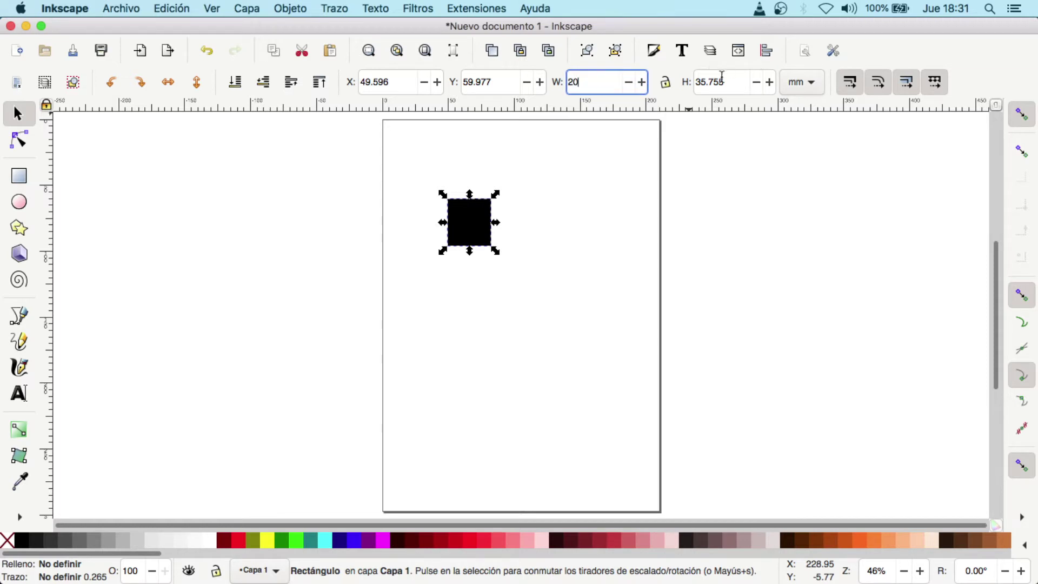
left_click(722, 80)
type("20")
key("Return")
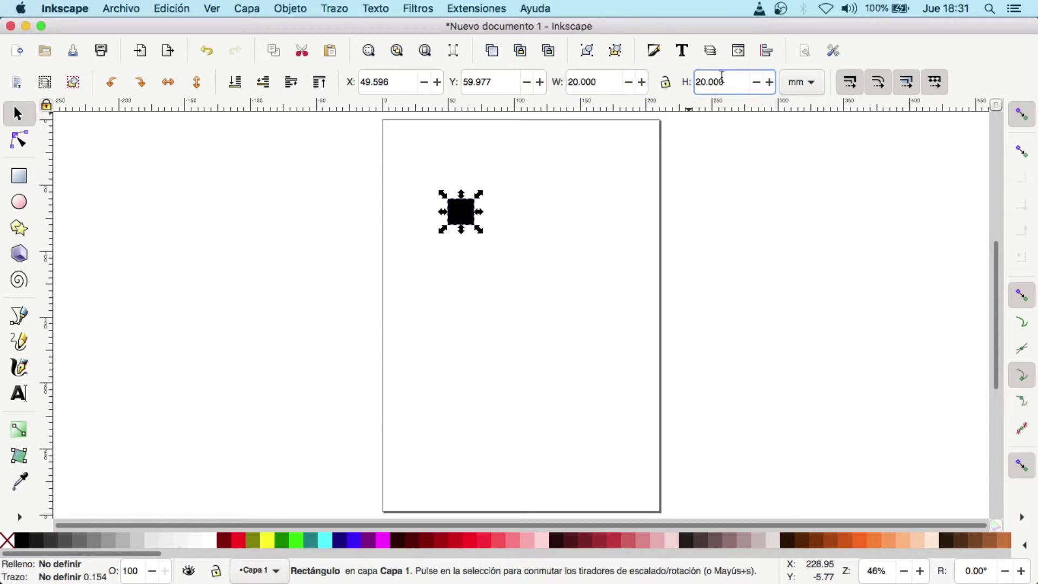
Move the 20 mm square just inside the page's top-left corner
left_click(741, 209)
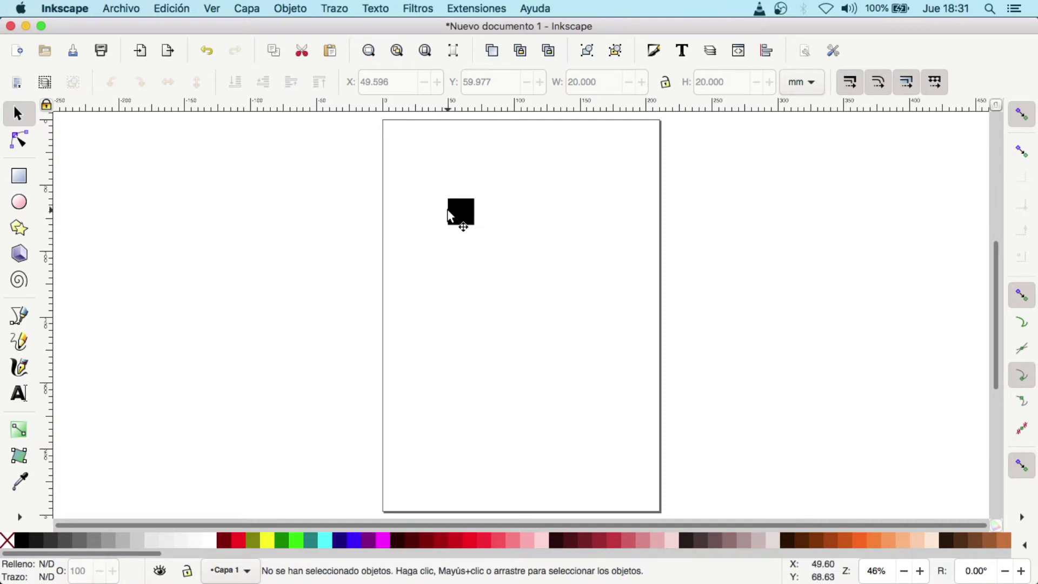
left_click(451, 215)
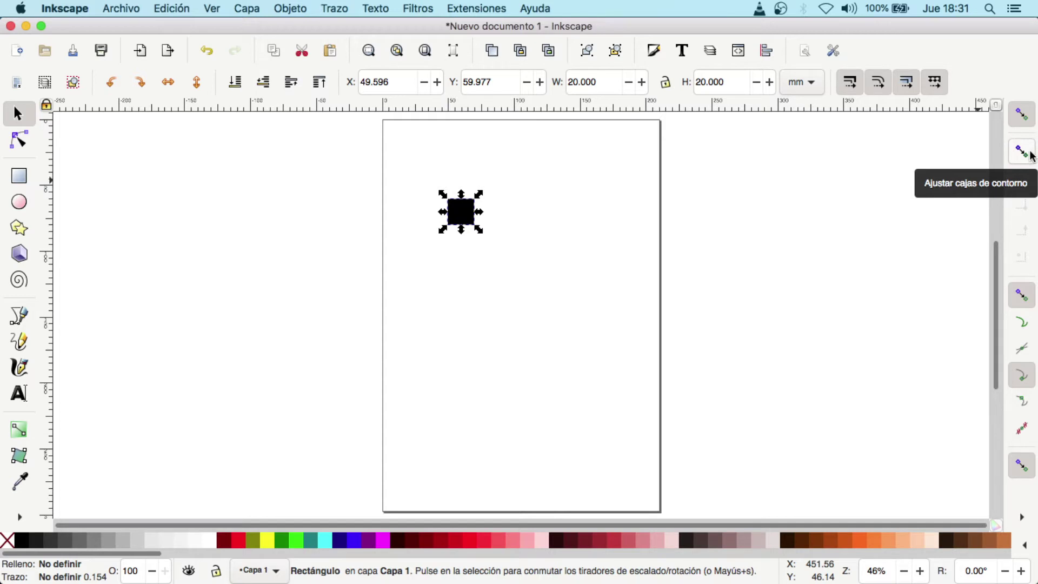
mouse_move(463, 214)
left_mouse_down()
mouse_move(429, 204)
mouse_move(394, 129)
left_mouse_up()
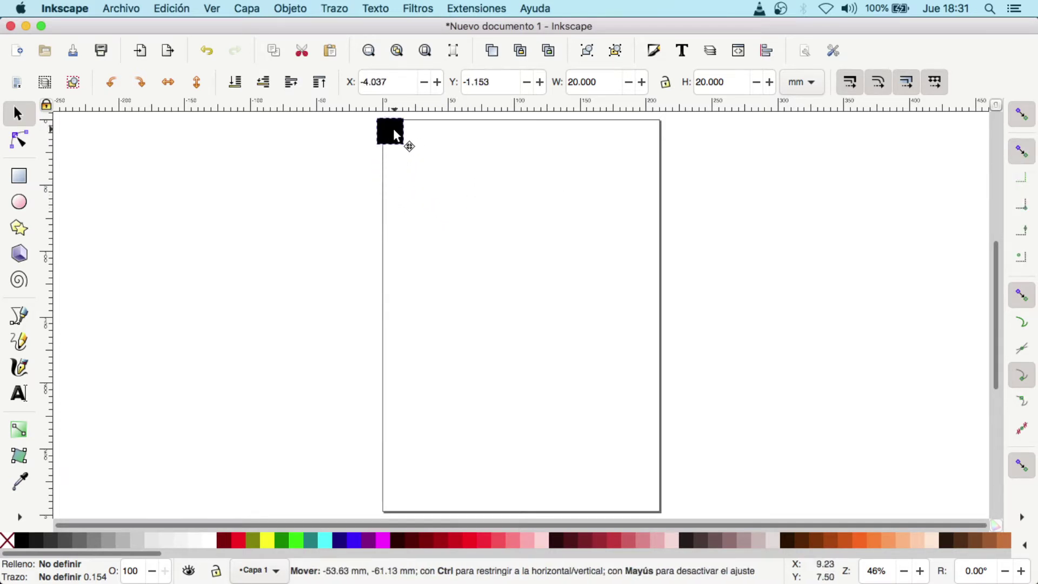
left_click_drag(394, 130, 417, 148)
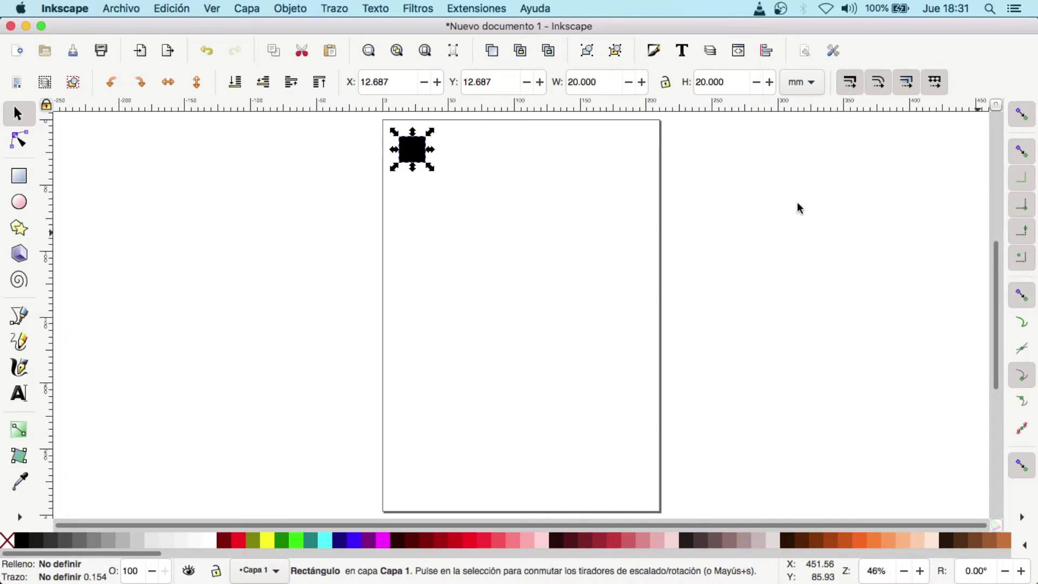
mouse_move(398, 149)
left_mouse_down()
mouse_move(389, 140)
mouse_move(417, 173)
left_mouse_up()
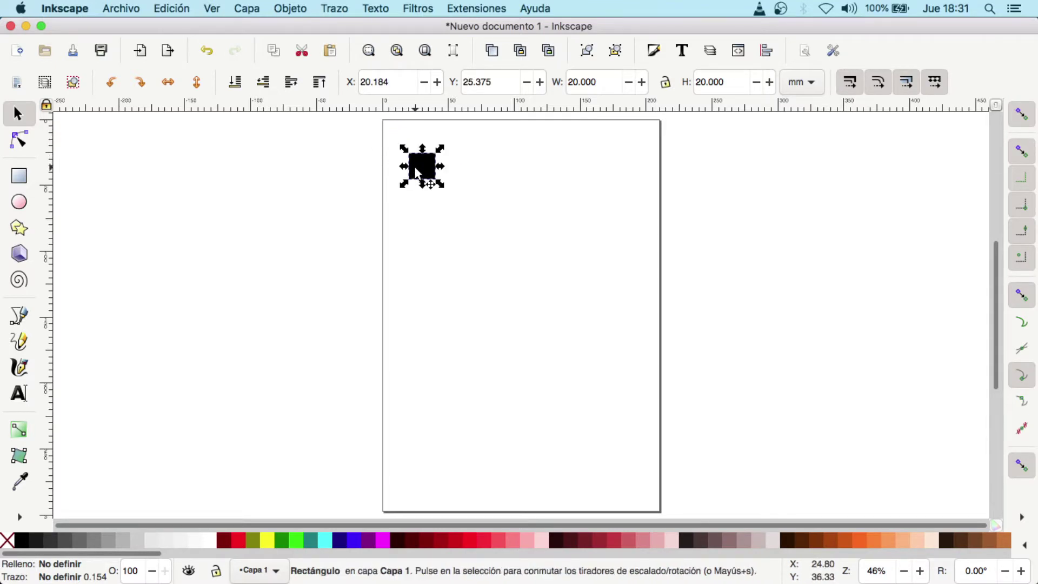
left_click(419, 248)
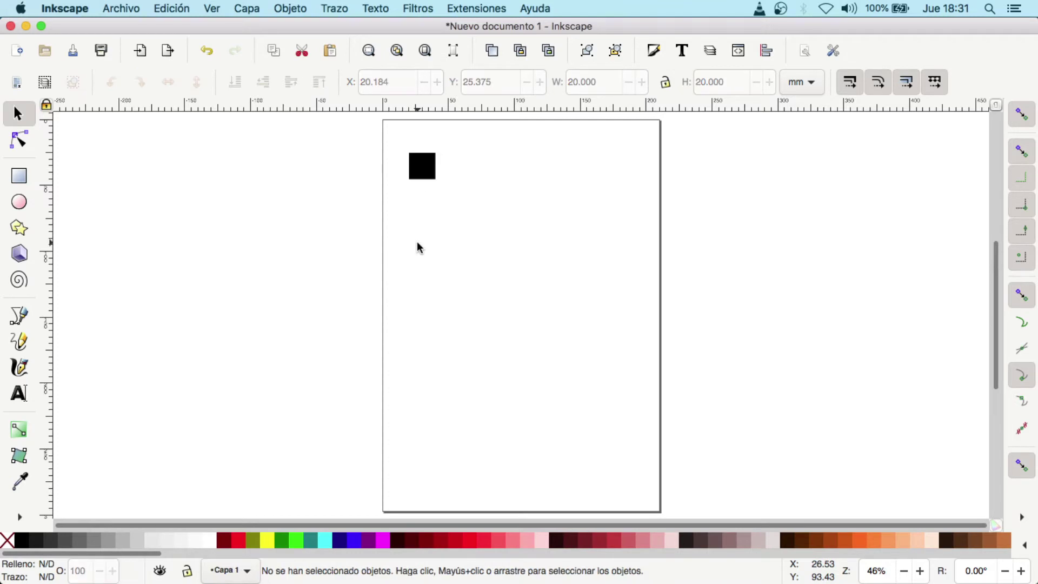
Open Align and Distribute with alignment relative to the page
left_click(485, 9)
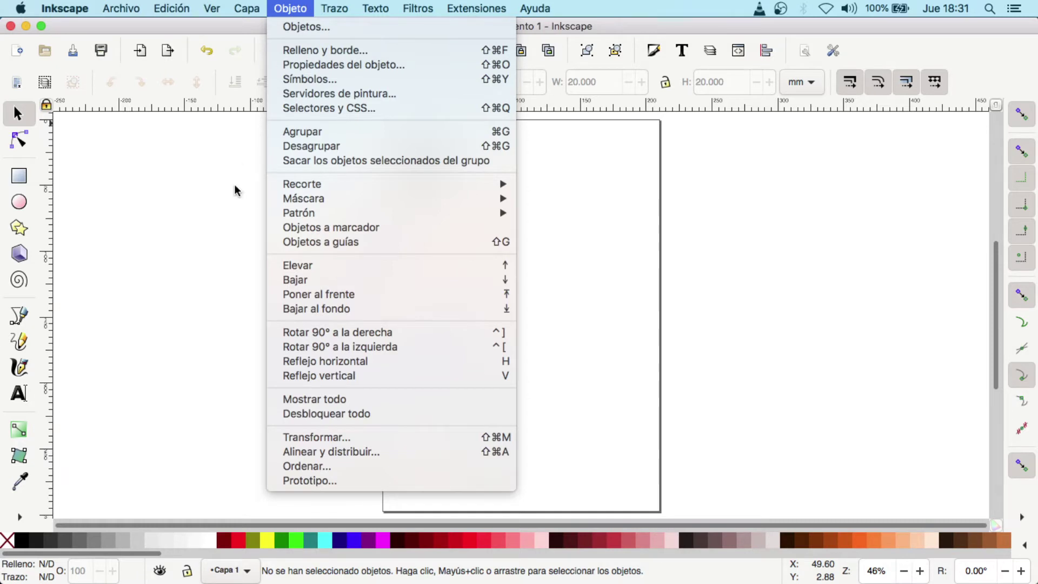
left_click(295, 7)
left_click(294, 5)
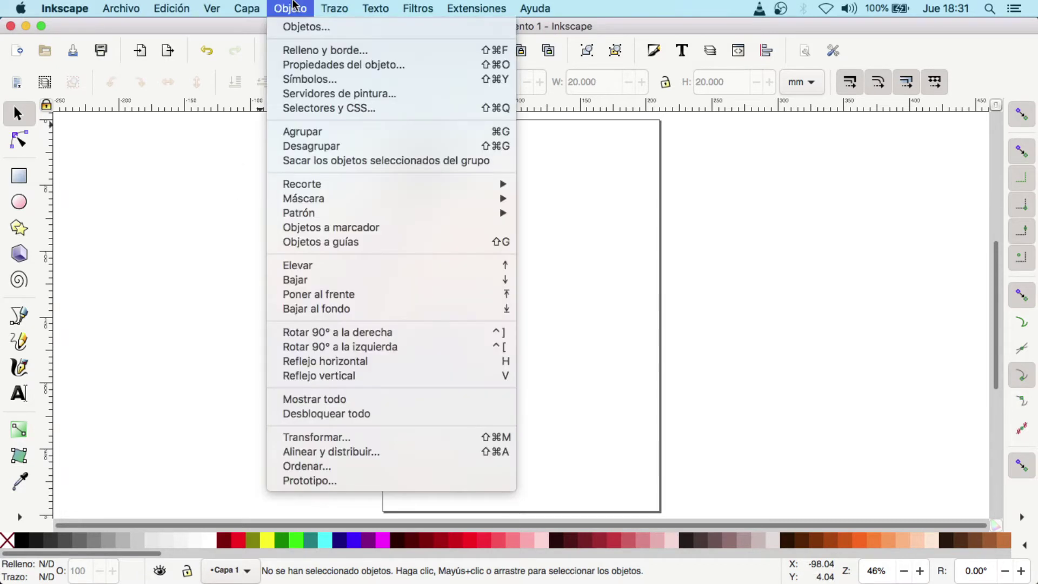
left_click(400, 453)
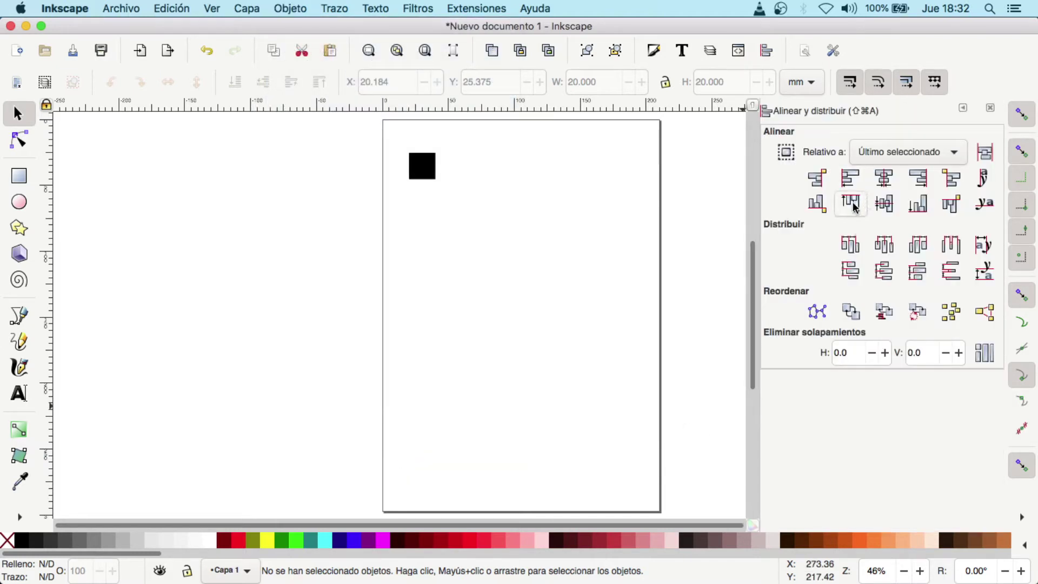
left_click(886, 154)
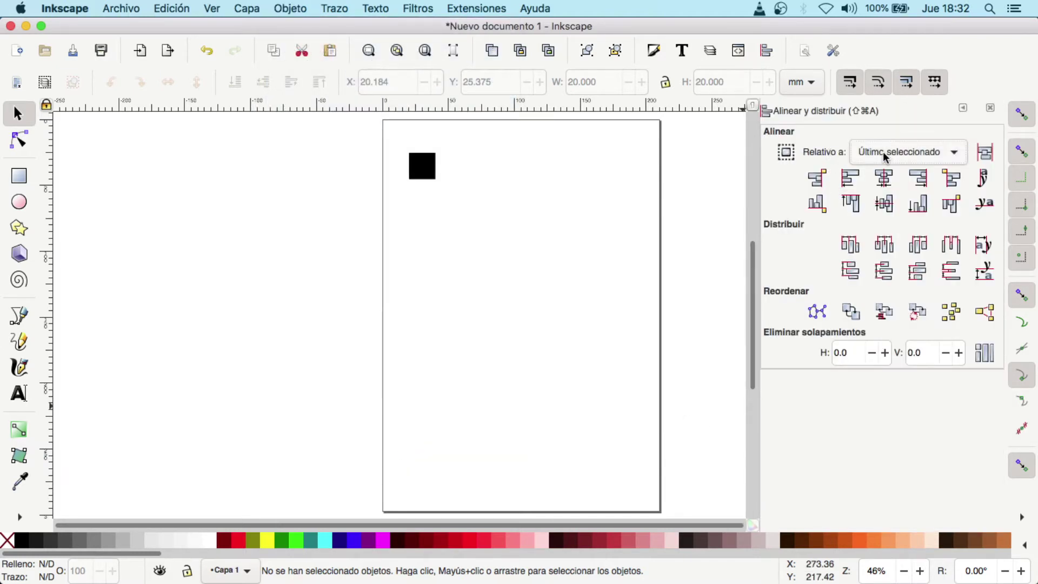
left_click(885, 156)
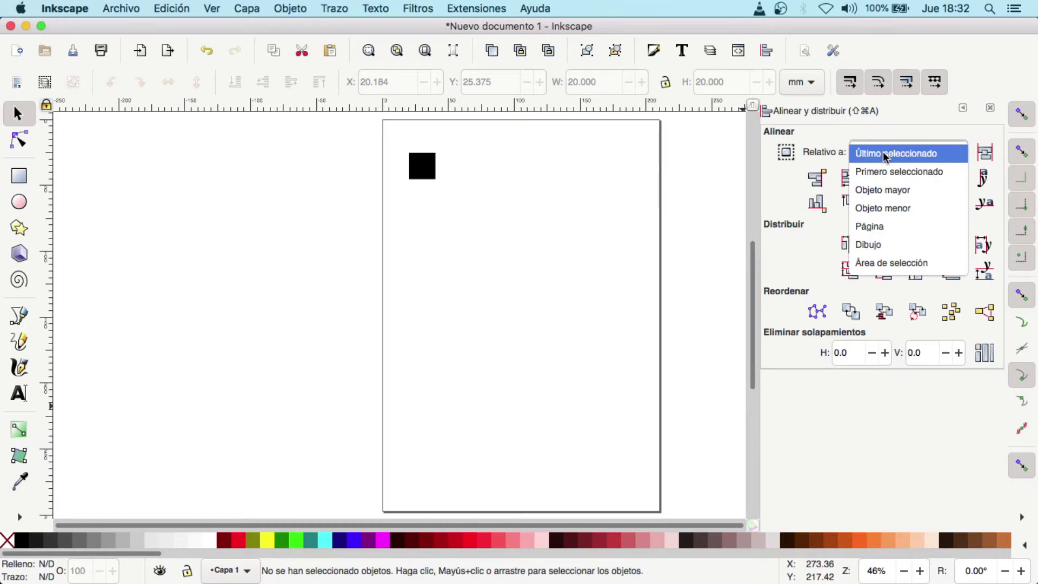
left_click(886, 230)
Align the black square flush to the page's left and top edges
mouse_move(383, 128)
left_mouse_down()
mouse_move(499, 219)
mouse_move(656, 277)
left_mouse_up()
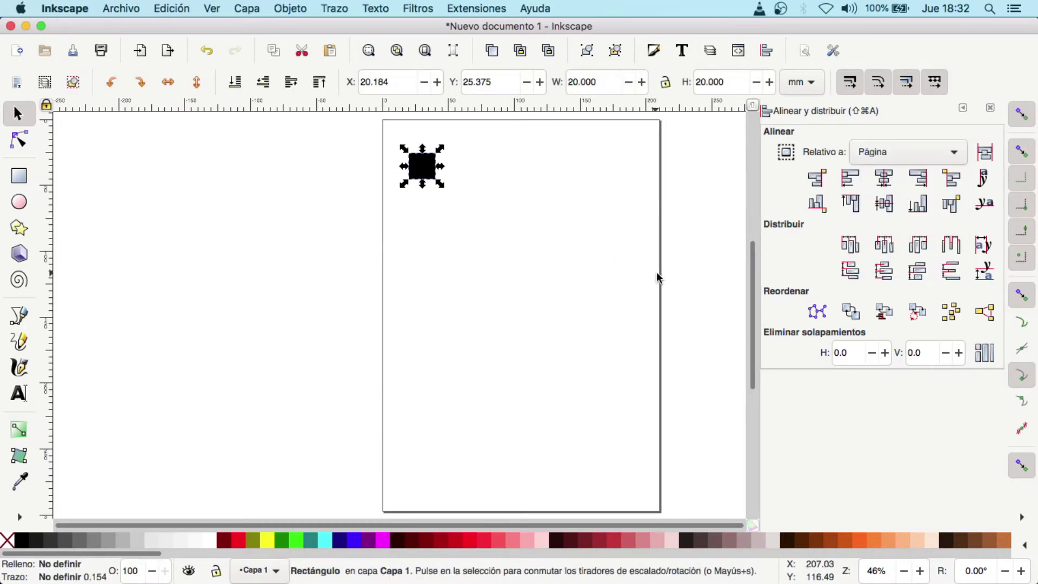
left_click(855, 182)
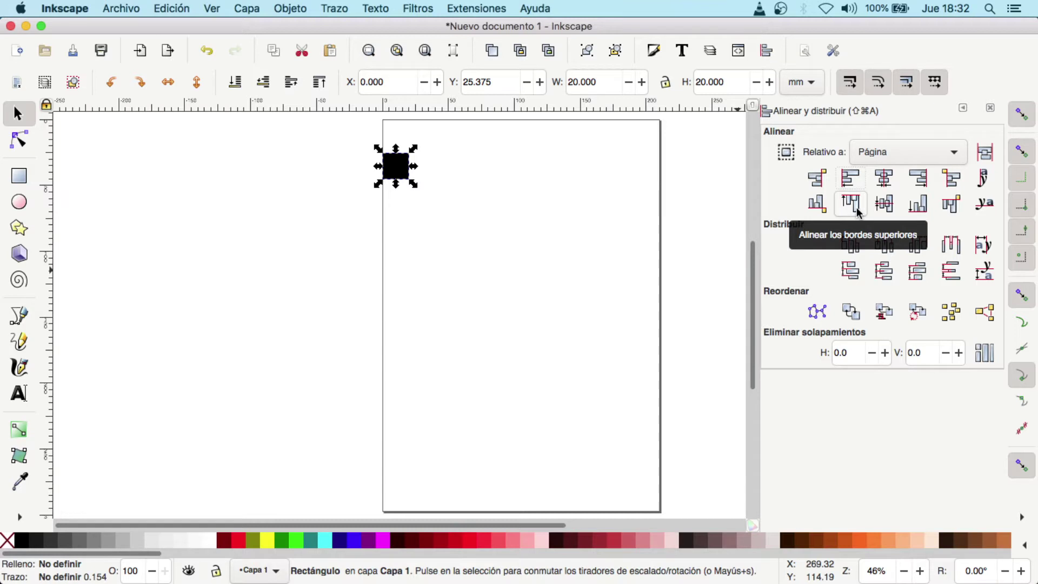
left_click(859, 212)
left_click(510, 211)
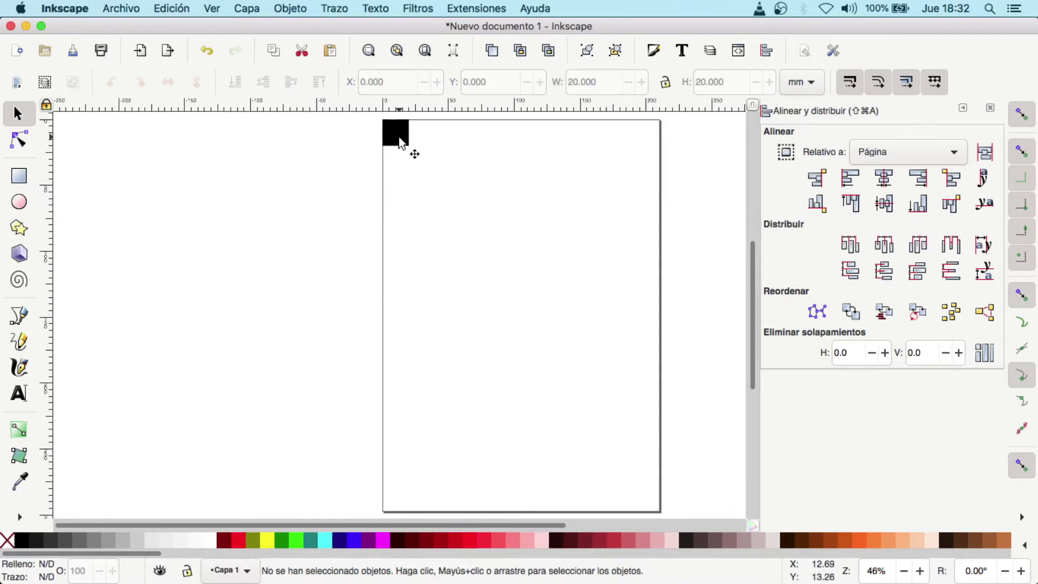
Align the square flush to the page's bottom and right edges
left_click(400, 142)
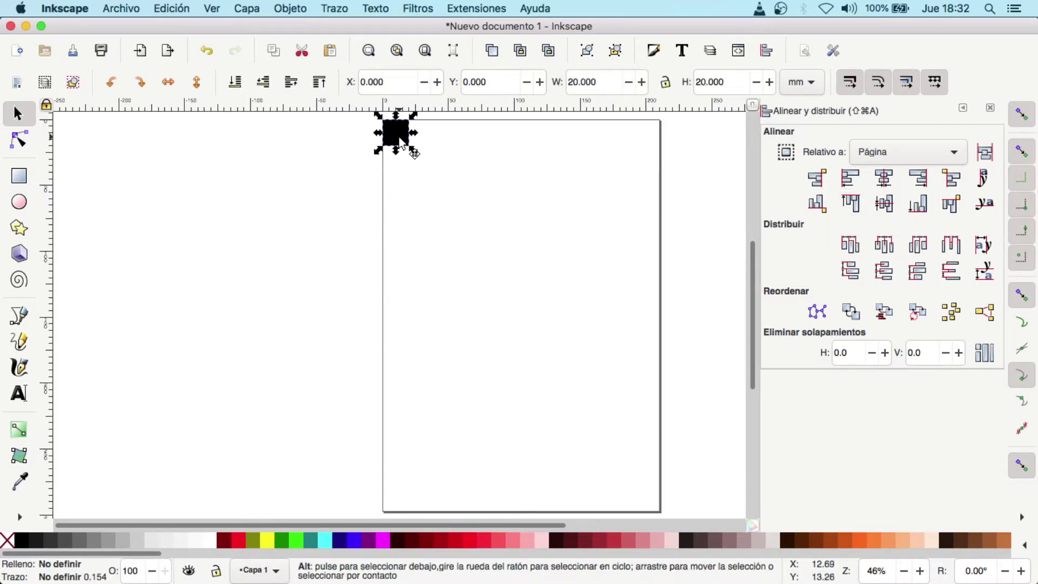
mouse_move(400, 140)
left_mouse_down()
mouse_move(516, 317)
mouse_move(587, 368)
left_mouse_up()
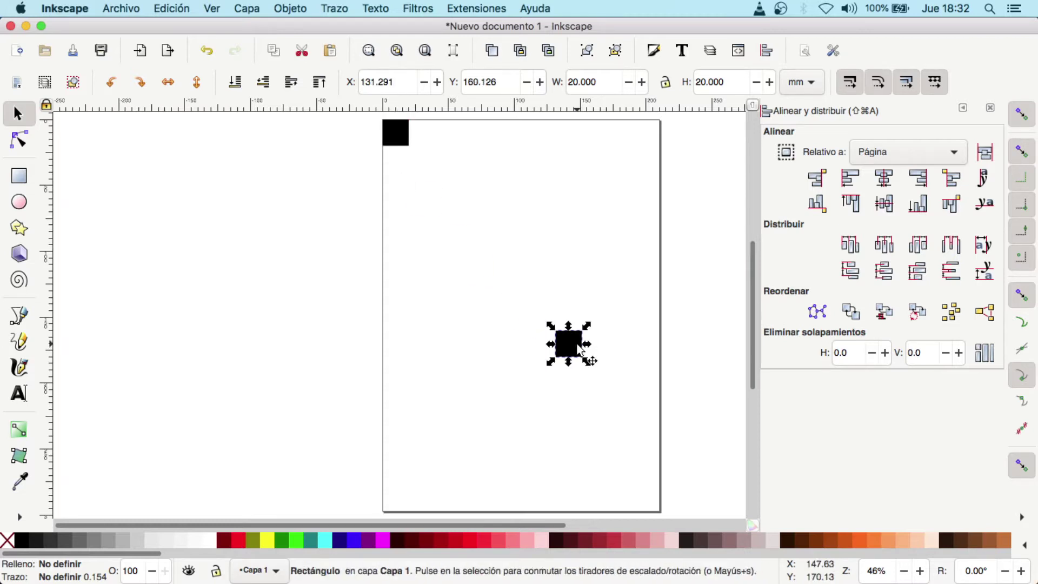
left_click(919, 208)
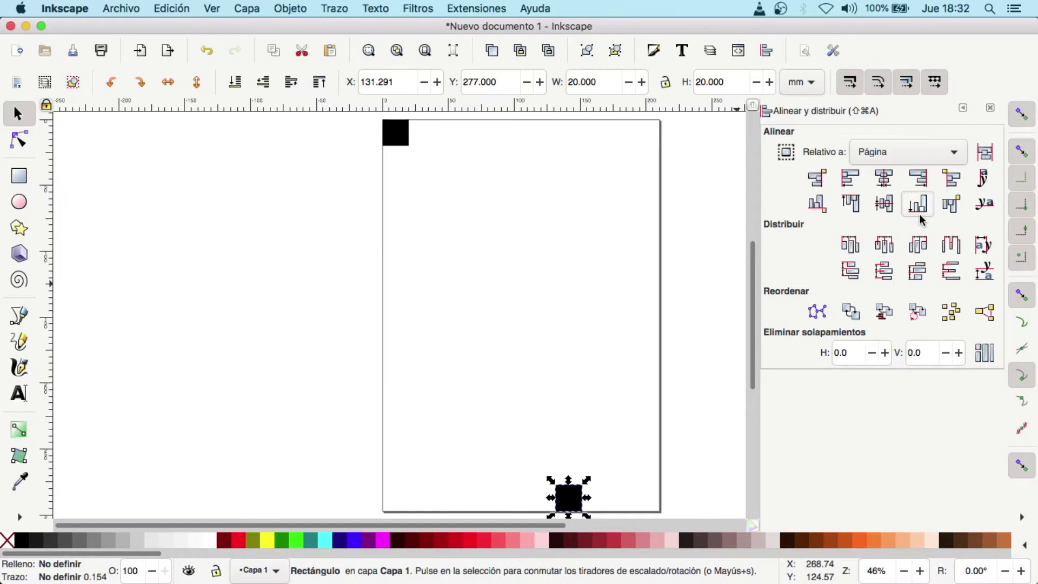
left_click(926, 186)
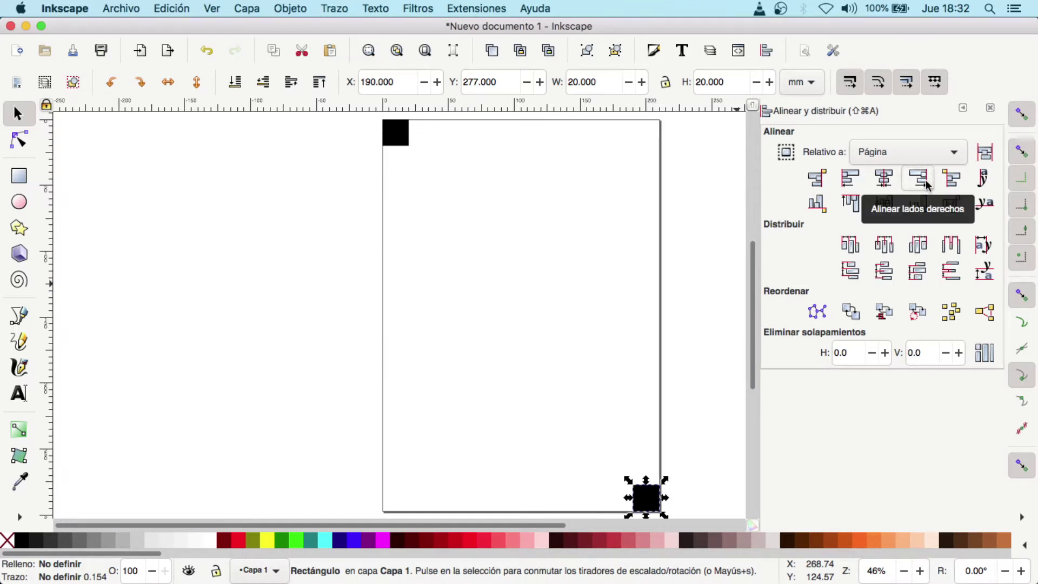
left_click(668, 346)
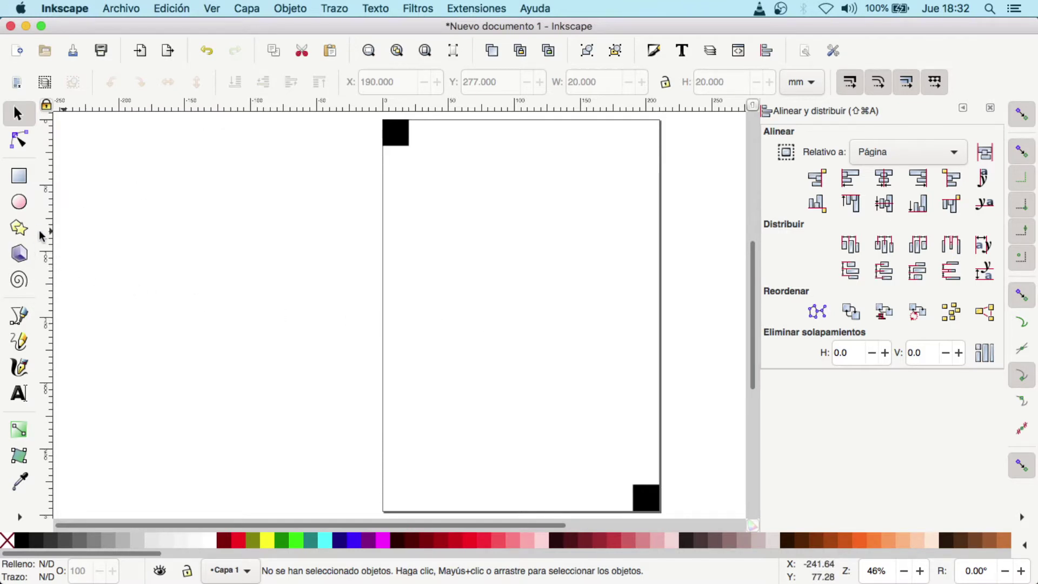
Drag two vertical and two horizontal guides to the squares' inner corners
mouse_move(47, 244)
left_mouse_down()
mouse_move(180, 245)
mouse_move(409, 147)
left_mouse_up()
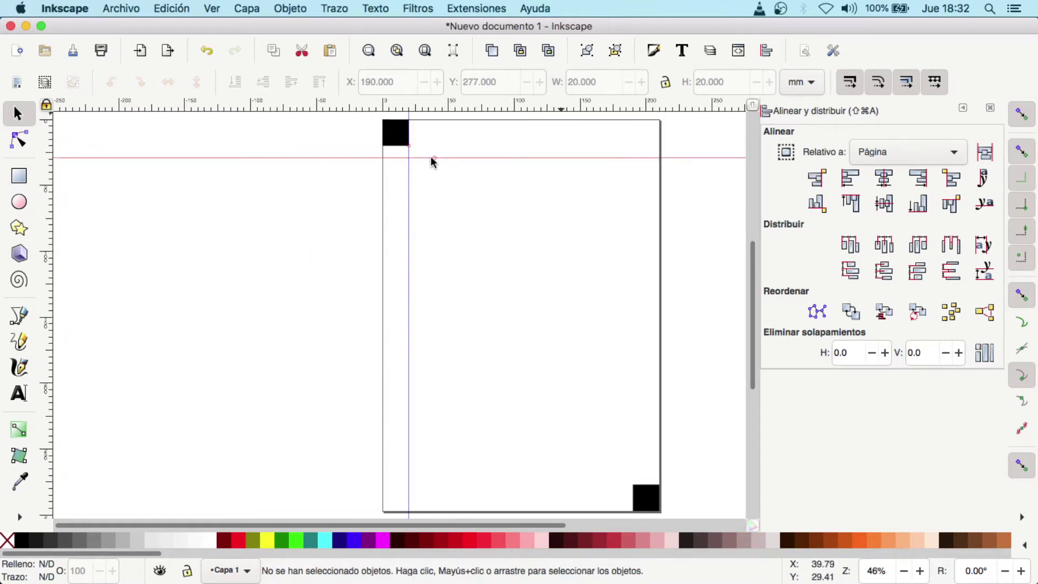
left_click_drag(563, 108, 408, 145)
left_click_drag(50, 283, 634, 484)
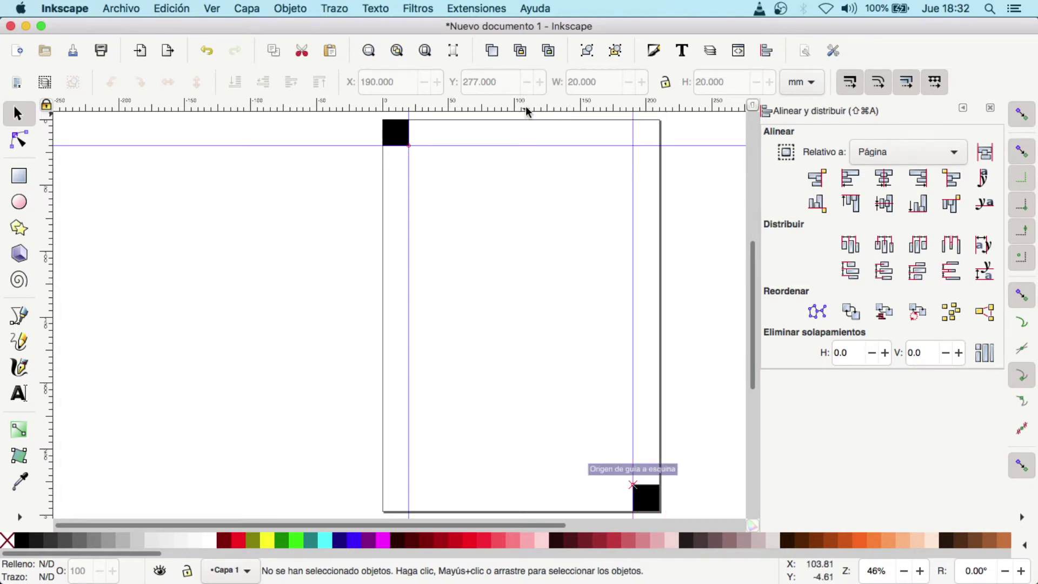
left_click_drag(526, 108, 633, 485)
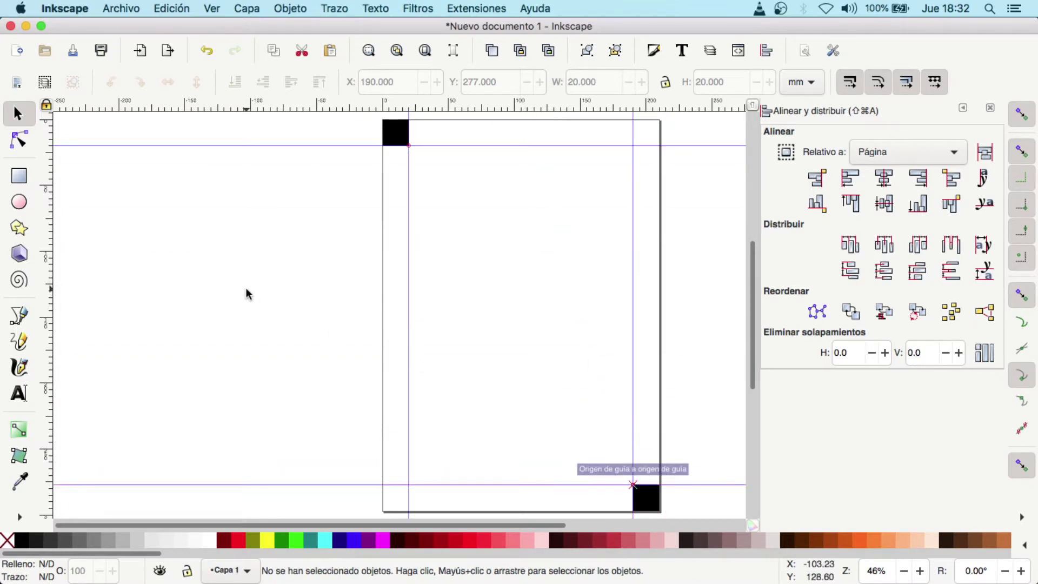
Delete both corner squares and close the Align and Distribute panel
left_click(397, 140)
key("Delete")
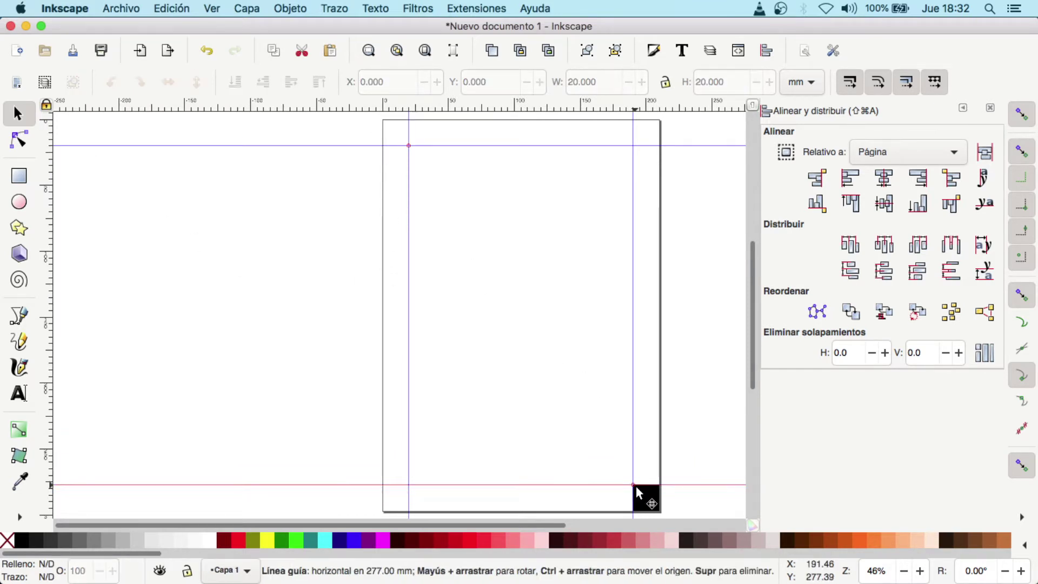
left_click(638, 493)
key("Delete")
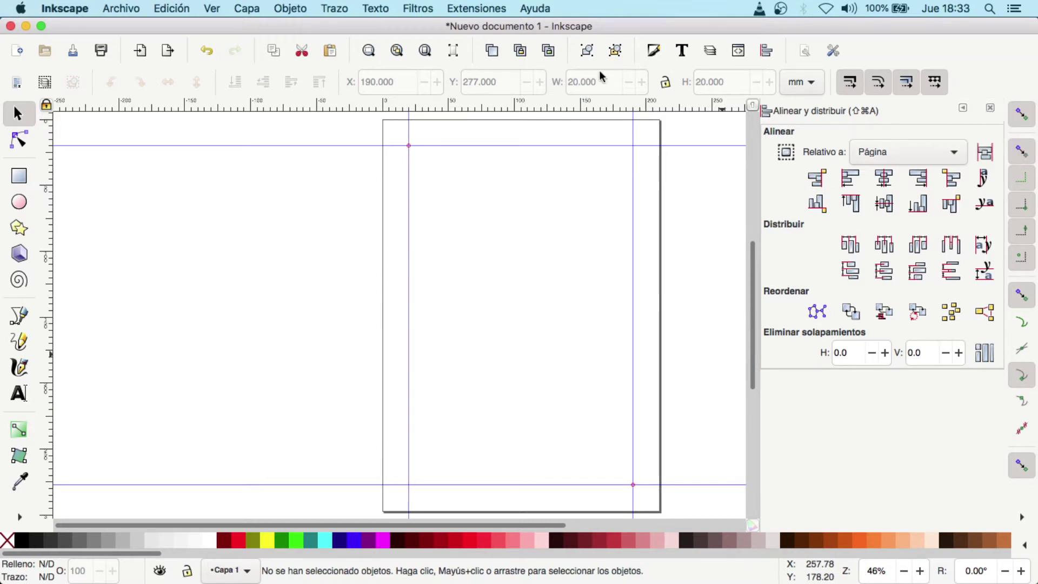
left_click(304, 6)
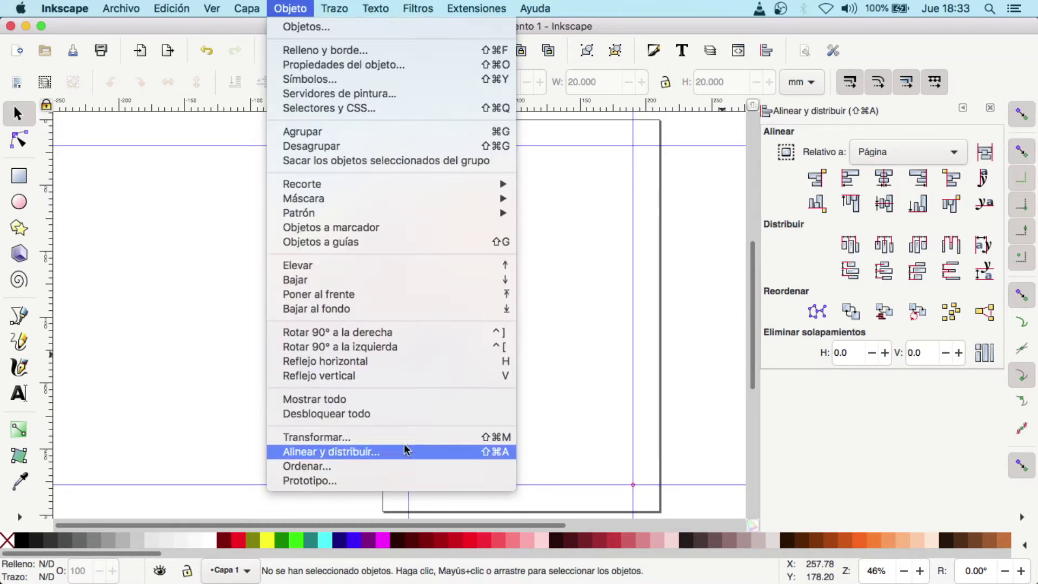
left_click(702, 360)
left_click(991, 108)
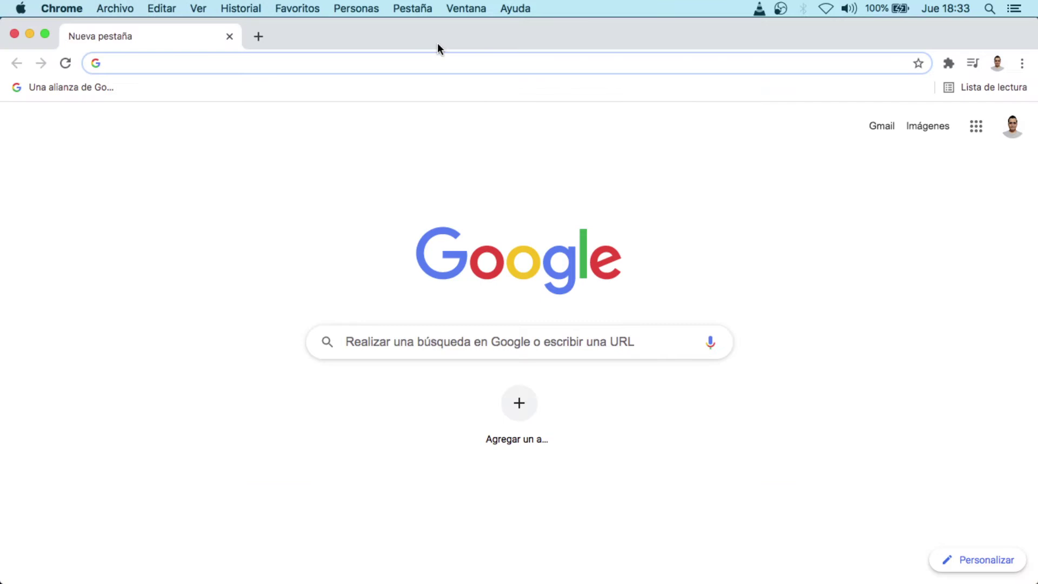
Search Google for 'pexels' and open the Pexels website
left_click(416, 64)
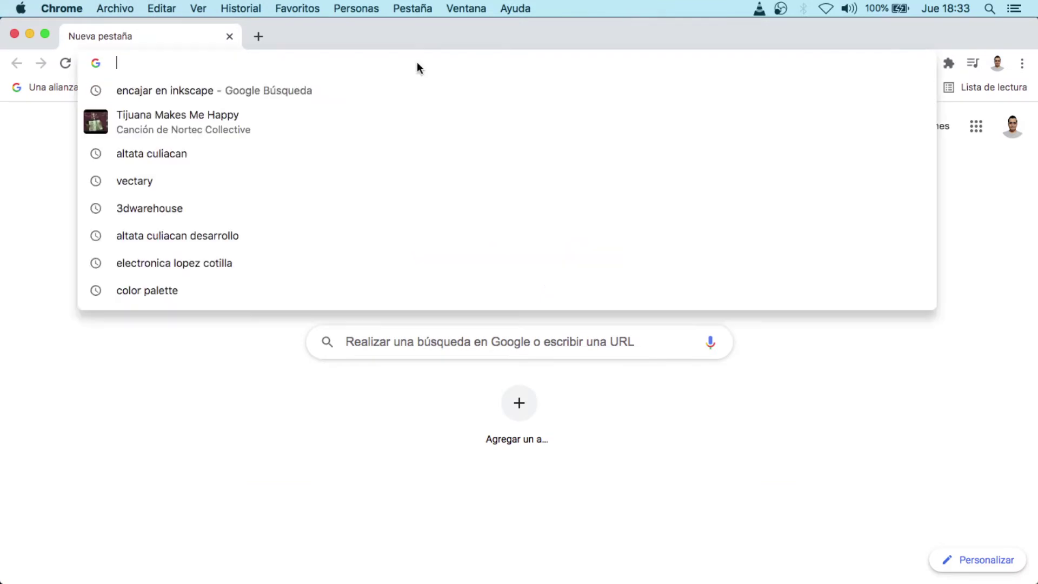
type("pexels")
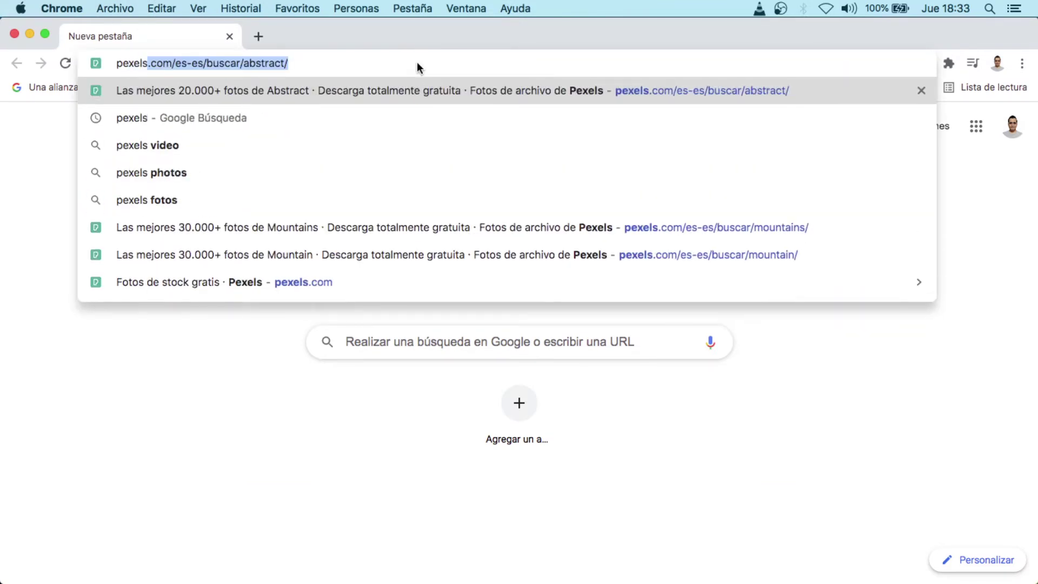
key("BackSpace")
key("Return")
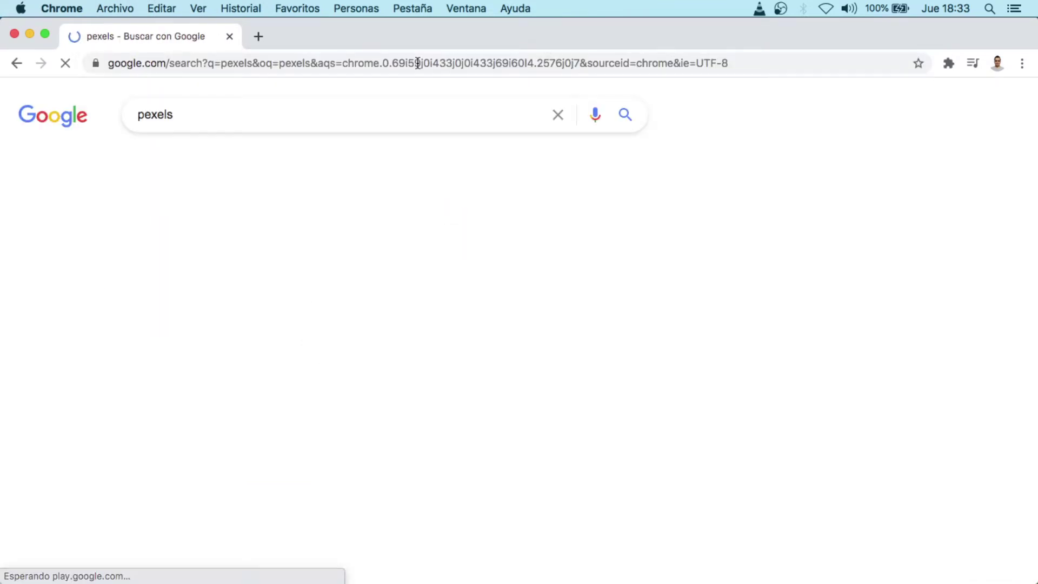
left_click(226, 246)
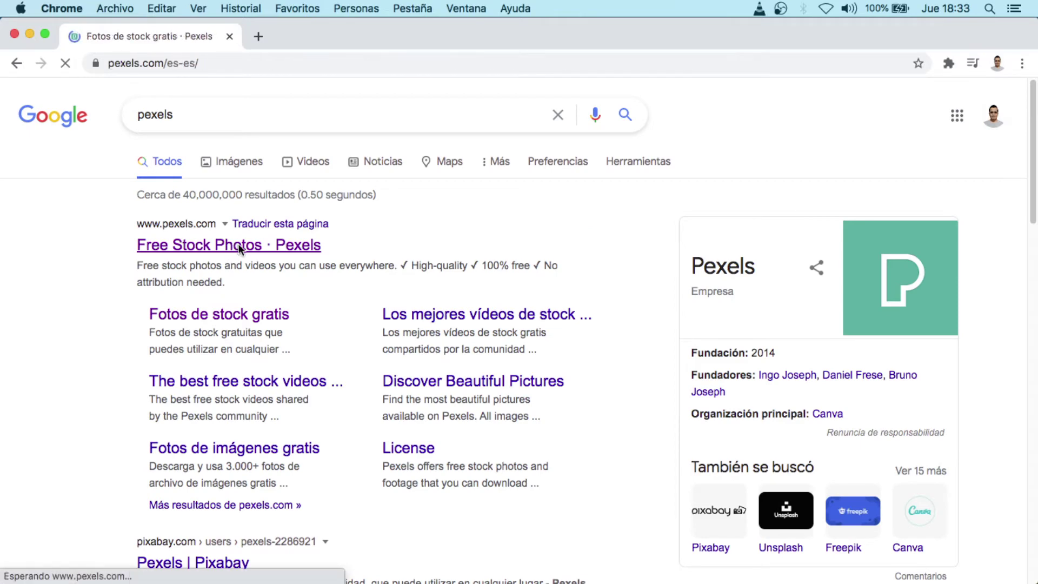
Search Pexels for 'abstracto' photos
scroll(248, 263, "down", 2)
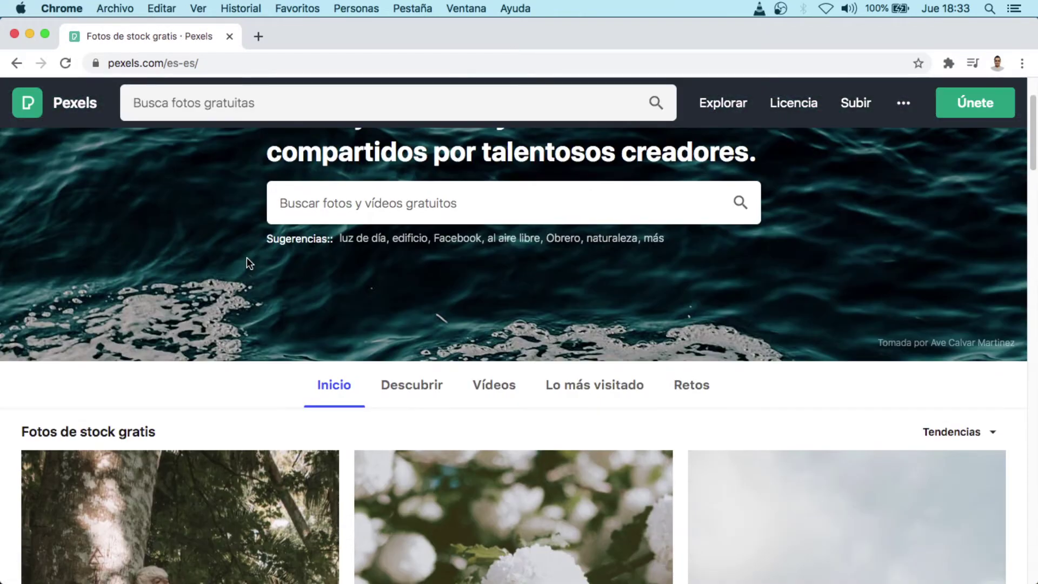
scroll(248, 264, "down", 1)
scroll(248, 263, "down", 5)
scroll(406, 319, "down", 5)
scroll(406, 319, "down", 5)
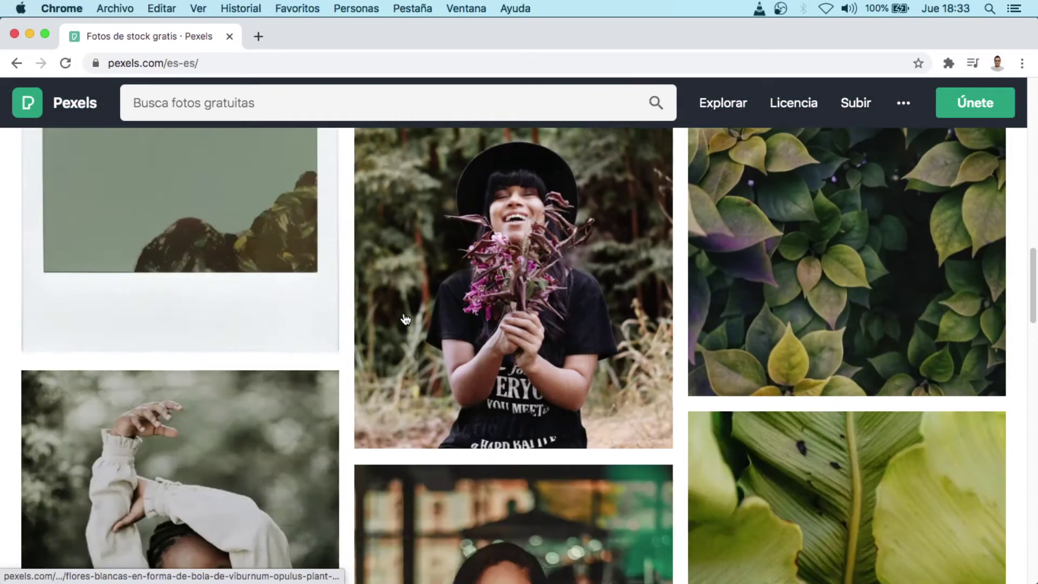
scroll(357, 307, "down", 3)
scroll(359, 314, "up", 10)
scroll(358, 311, "up", 10)
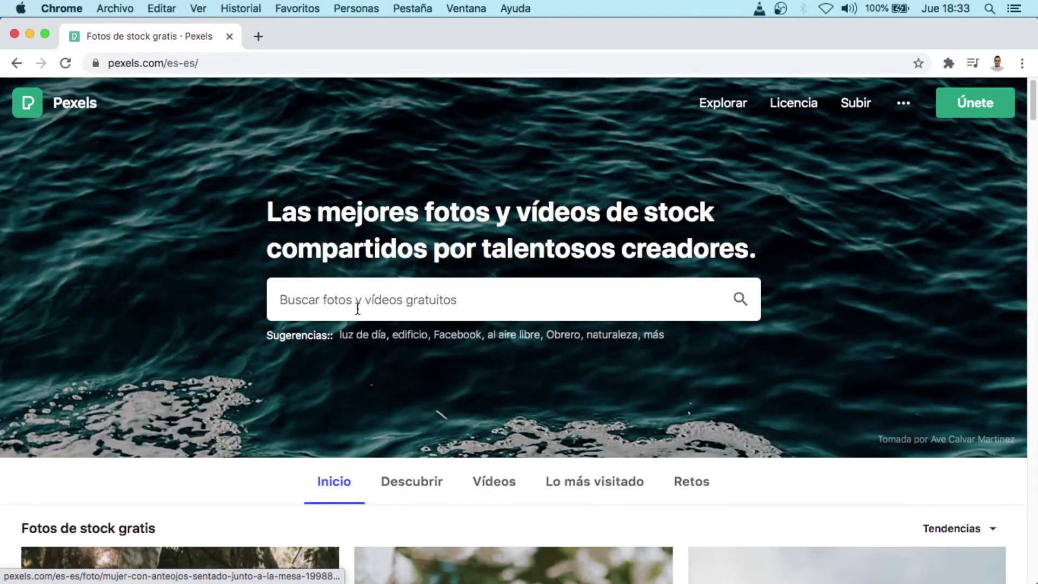
scroll(359, 311, "down", 5)
scroll(359, 309, "up", 5)
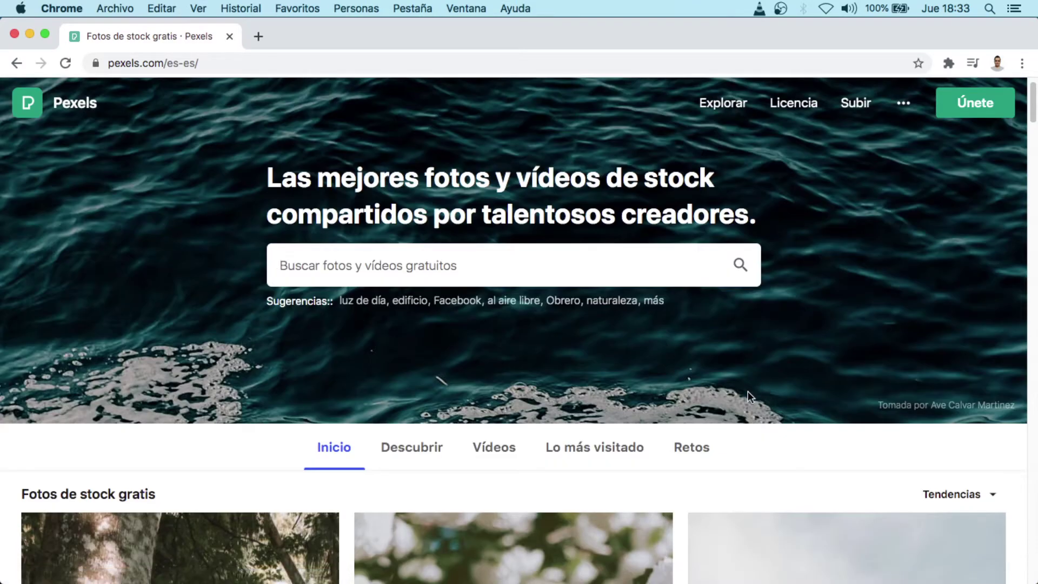
scroll(748, 391, "down", 2)
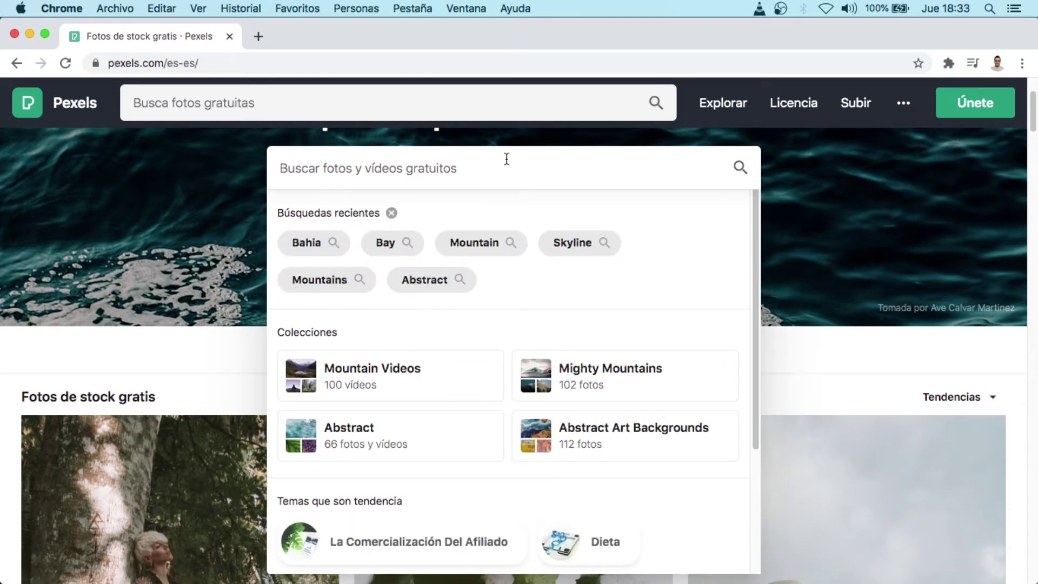
type("ab")
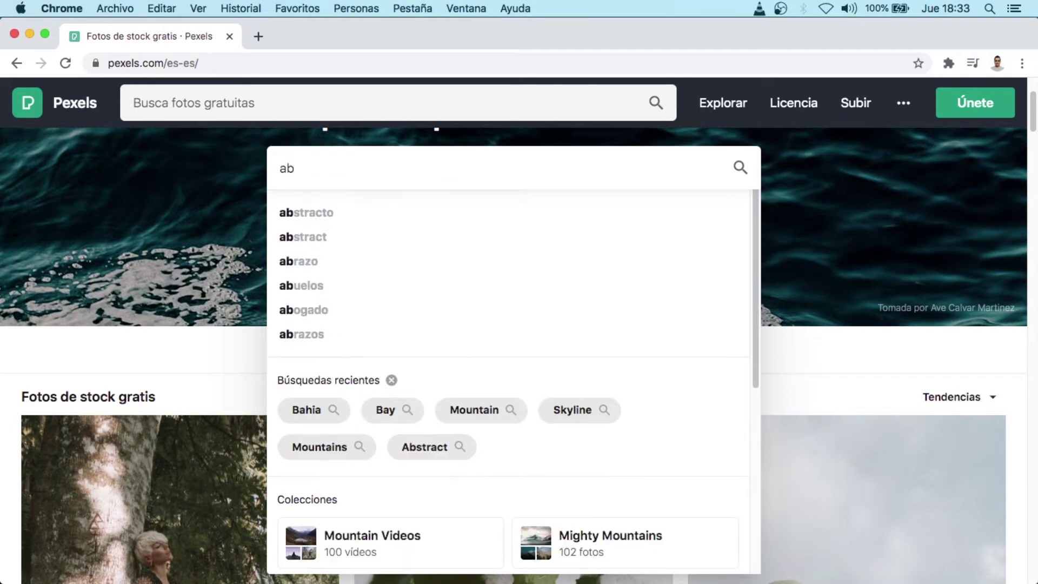
key("Down")
key("Return")
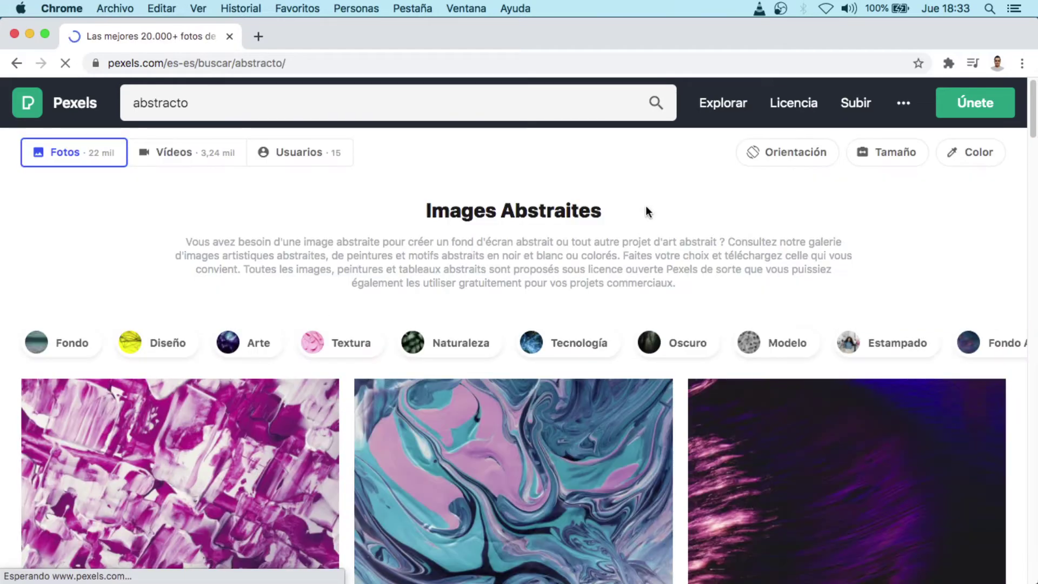
Filter results to horizontal orientation and open the pink and purple abstract photo
left_click(784, 154)
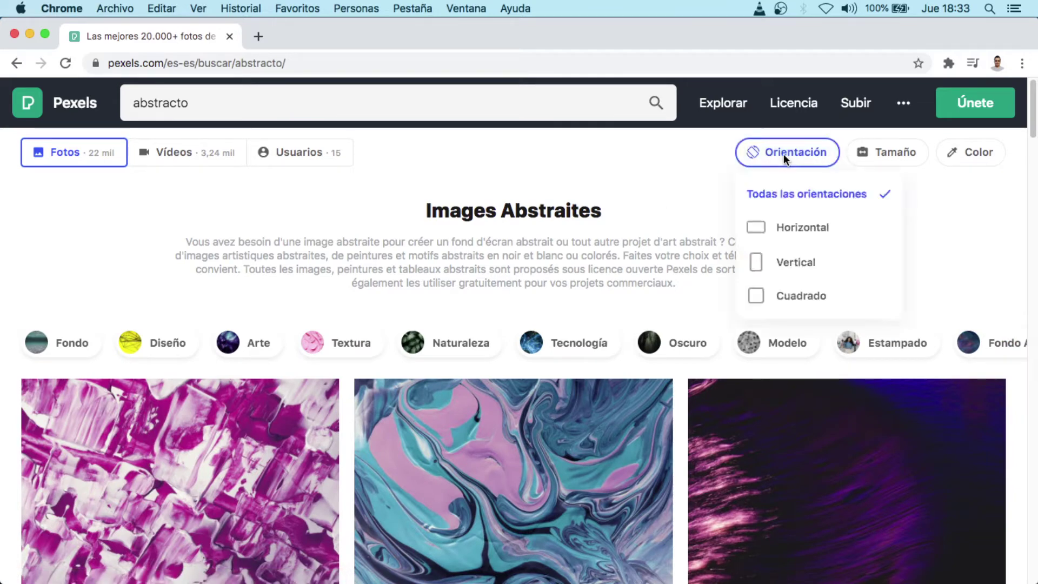
left_click(738, 219)
scroll(737, 216, "down", 2)
scroll(737, 216, "down", 2)
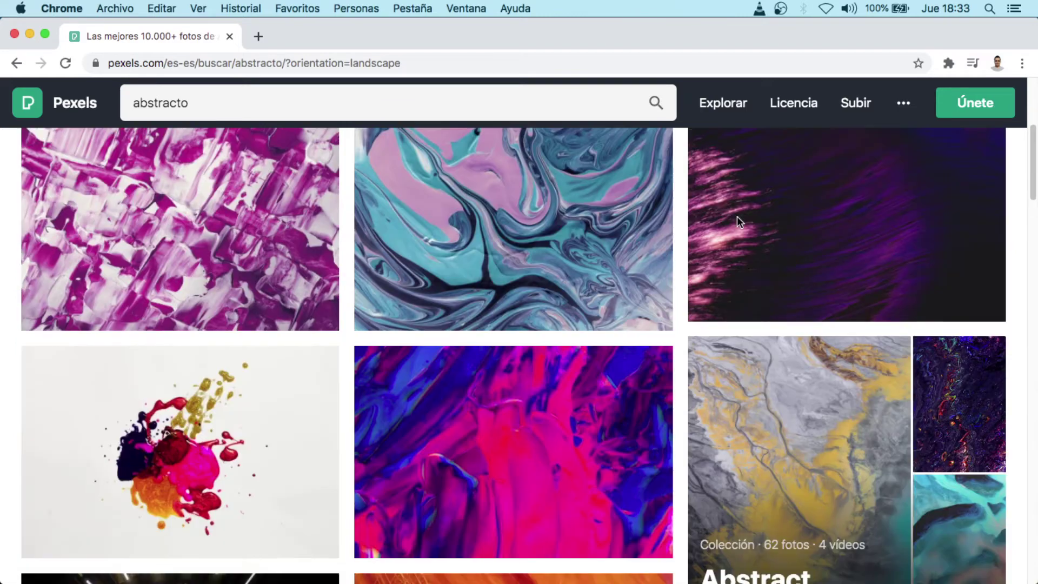
scroll(737, 216, "down", 2)
mouse_move(513, 451)
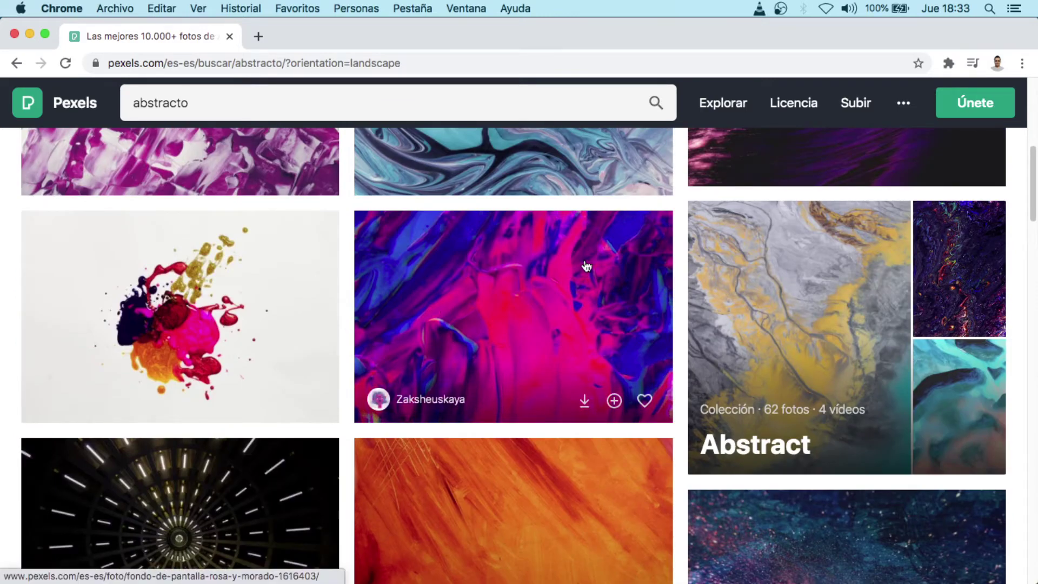
left_click(587, 265)
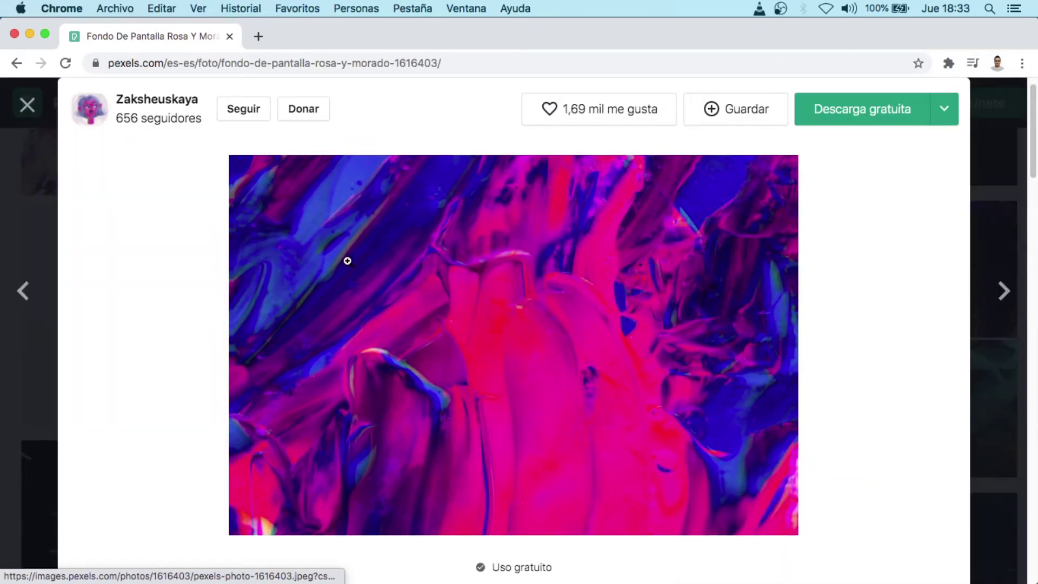
Copy the photo to the clipboard and return to Inkscape
right_click(466, 257)
left_click(527, 427)
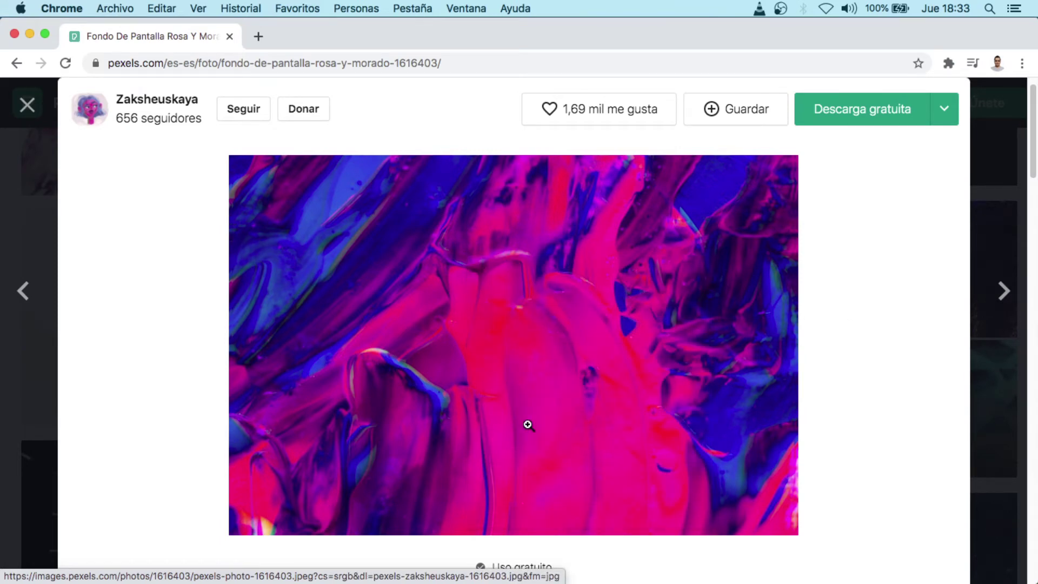
key("super+Tab")
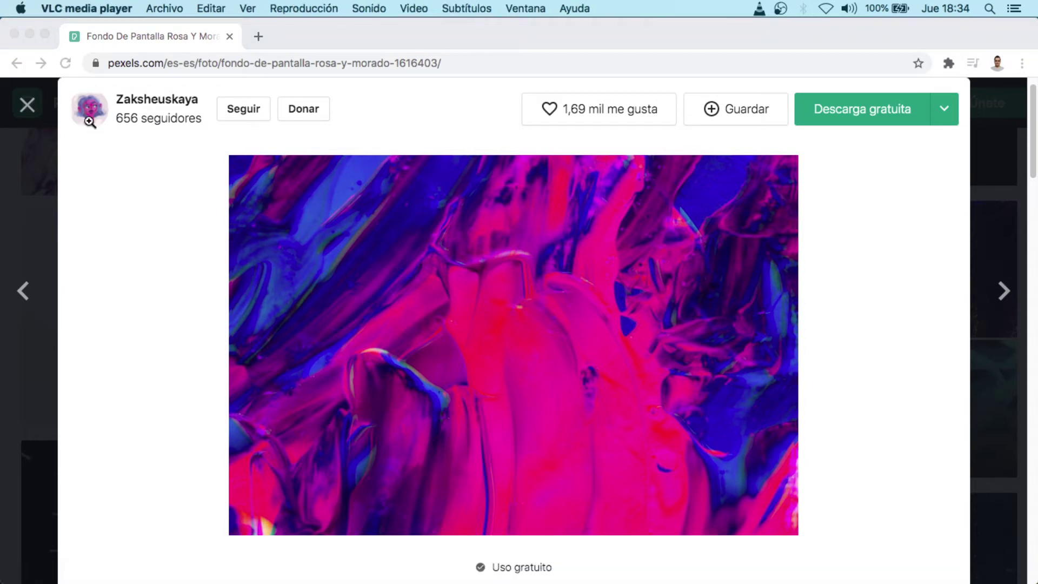
key("super+Tab")
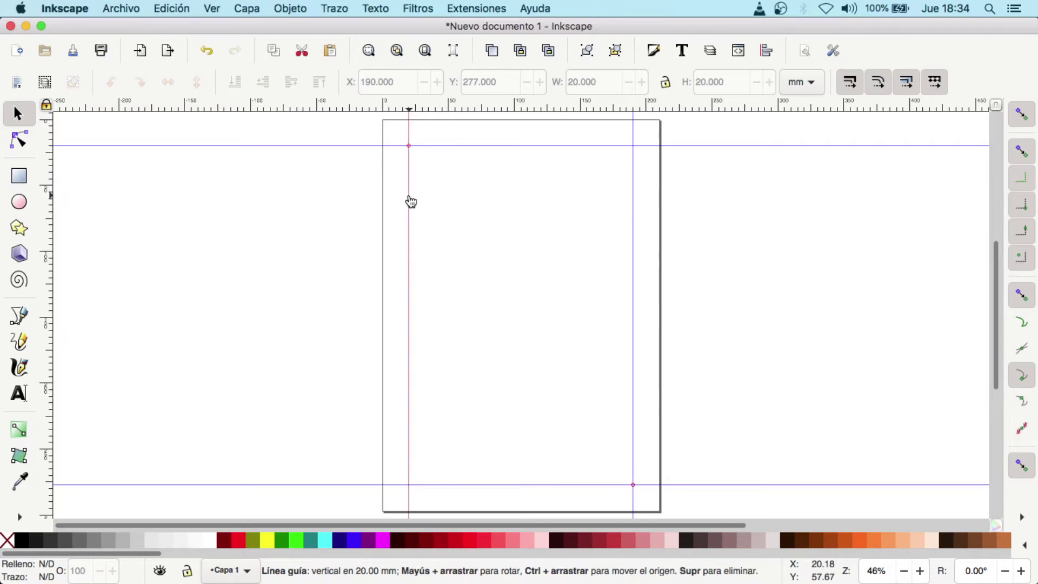
Paste the photo and scale it proportionally to 170 mm between the top-left margin guides
key("alt")
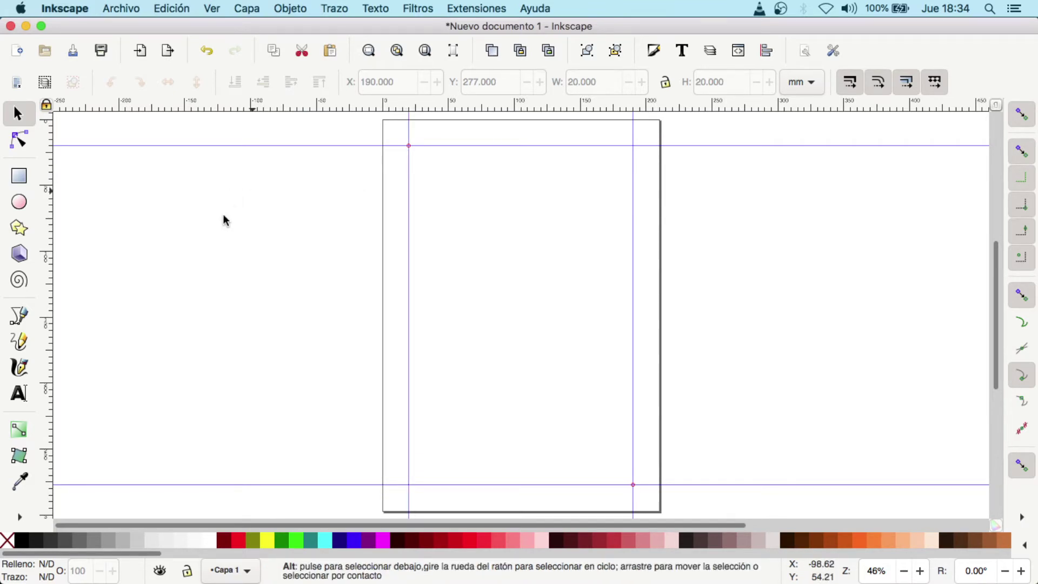
key("super+v")
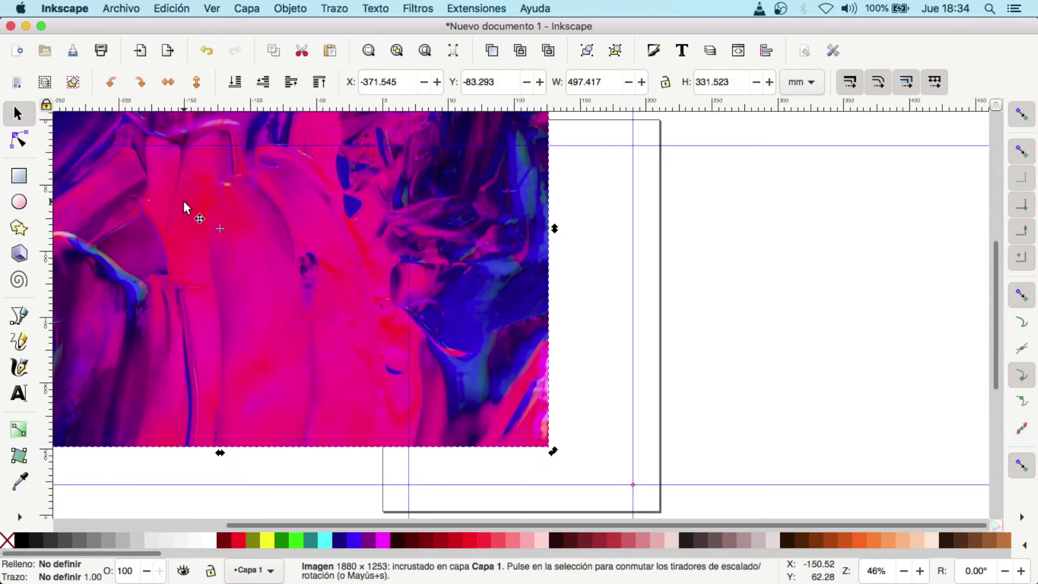
mouse_move(258, 225)
left_mouse_down()
mouse_move(508, 271)
mouse_move(584, 310)
mouse_move(554, 271)
left_mouse_up()
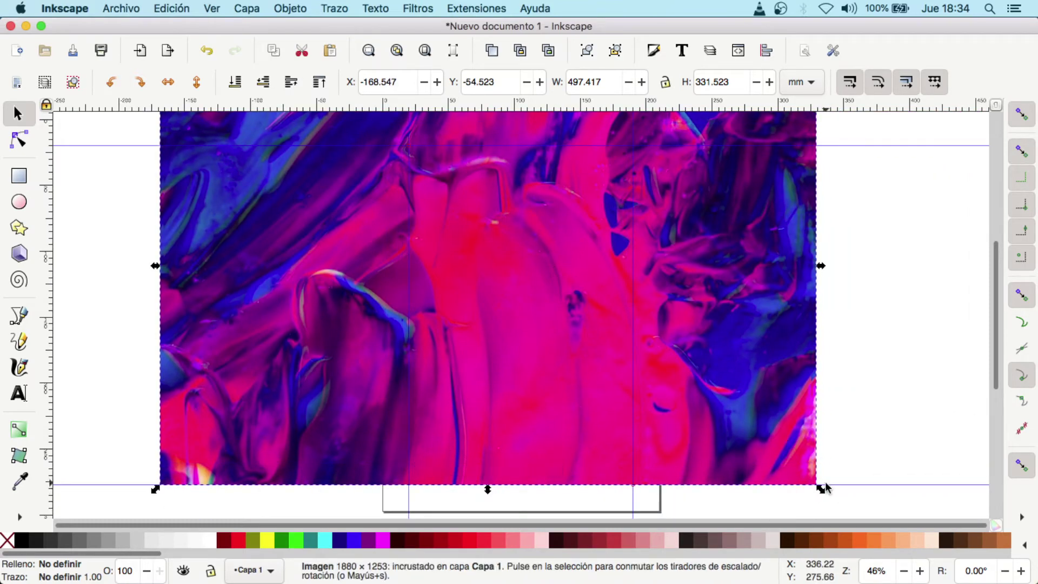
key("ctrl")
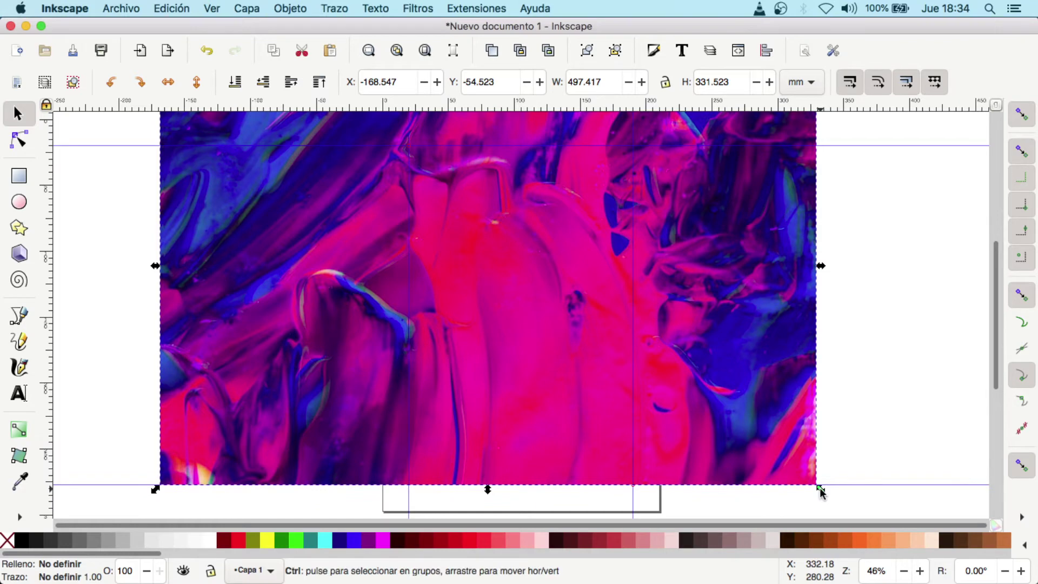
left_click_drag(820, 491, 443, 269)
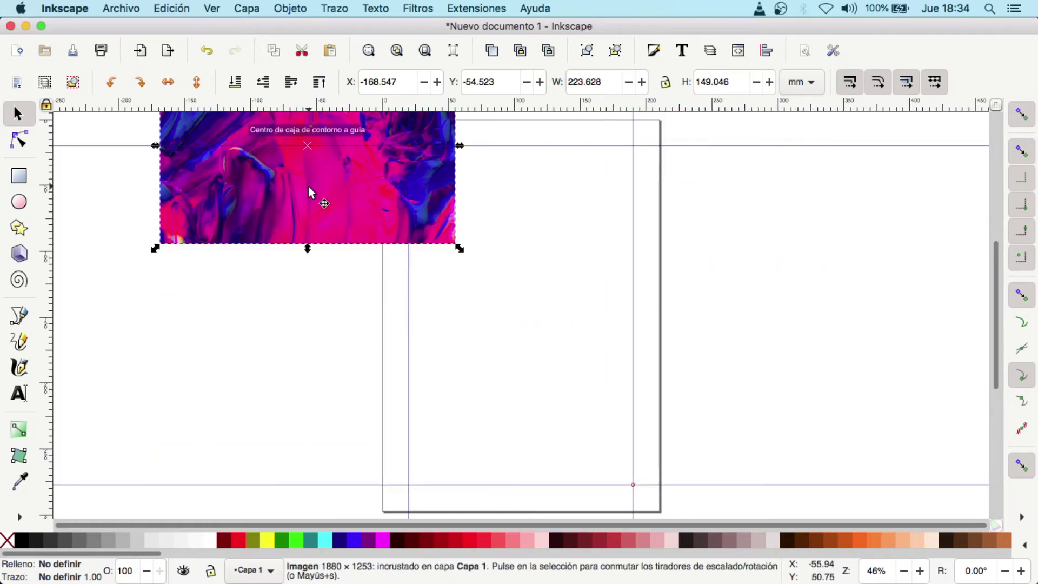
left_click_drag(312, 193, 563, 287)
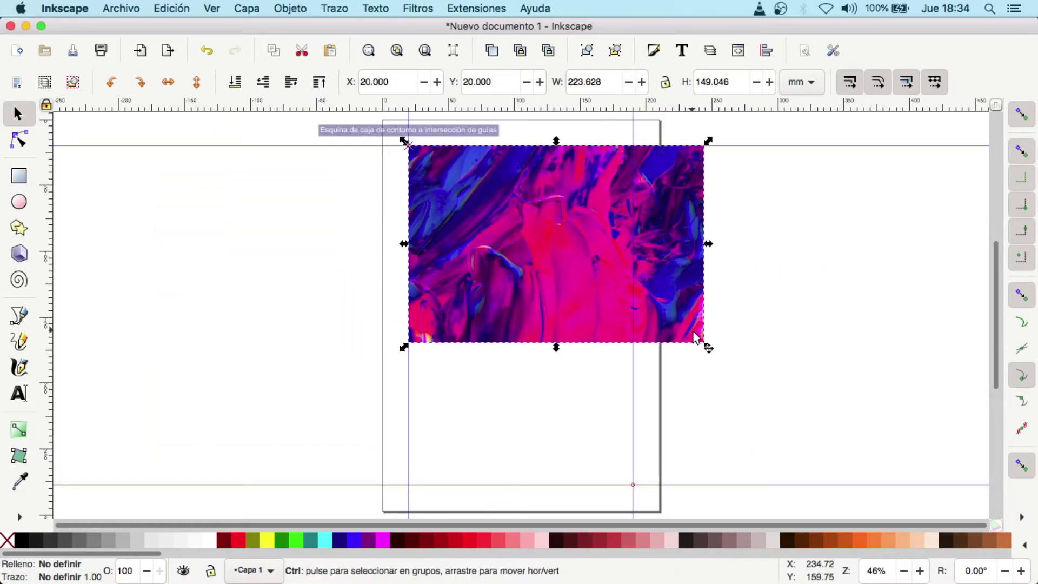
left_click_drag(706, 346, 626, 300)
left_click(683, 308)
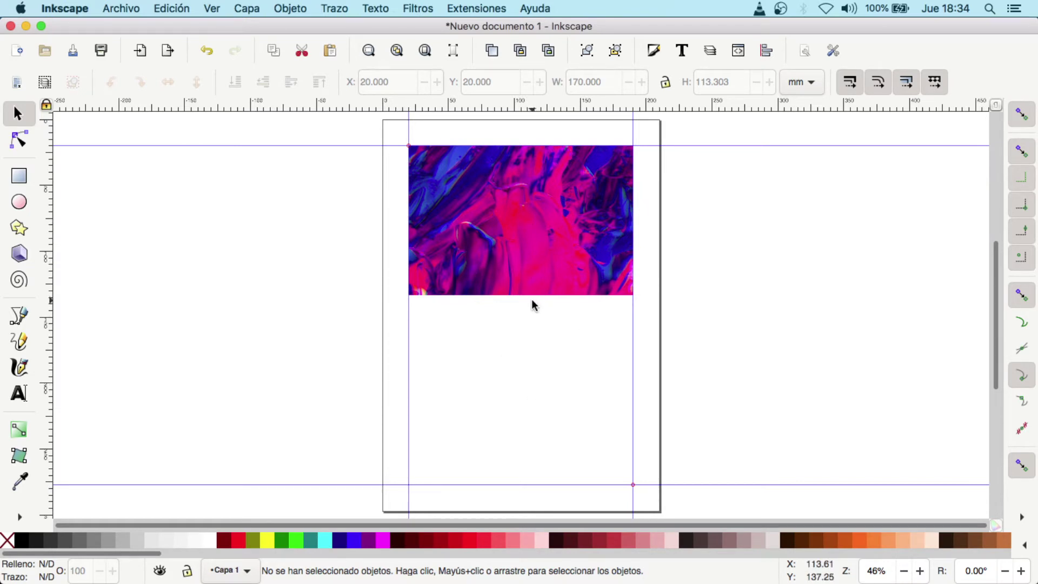
Zoom in below the photo and draw a small black rectangle there
key("z")
left_click_drag(383, 268, 686, 366)
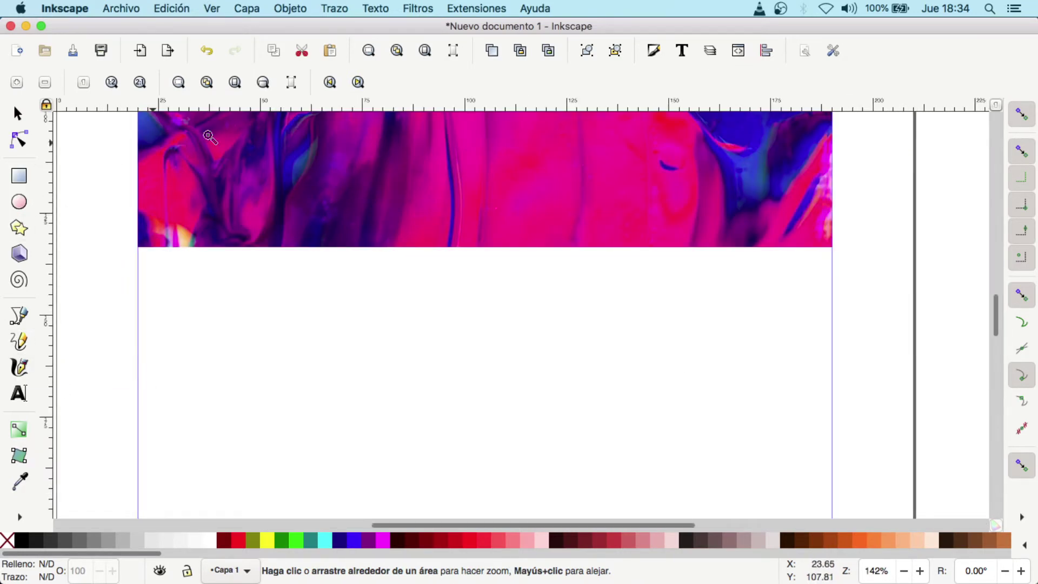
left_click(18, 179)
left_click_drag(407, 263, 459, 306)
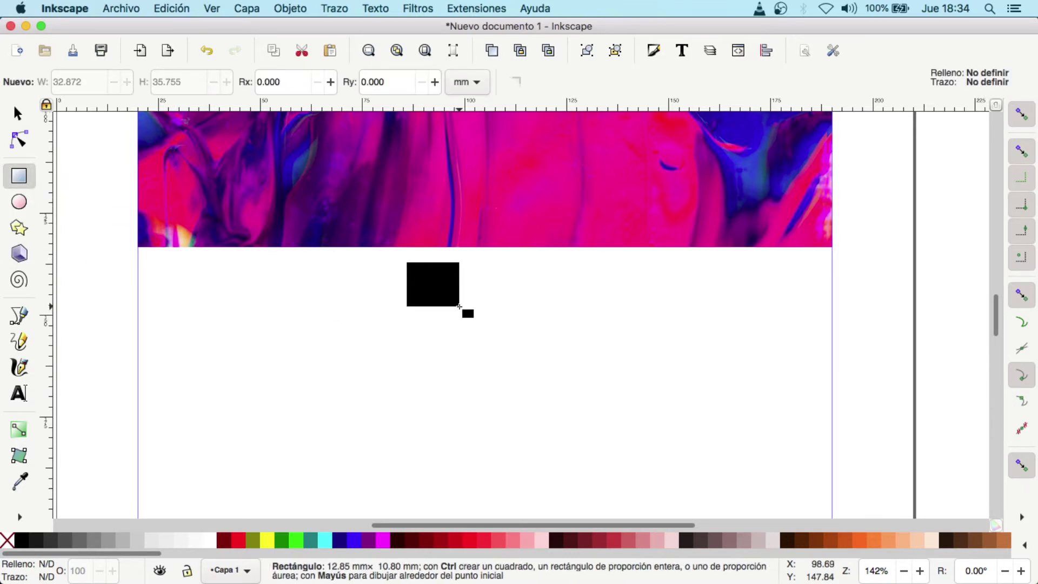
left_click(18, 114)
left_click(111, 183)
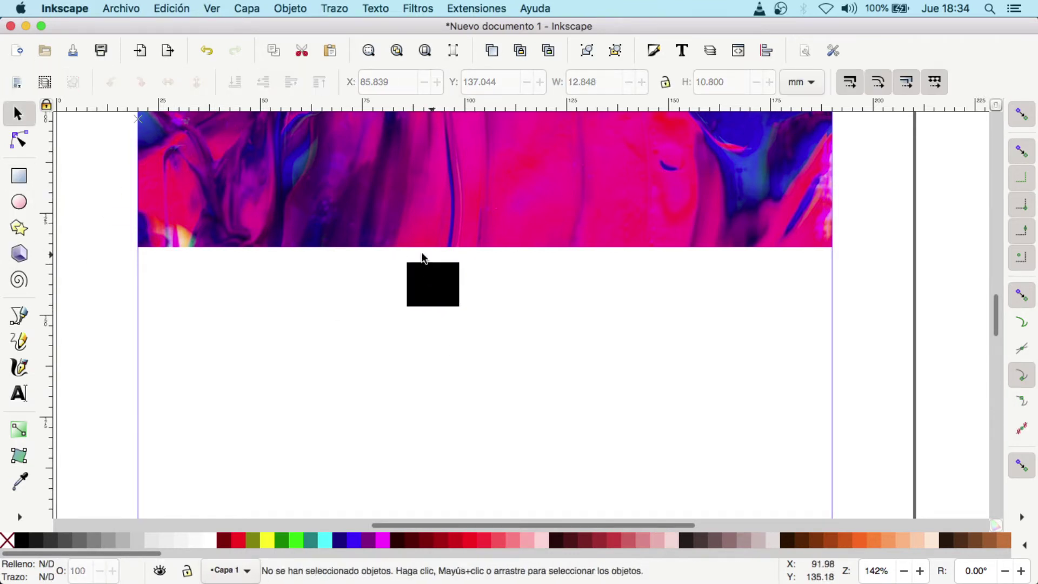
left_click(419, 277)
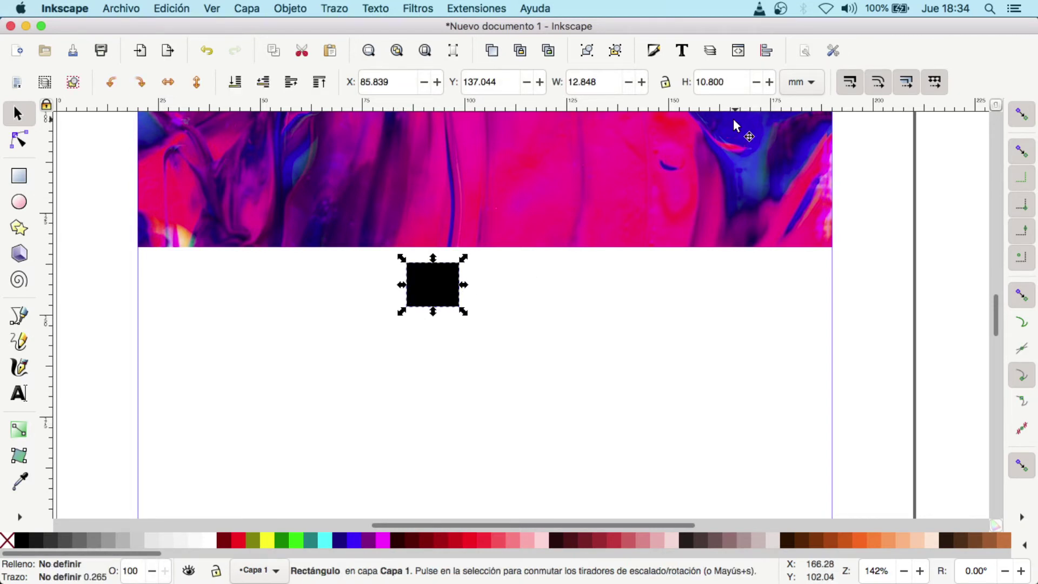
Set the rectangle's height to 10 mm and centre it under the photo's bottom edge
double_click(731, 82)
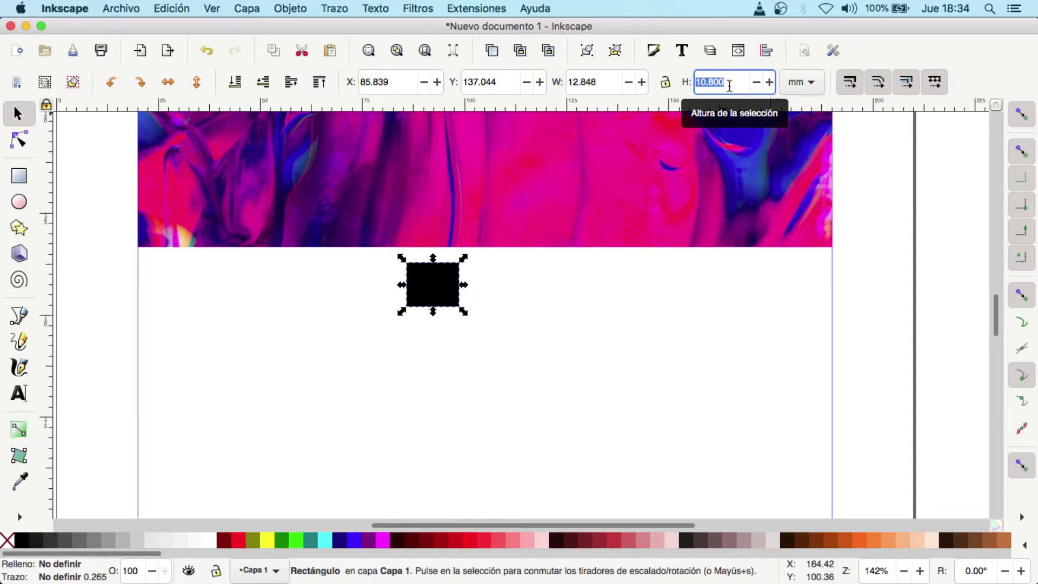
type("10")
key("Return")
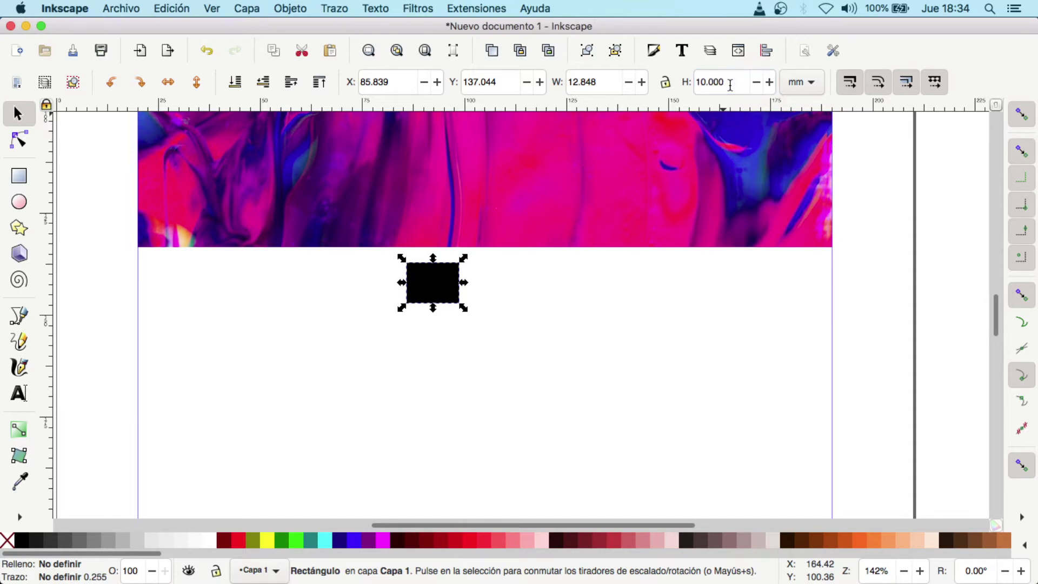
left_click(519, 280)
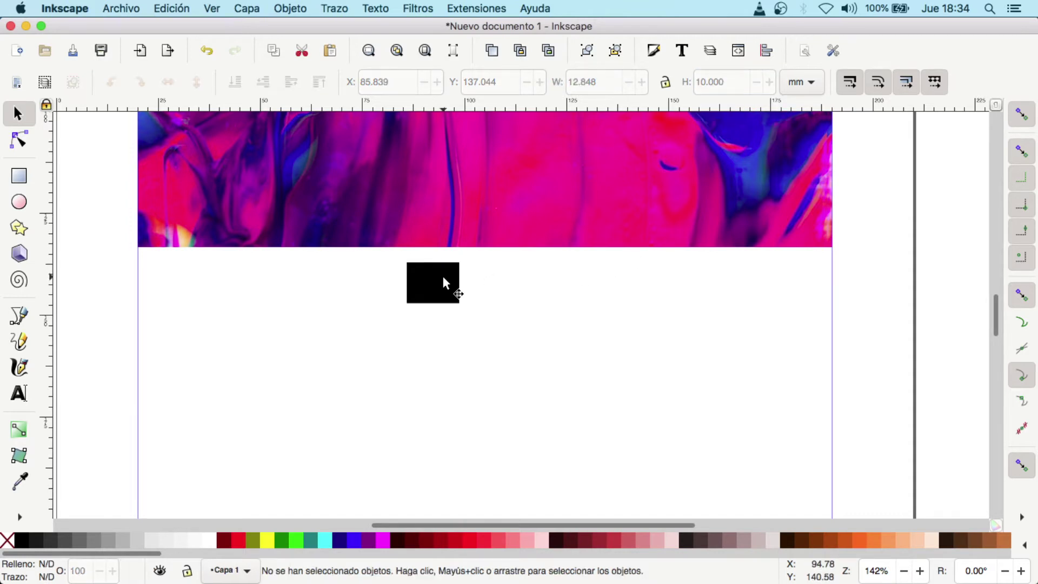
left_click_drag(442, 275, 467, 260)
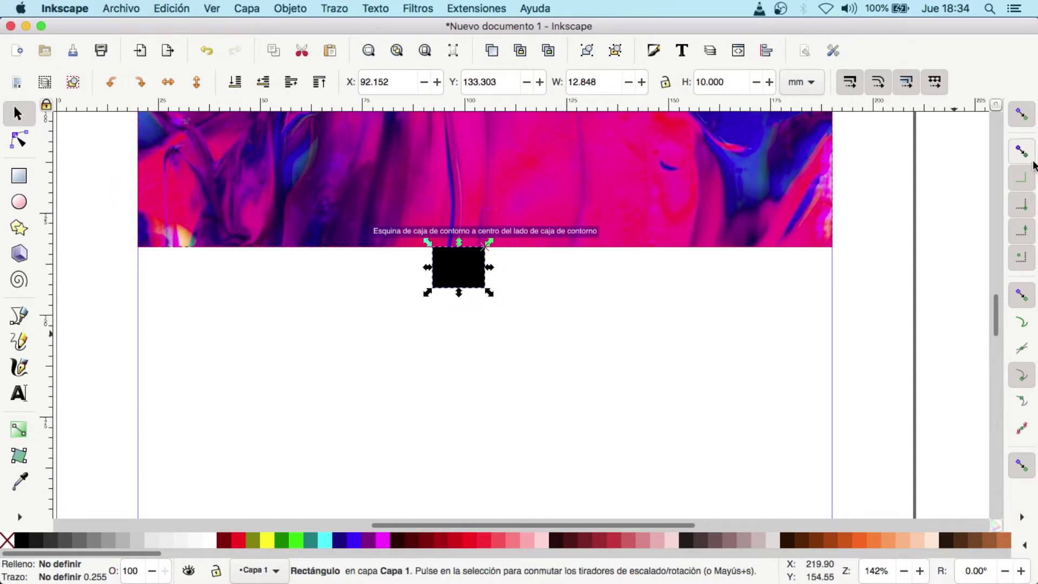
left_click_drag(487, 271, 494, 287)
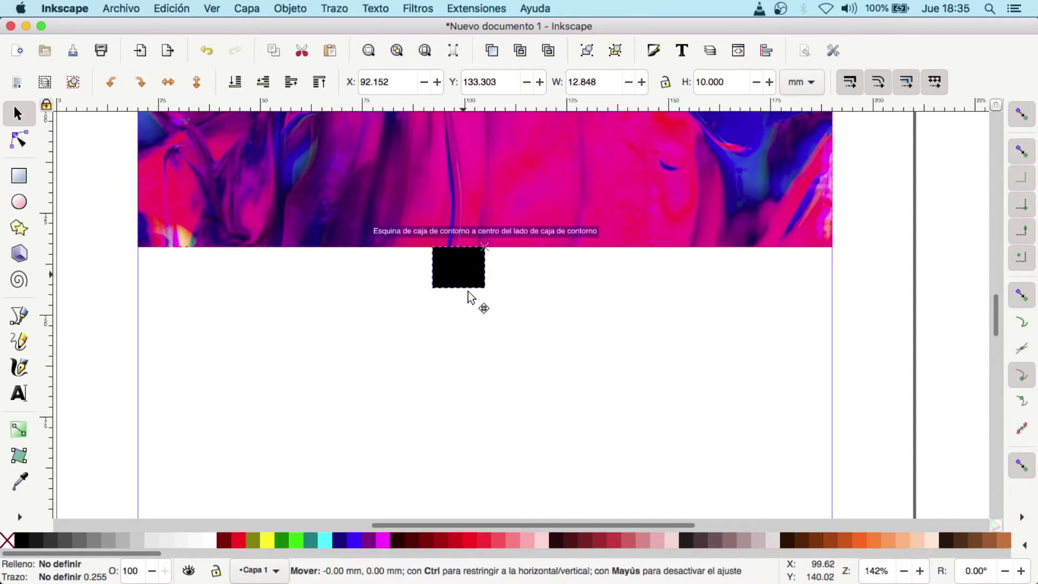
left_click(592, 318)
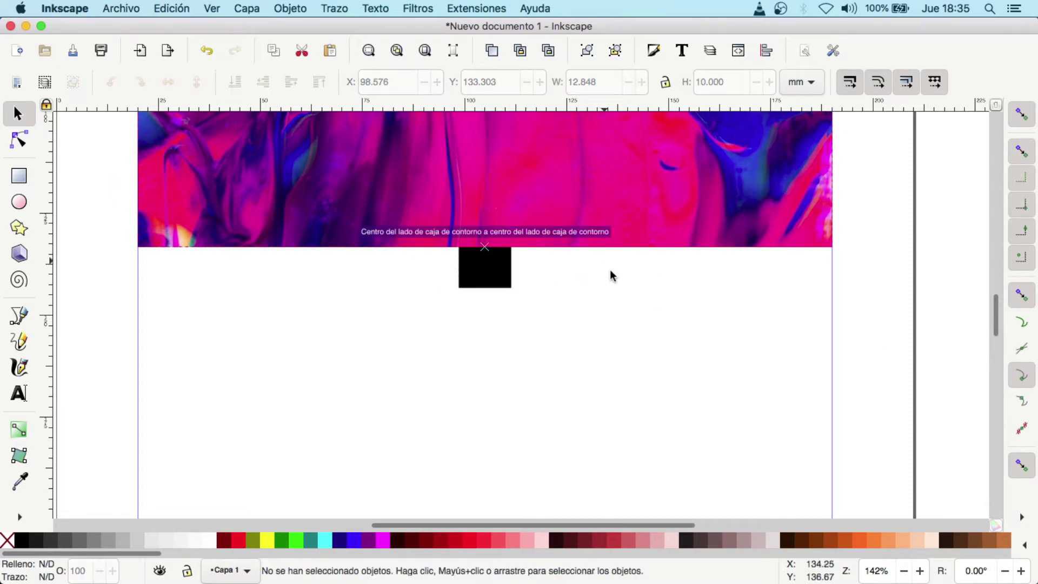
scroll(618, 288, "down", 3)
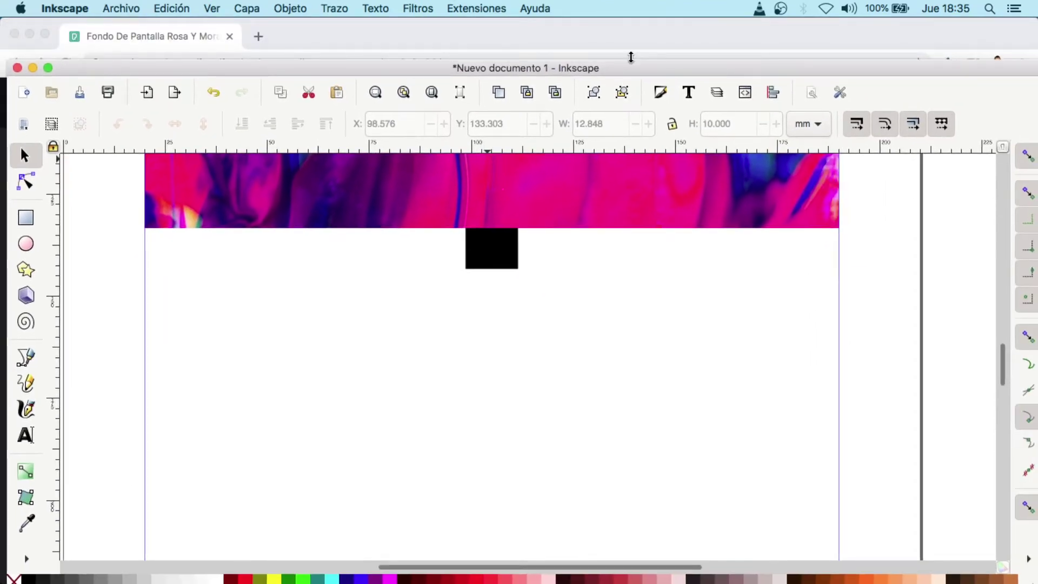
Maximise the window, add a horizontal guide at the spacer's bottom, and delete the spacer
double_click(664, 66)
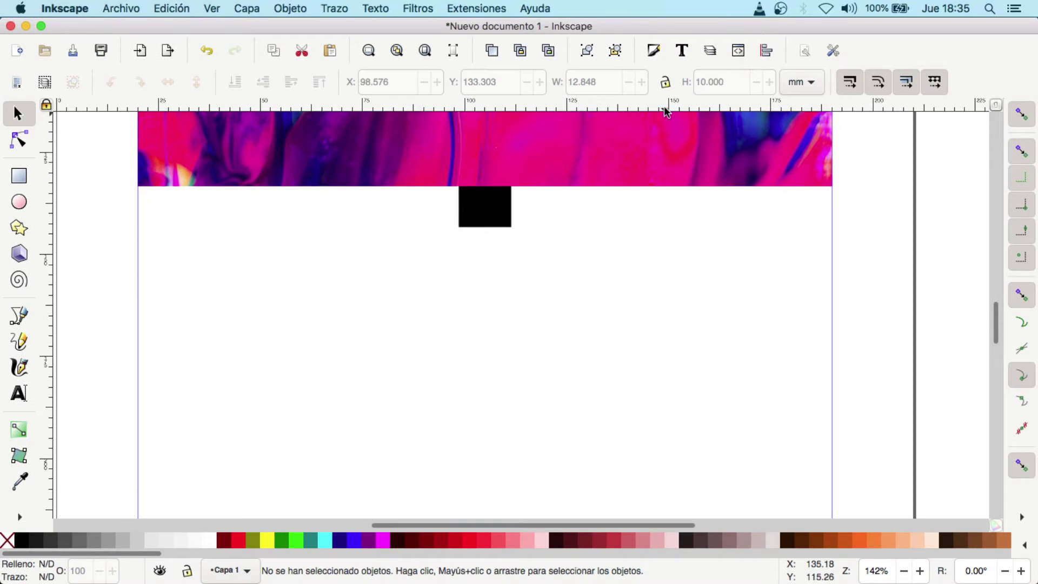
mouse_move(695, 110)
left_mouse_down()
mouse_move(595, 197)
mouse_move(500, 231)
left_mouse_up()
left_click(485, 207)
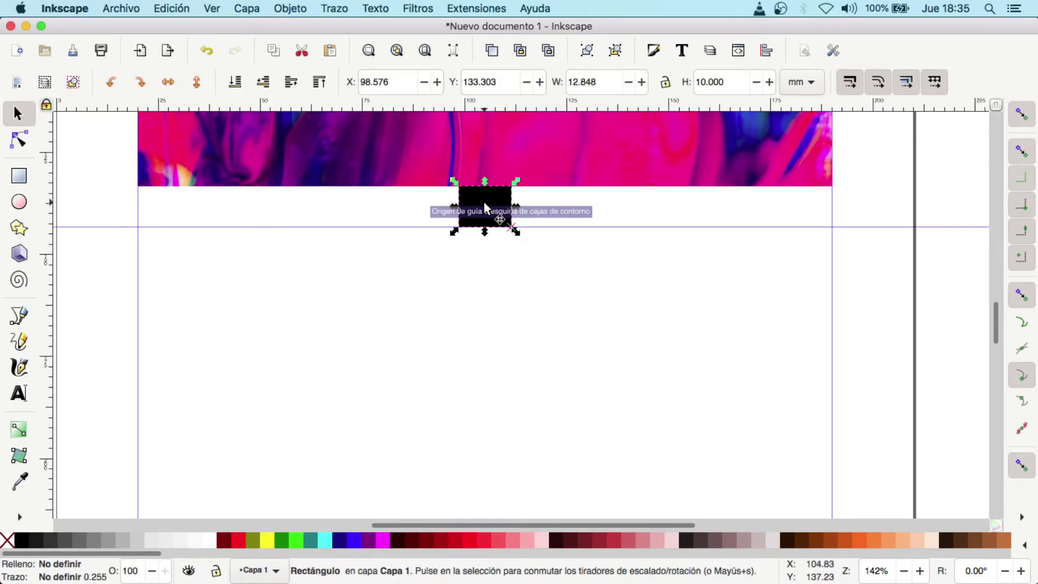
key("Delete")
Fit the whole page in the window
scroll(600, 269, "down", 5)
scroll(599, 269, "down", 2)
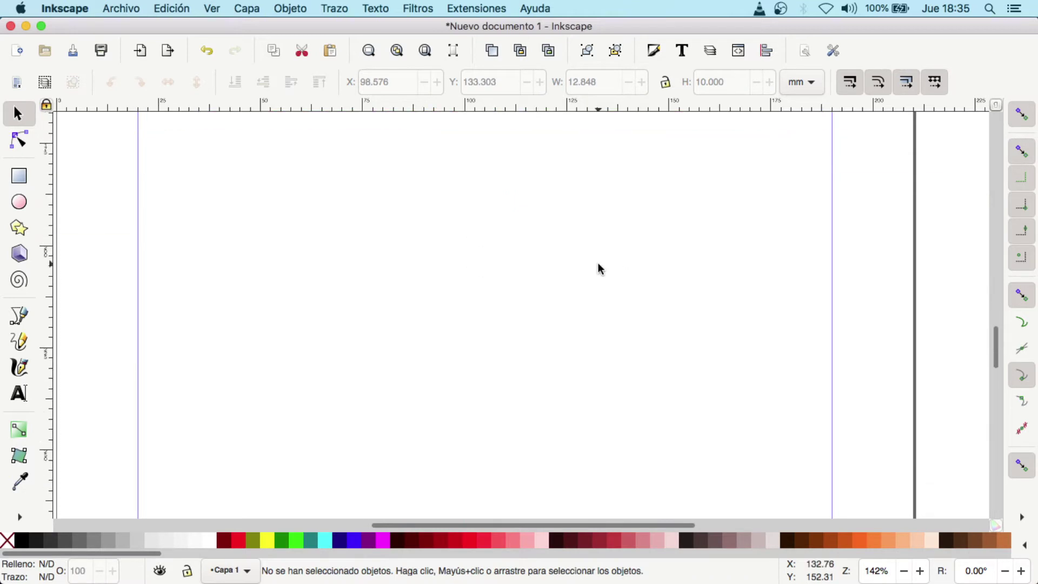
scroll(598, 269, "down", 2)
scroll(647, 341, "up", 3)
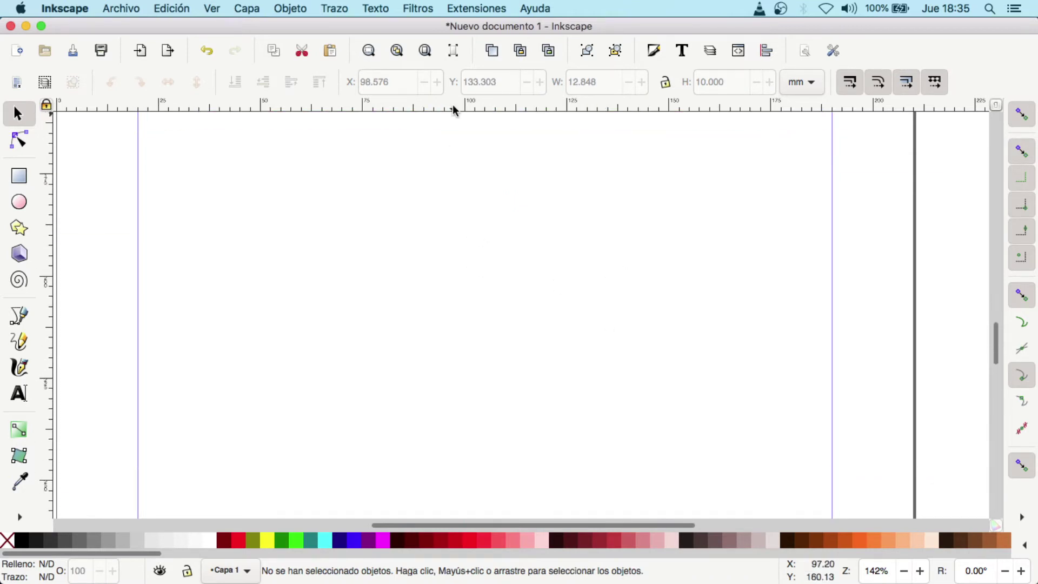
scroll(421, 270, "up", 3)
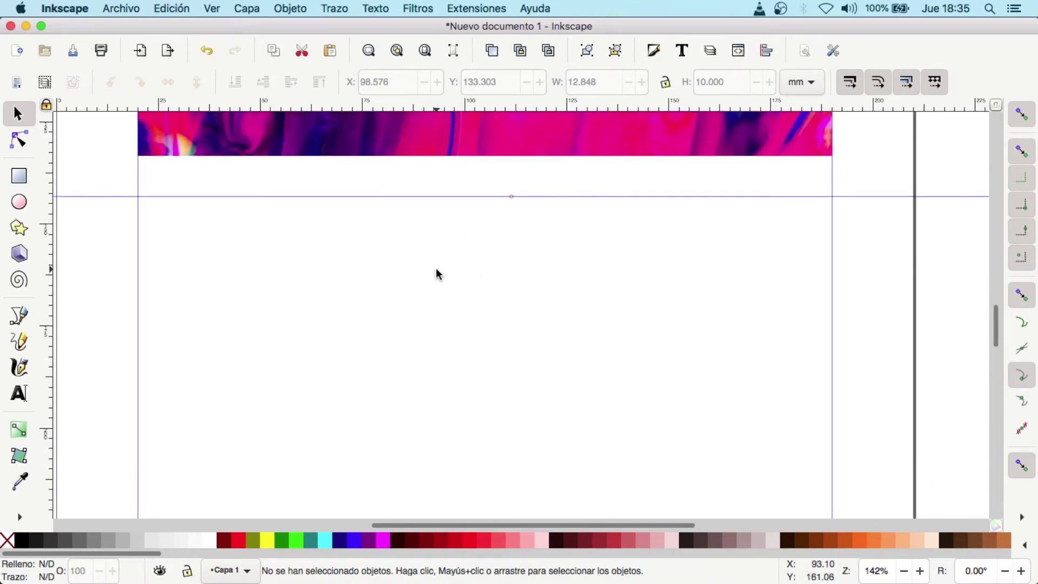
left_click(425, 51)
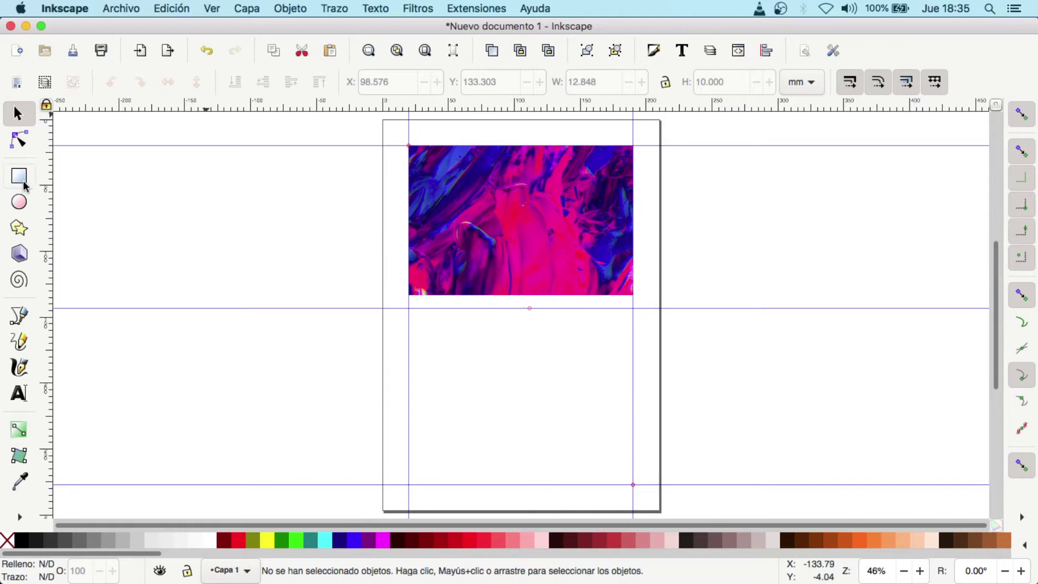
key("alt")
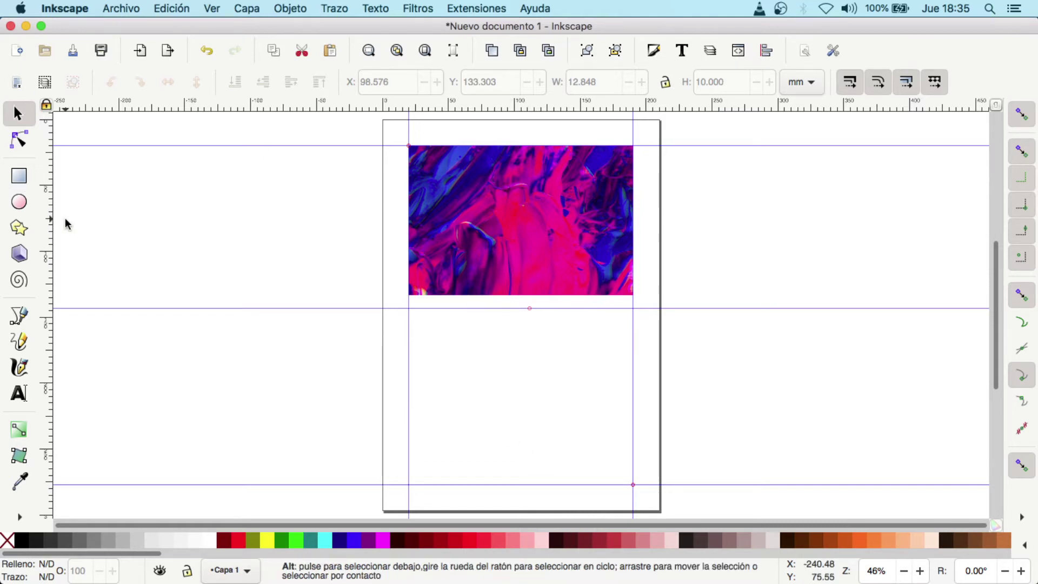
In a new Chrome tab, search for 'lorem ipsum generator'
key("super+Tab")
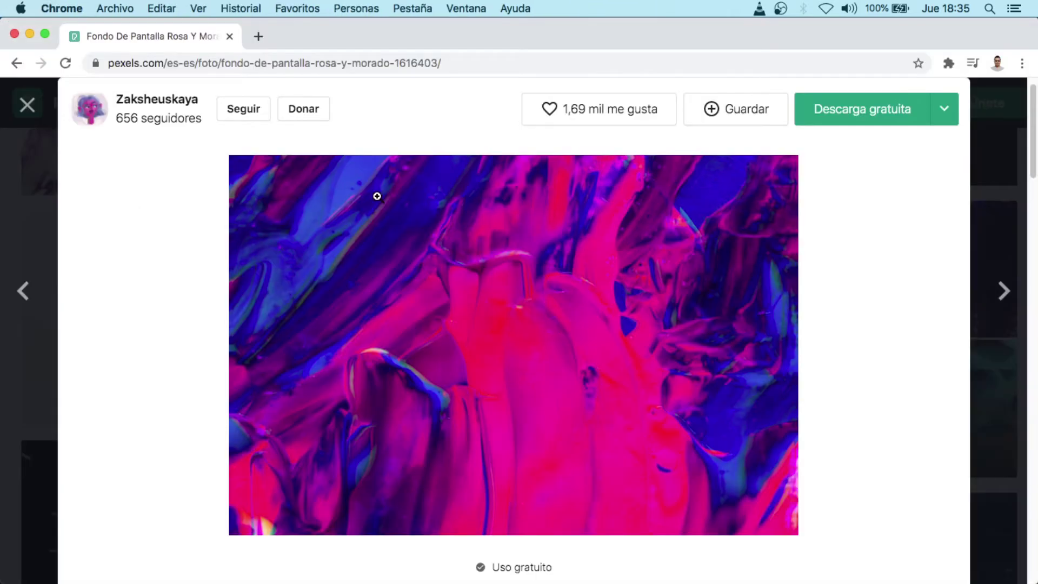
left_click(255, 36)
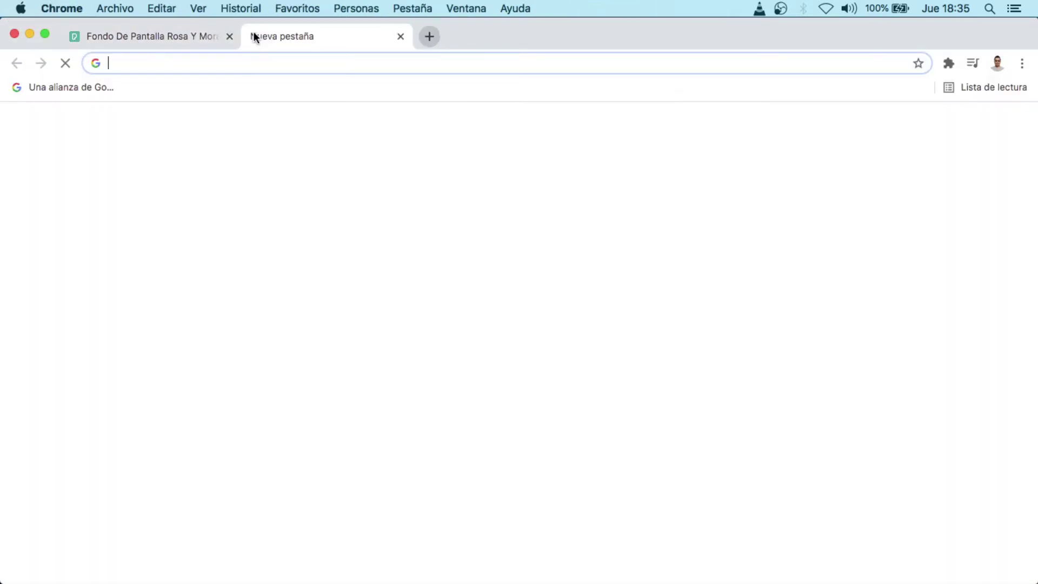
type("lior")
key("BackSpace")
key("BackSpace")
key("BackSpace")
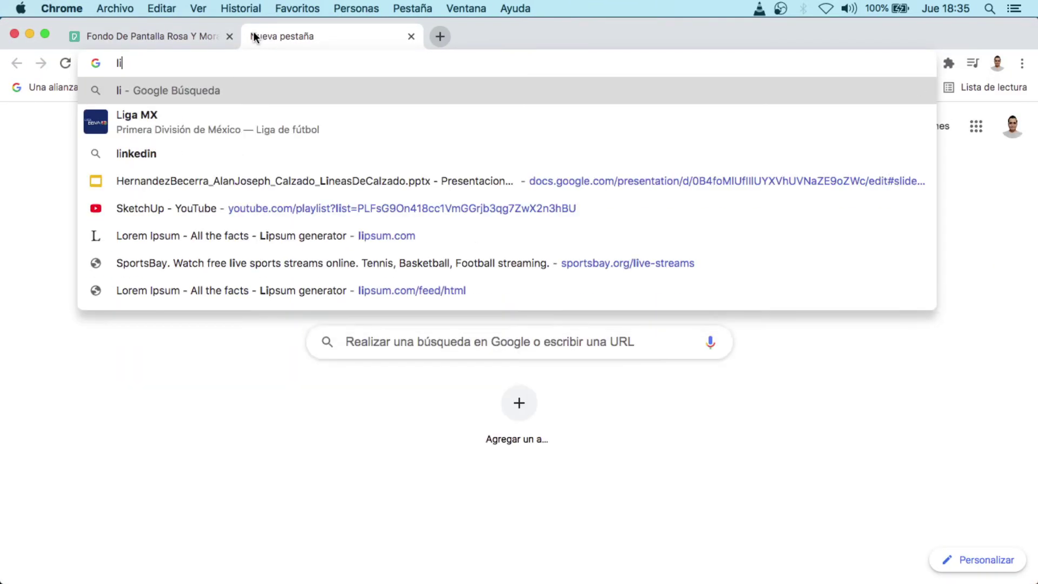
type("ore")
key("Down")
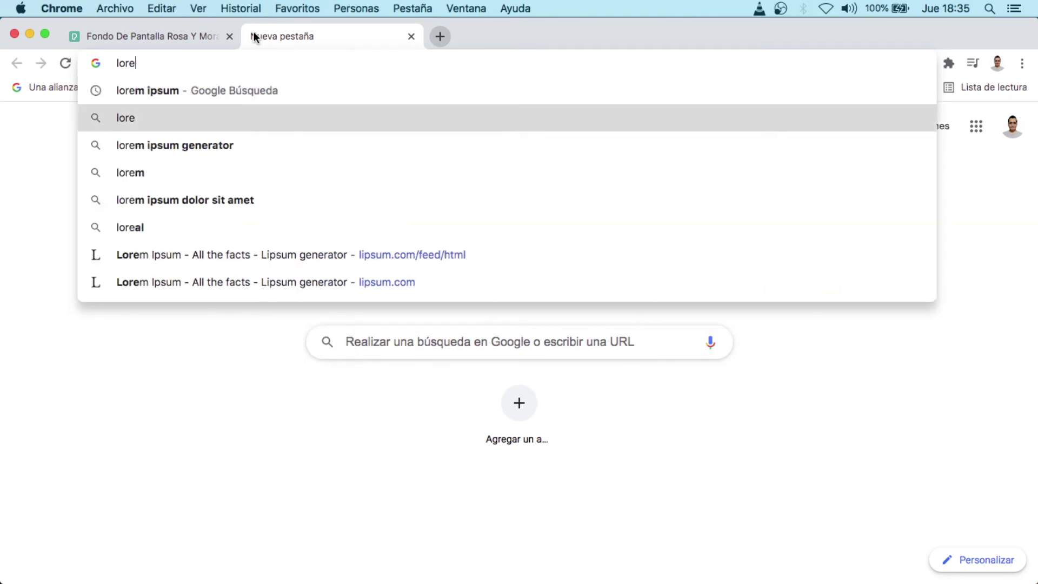
key("Down")
key("Return")
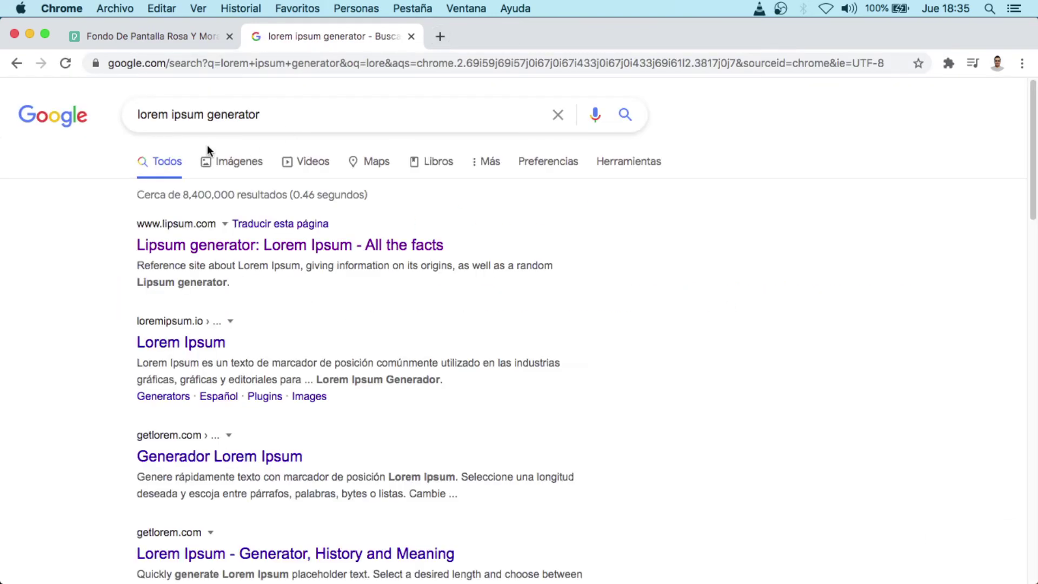
Open lipsum.com and scroll down to the Generate Lorem Ipsum form
left_click(389, 246)
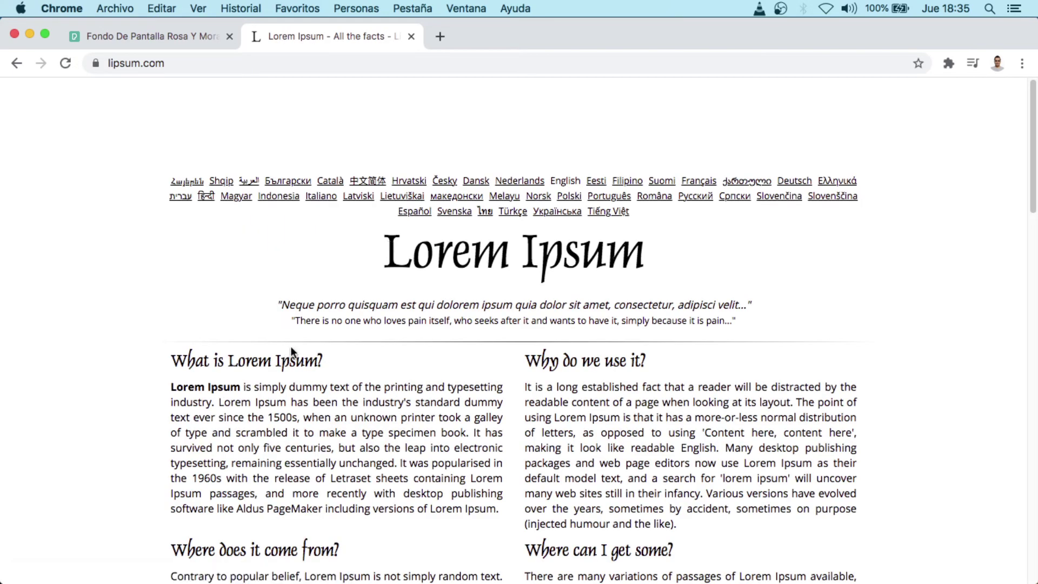
scroll(292, 352, "down", 2)
scroll(516, 293, "down", 5)
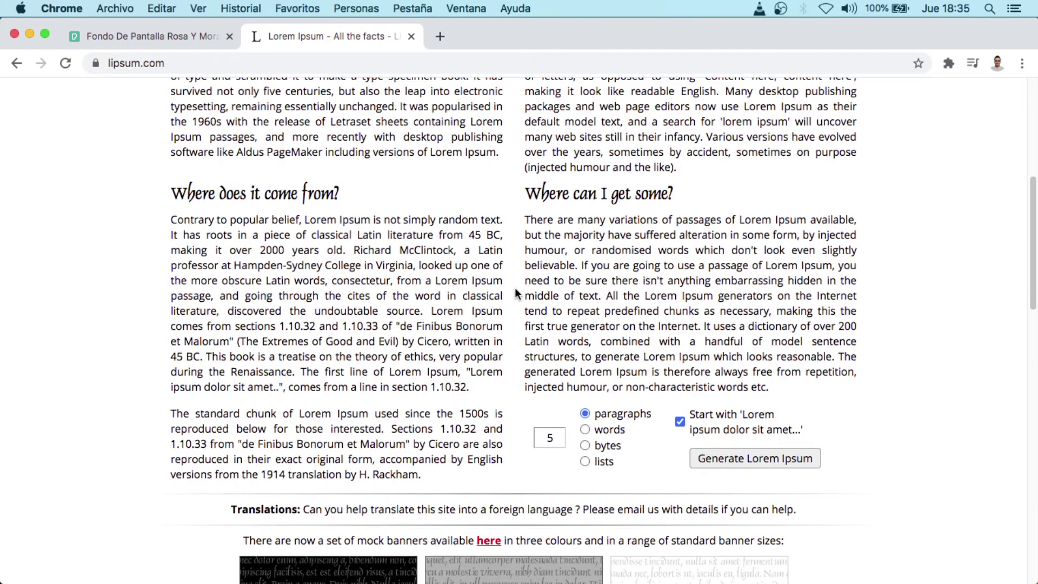
scroll(516, 294, "down", 1)
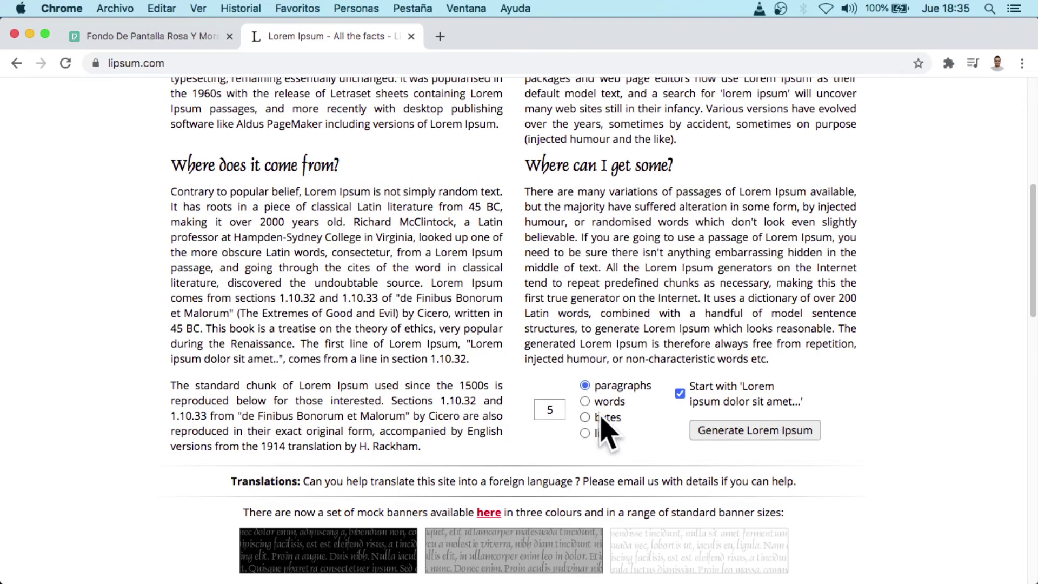
Generate five paragraphs of Lorem Ipsum
left_click(786, 432)
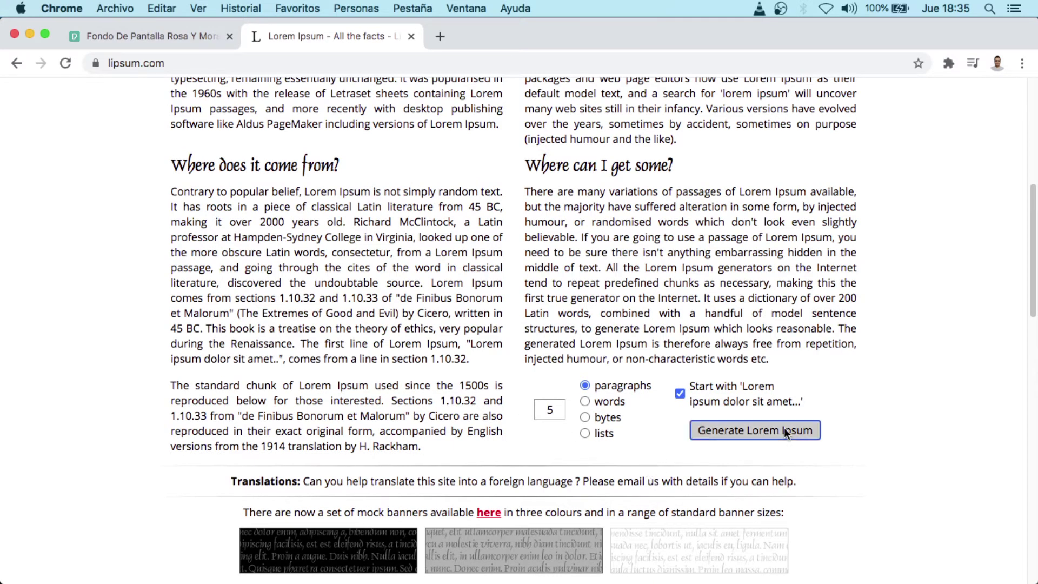
scroll(465, 337, "down", 7)
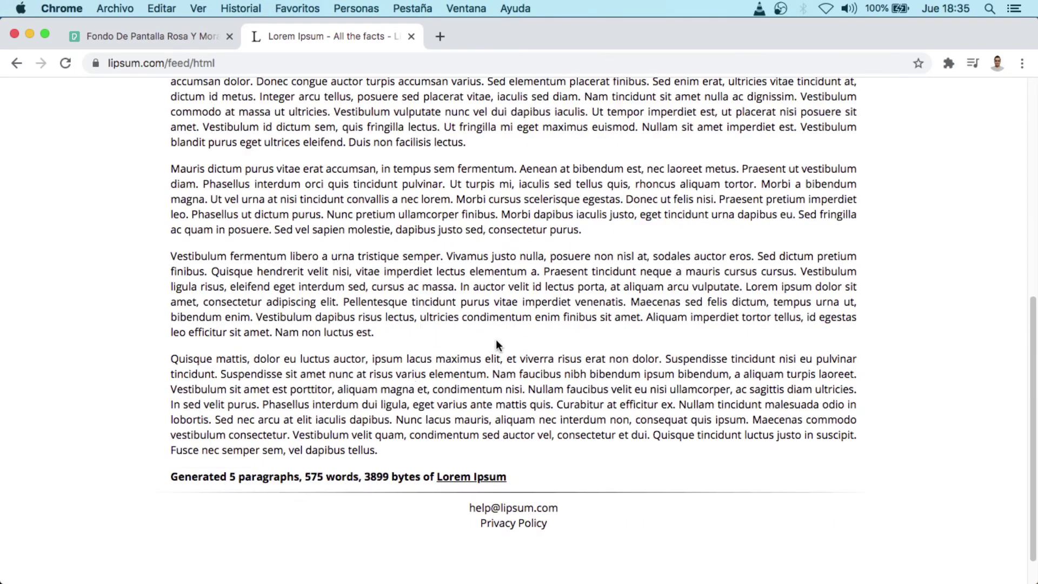
scroll(498, 342, "up", 7)
scroll(500, 296, "down", 7)
scroll(390, 363, "up", 1)
scroll(575, 309, "up", 5)
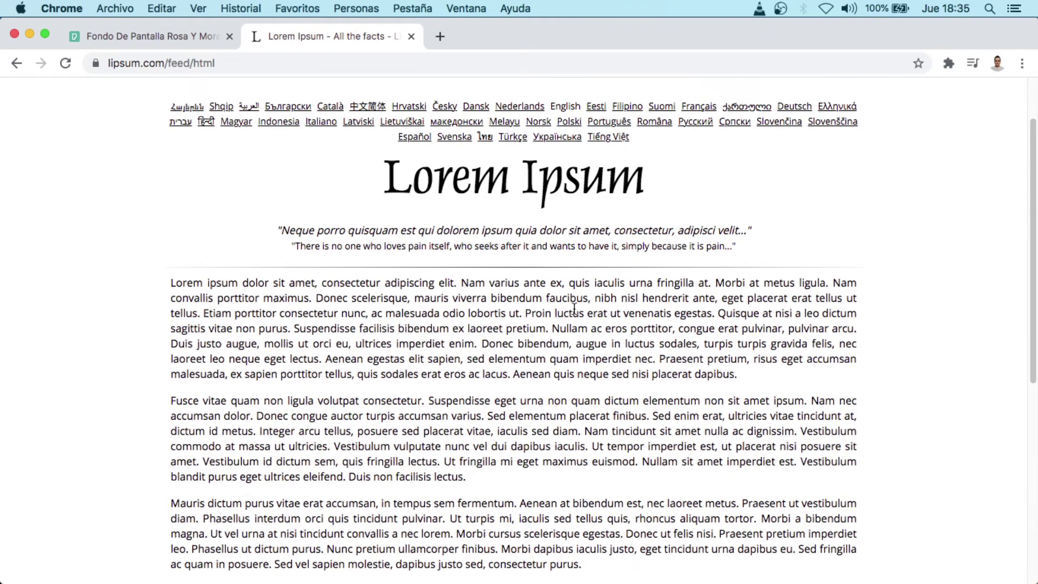
scroll(417, 336, "down", 2)
scroll(465, 356, "down", 1)
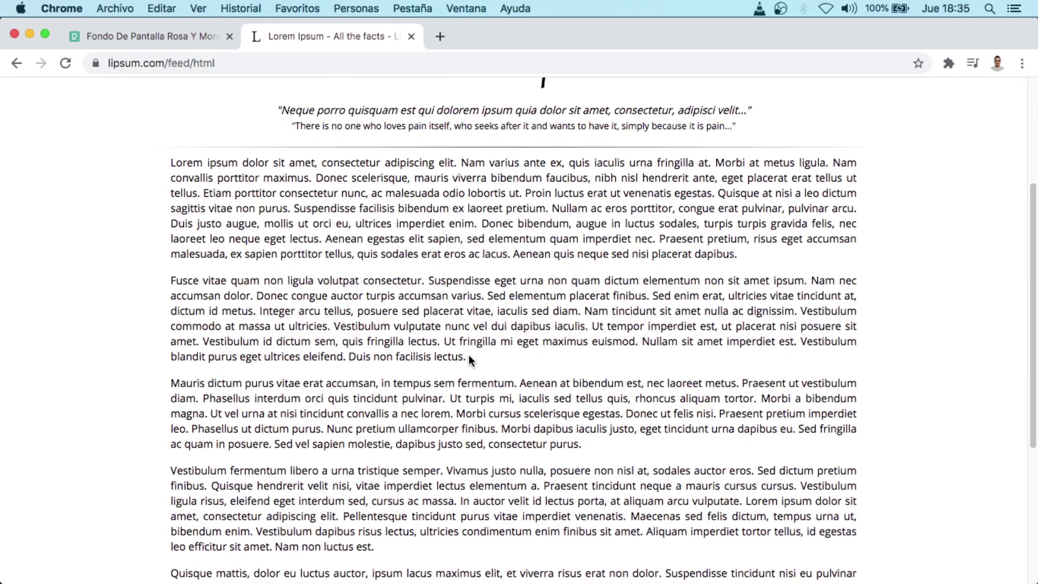
Copy the second paragraph starting 'Fusce vitae' and return to Inkscape
left_click_drag(461, 358, 346, 331)
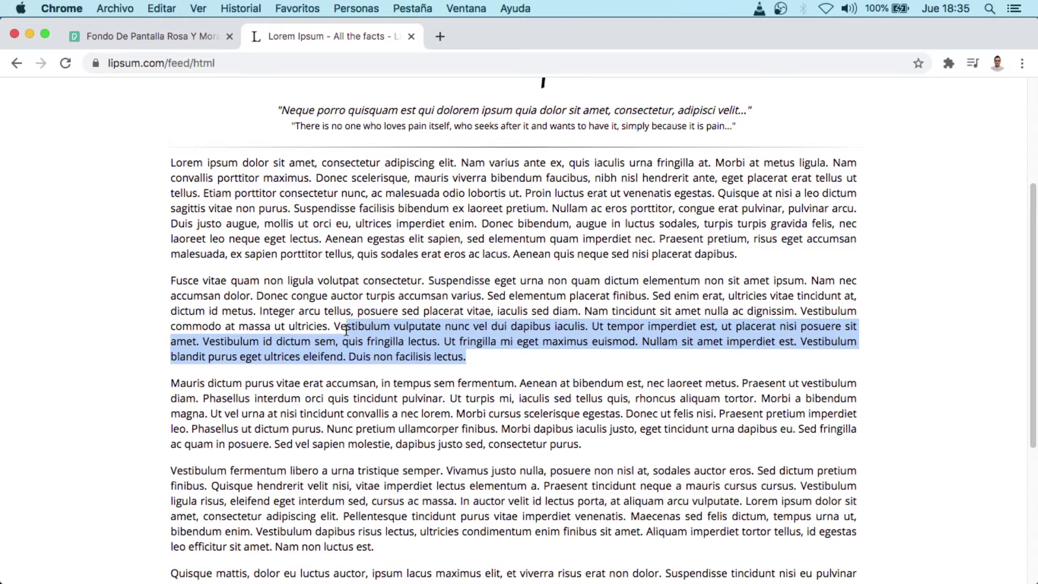
left_click(273, 310)
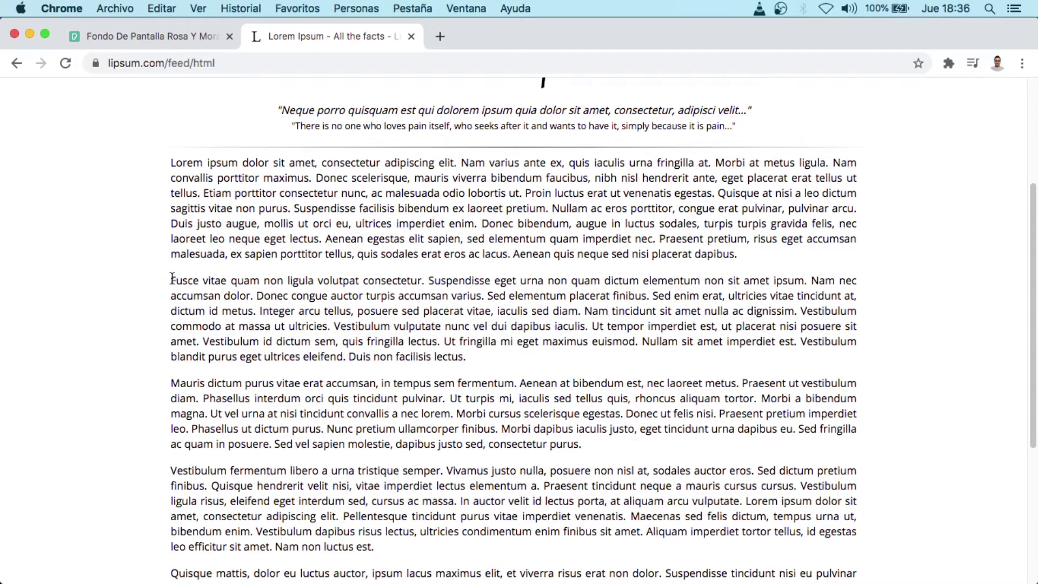
left_click_drag(172, 278, 448, 353)
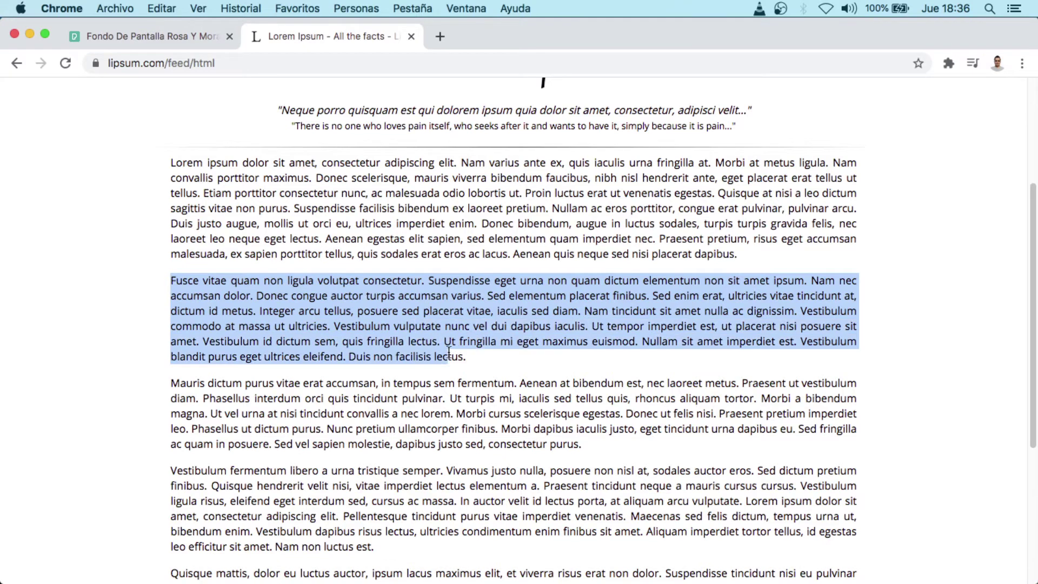
right_click(398, 312)
left_click(466, 345)
key("super+Tab")
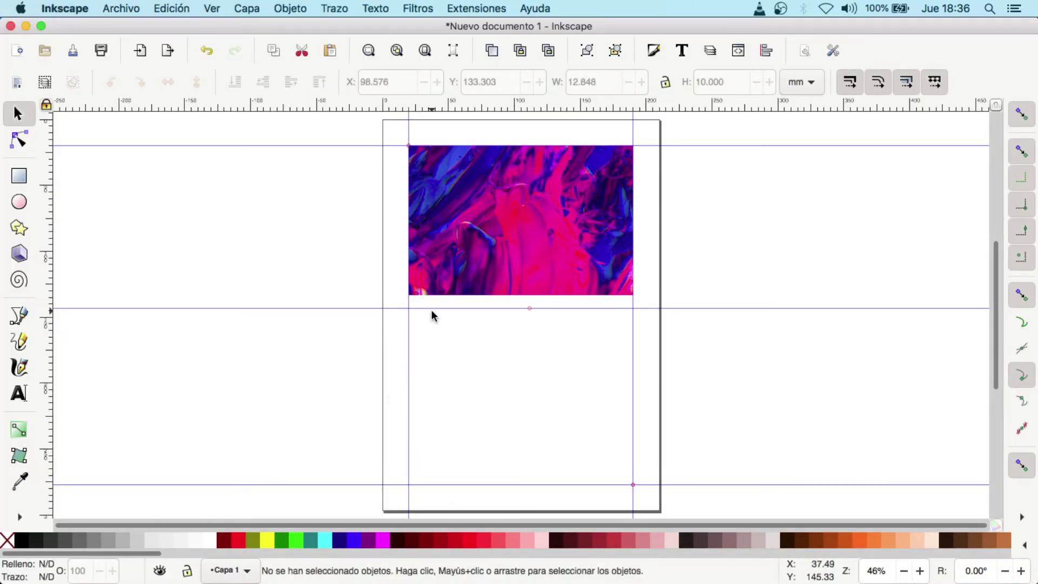
Draw a text frame under the photo's left side, paste the 'Fusce vitae' paragraph, and select its text
left_click(19, 393)
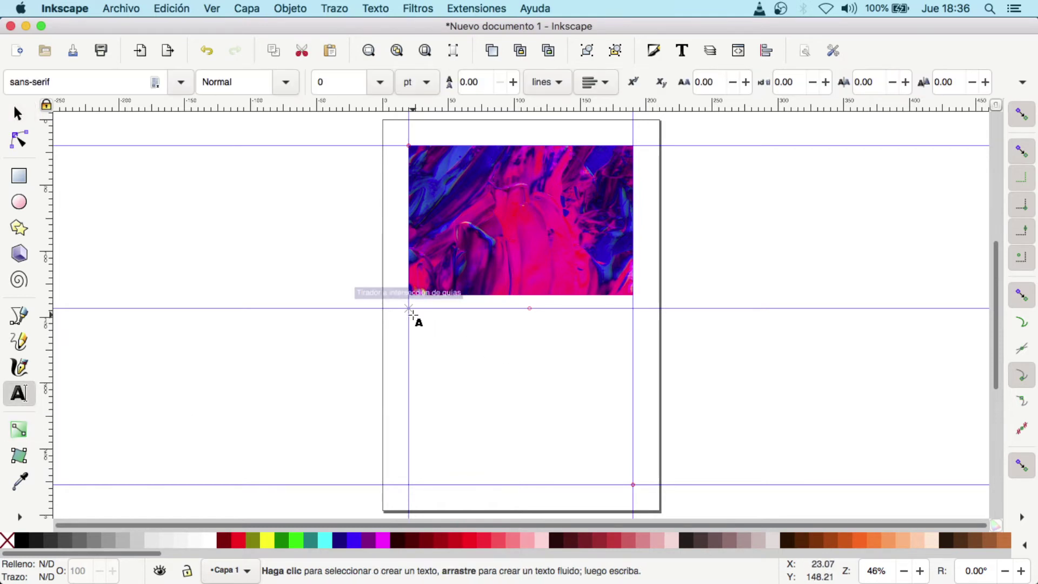
left_click_drag(409, 310, 486, 484)
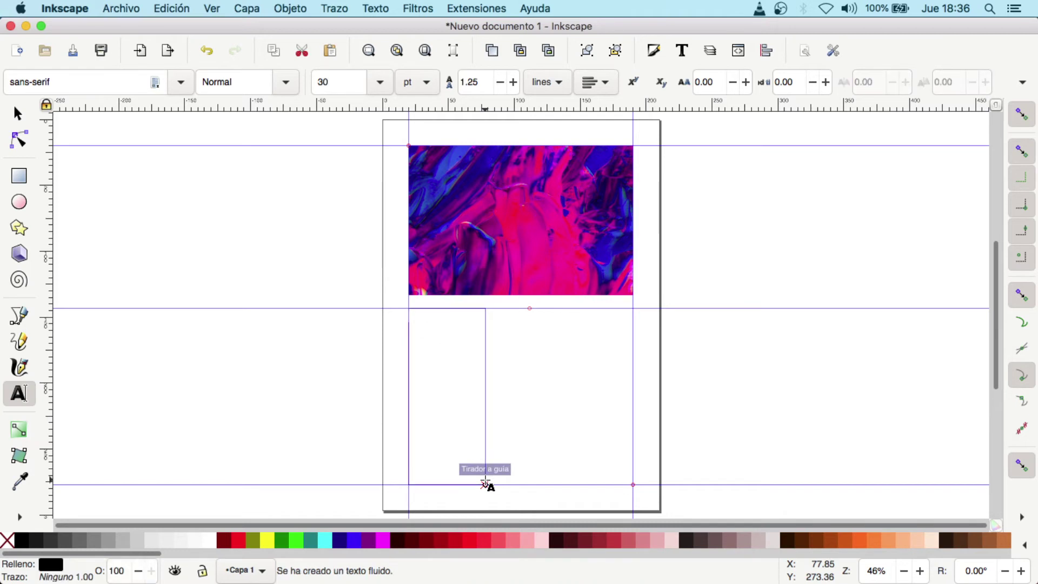
key("ctrl+v")
left_click(18, 114)
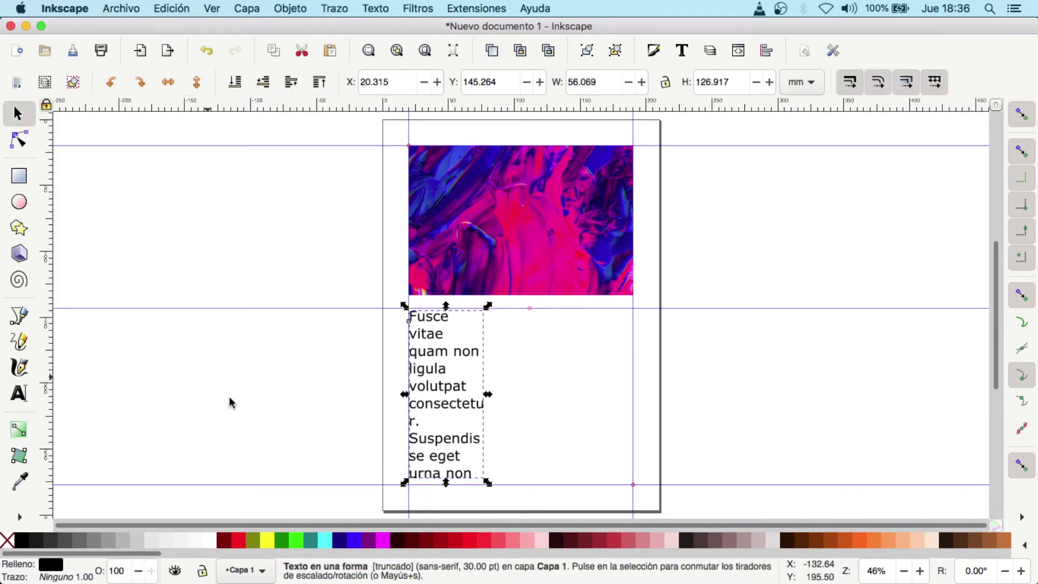
left_click(302, 402)
left_click(456, 373)
double_click(456, 377)
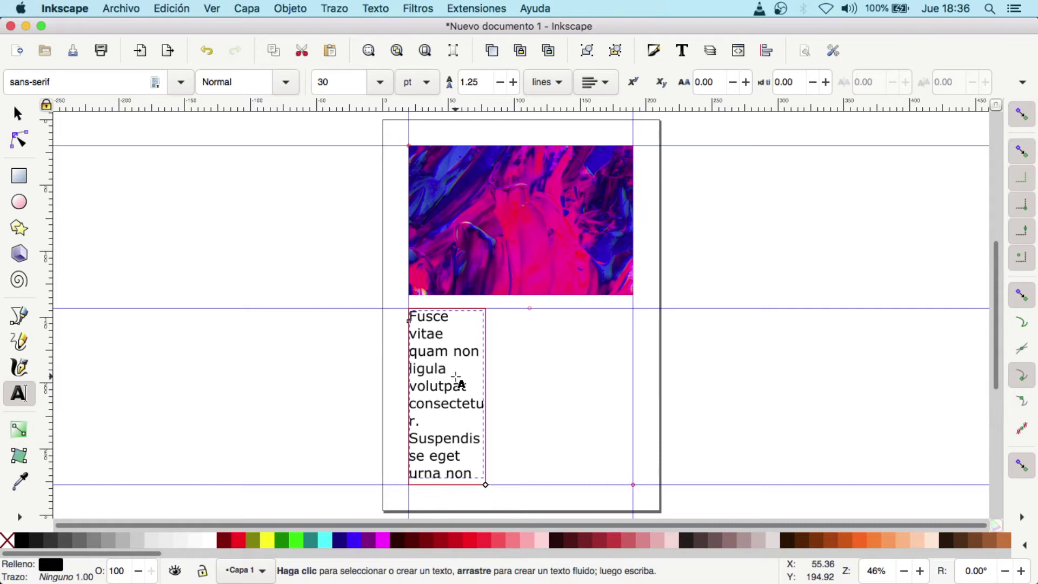
key("ctrl+a")
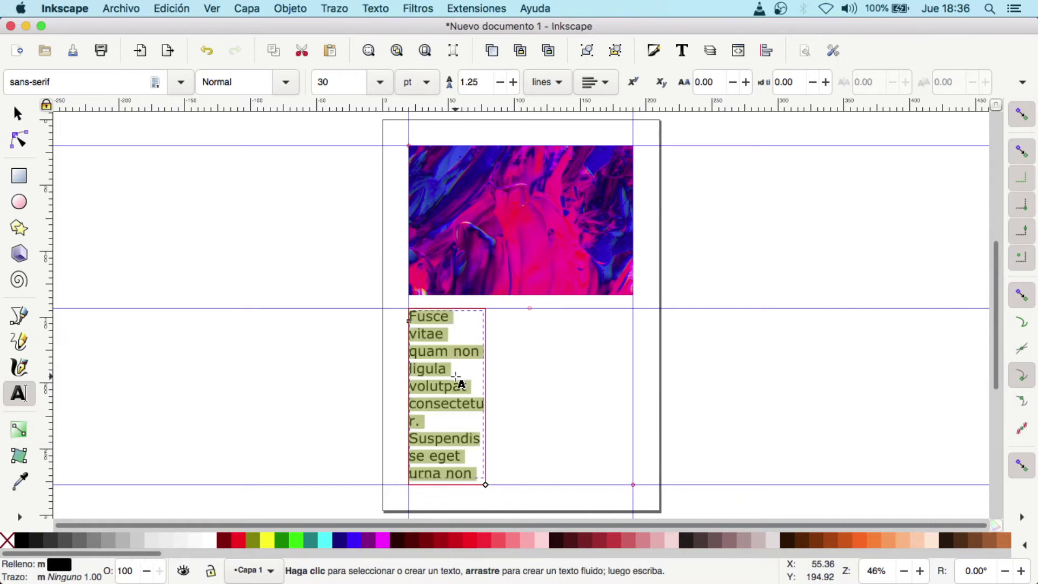
key("ctrl+w")
Cancel closing the document and set the paragraph's font size to 11 pt
left_click(535, 339)
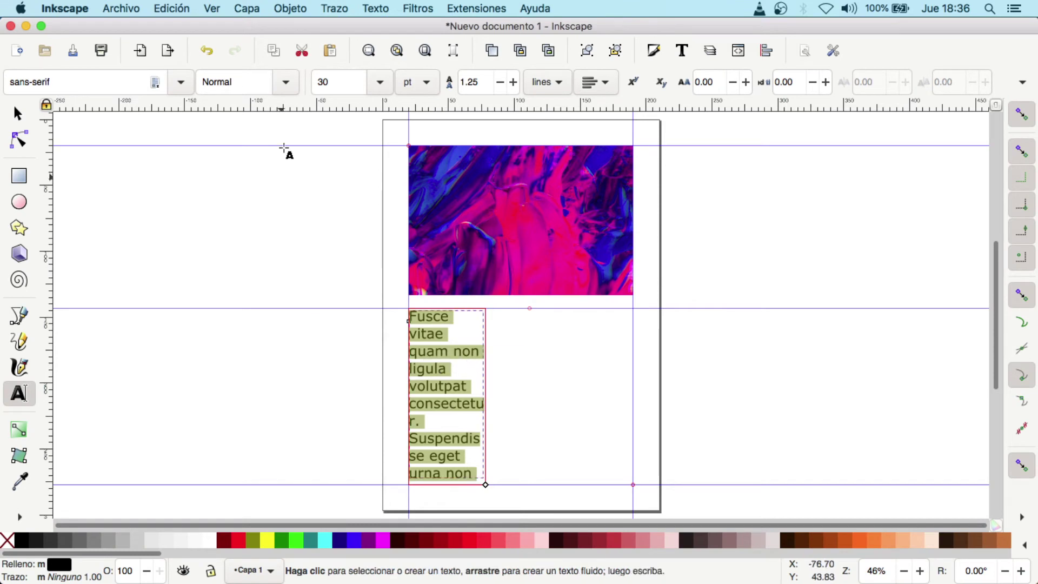
left_click(381, 84)
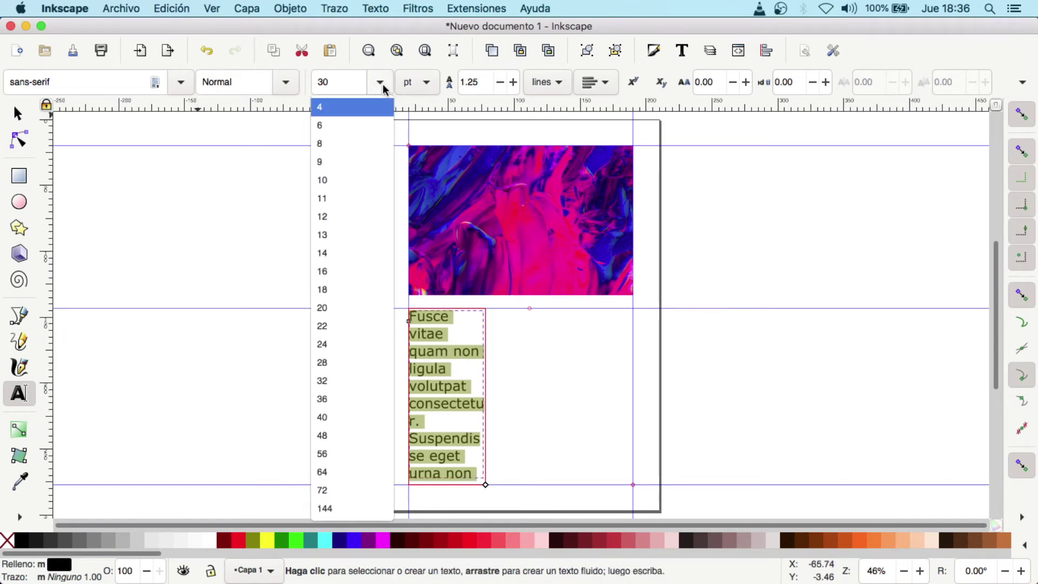
left_click(352, 217)
left_click(383, 86)
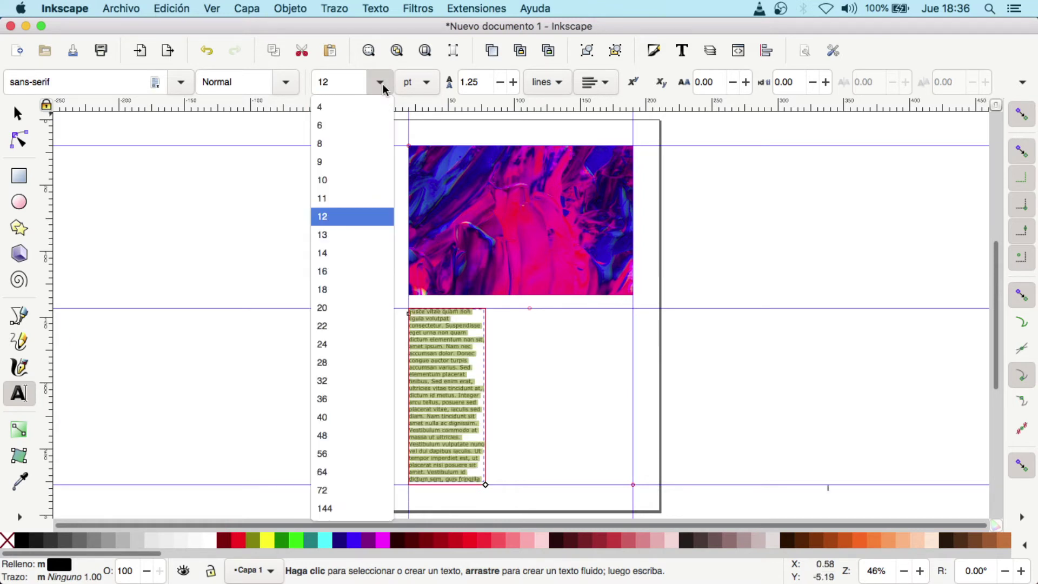
left_click(386, 143)
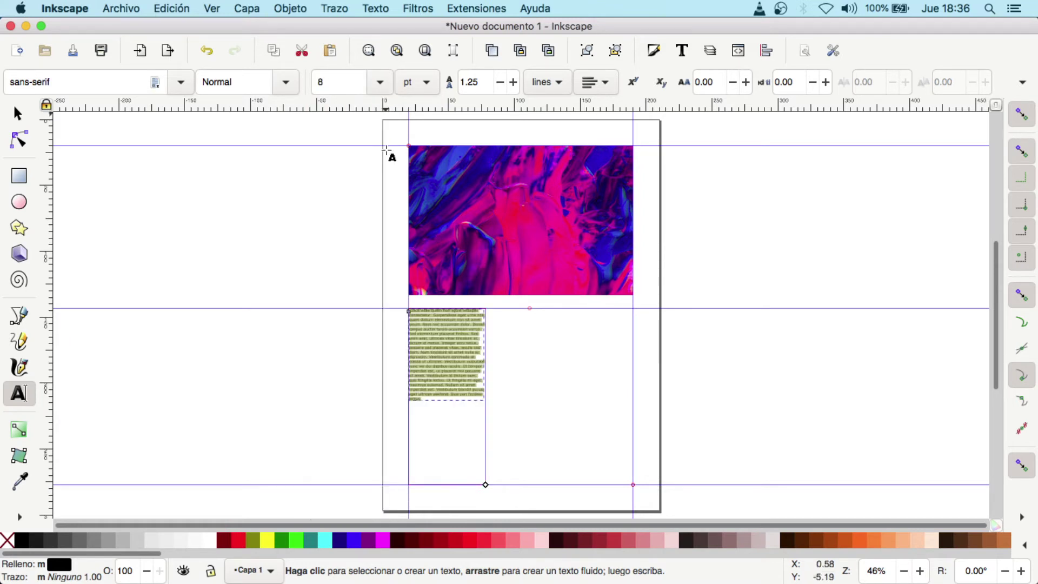
left_click(382, 83)
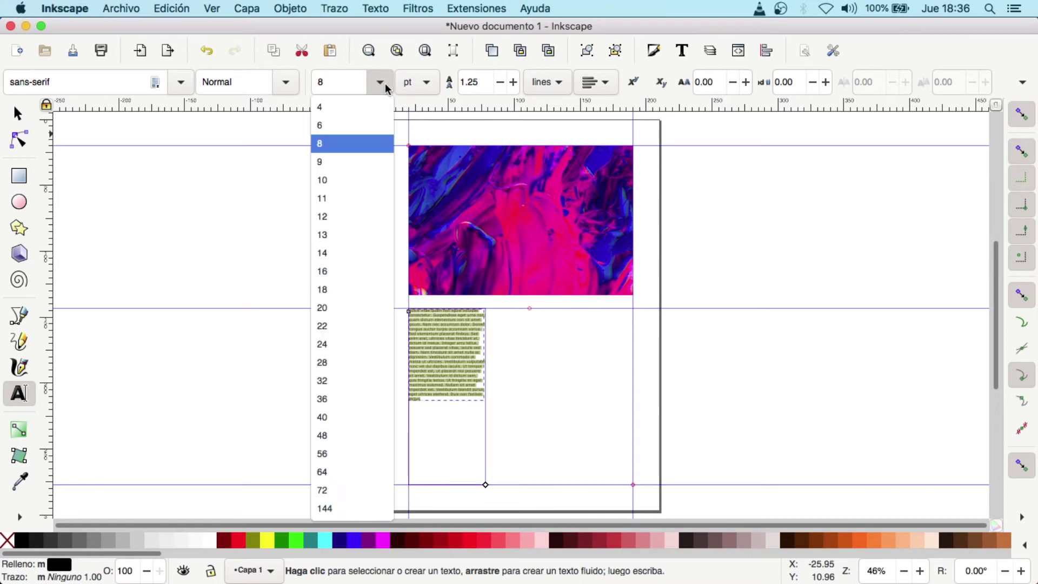
left_click(373, 200)
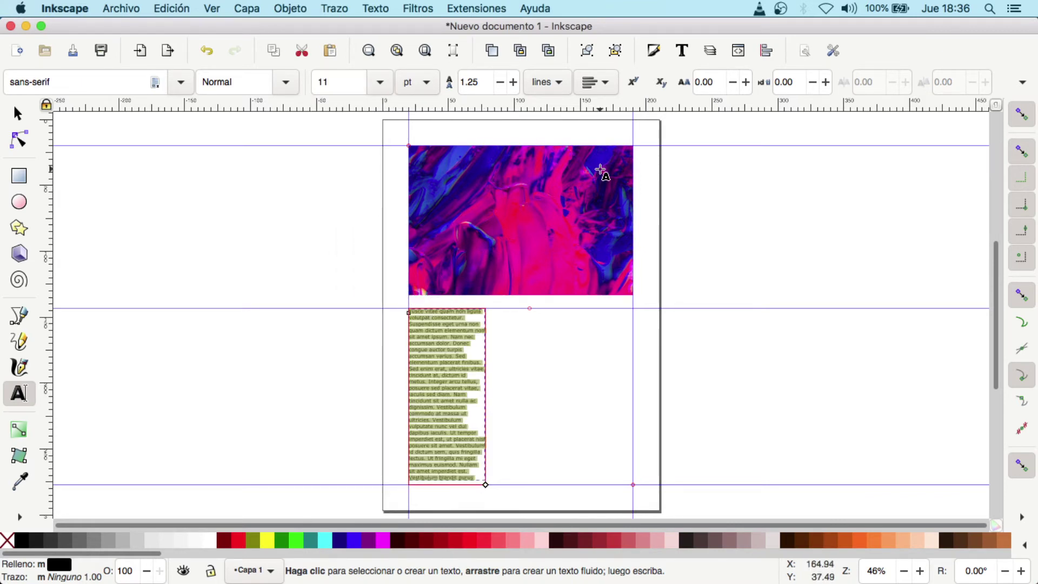
Justify the paragraph text and deselect the column
left_click(606, 85)
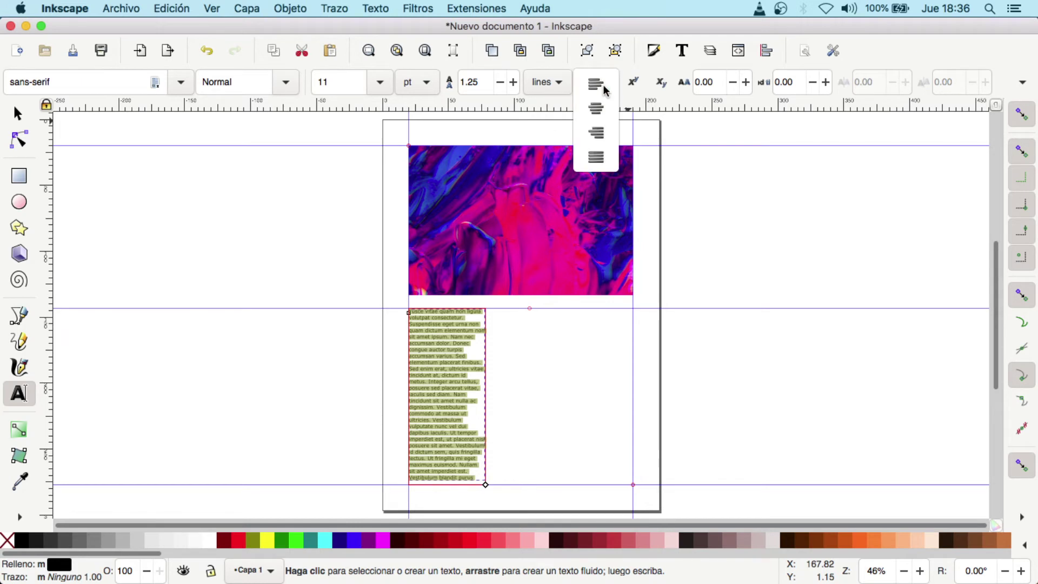
left_click(608, 160)
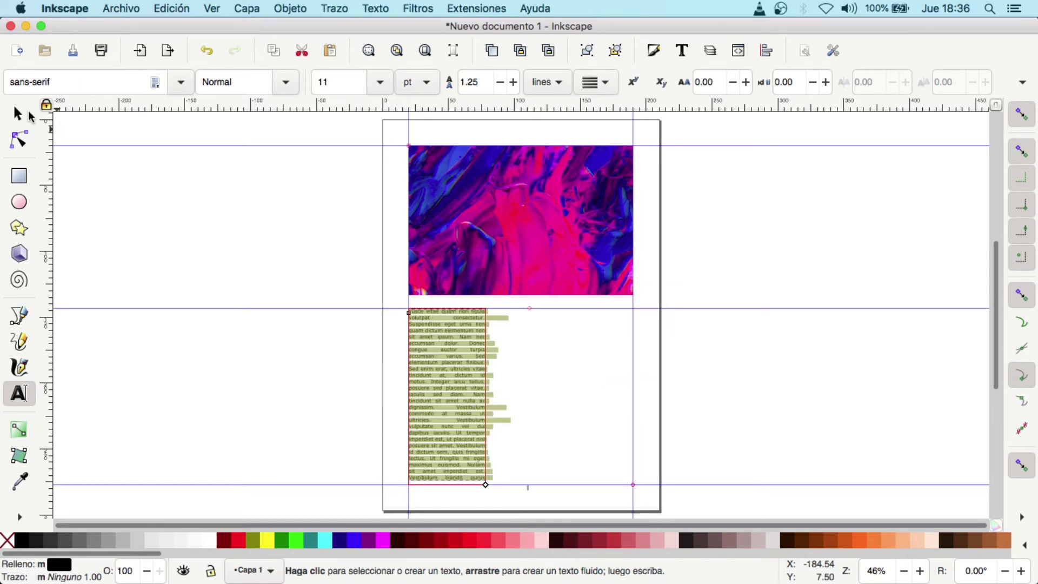
left_click(18, 115)
left_click(347, 457)
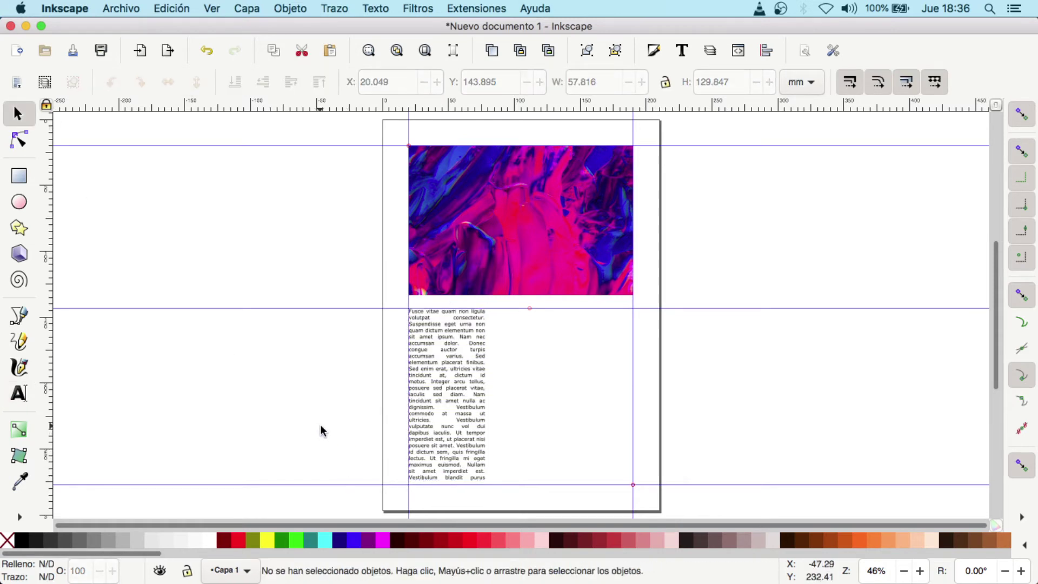
Zoom in and stretch the text frame down to the lower guide, about 133 mm tall
key("z")
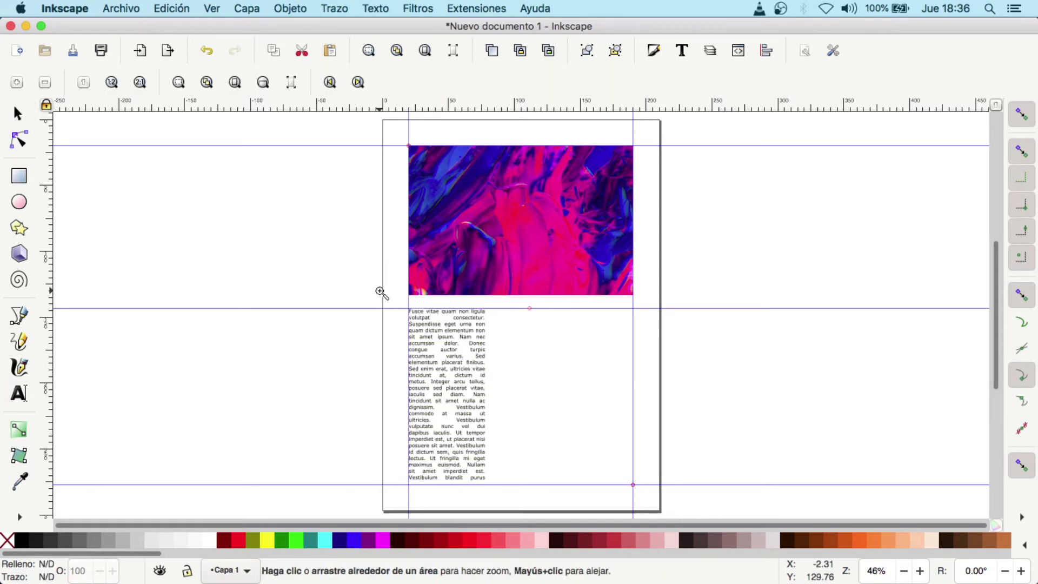
left_click_drag(359, 269, 703, 508)
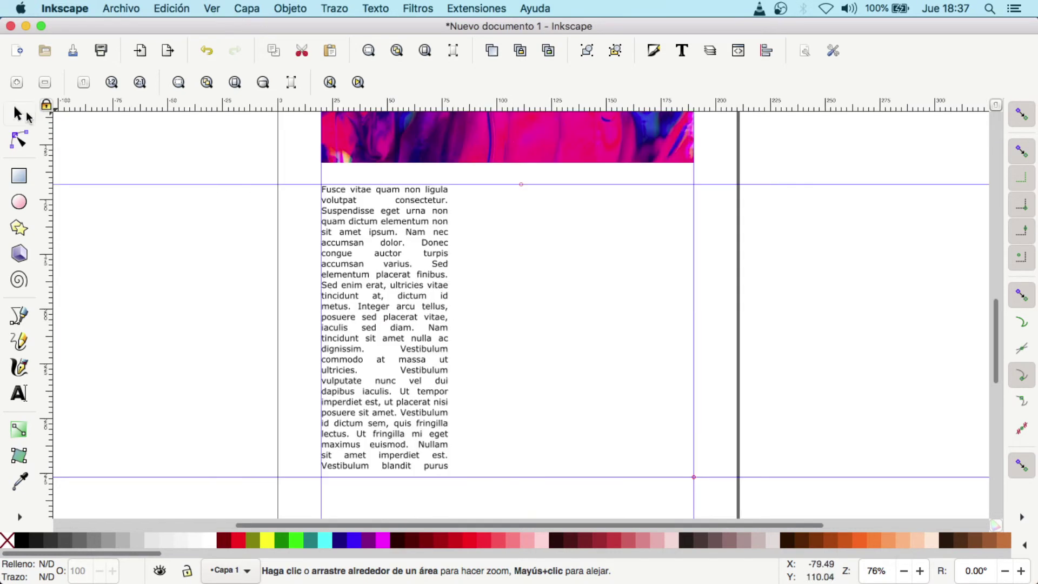
left_click(26, 114)
left_click(372, 326)
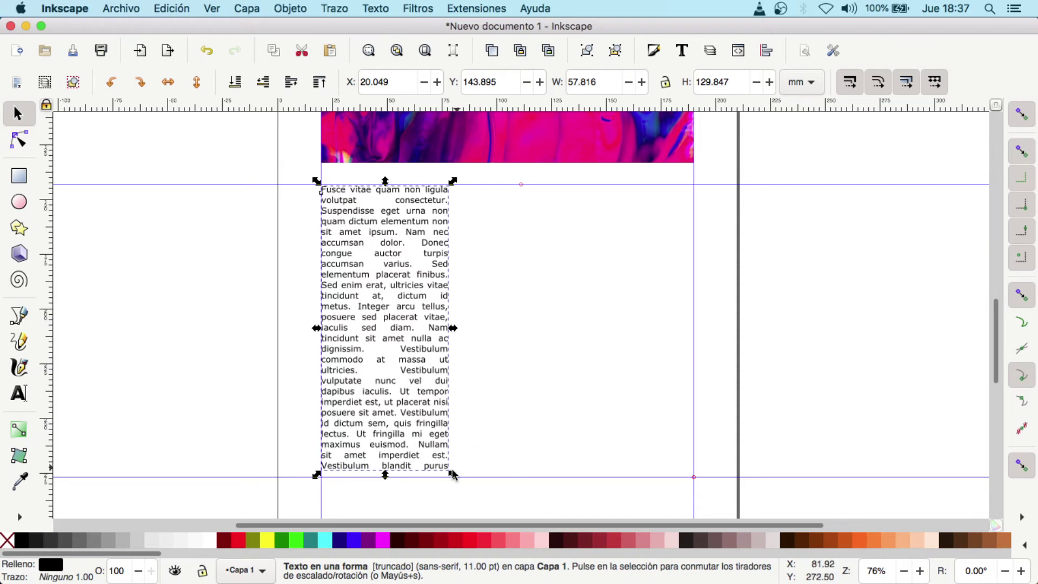
left_click_drag(383, 475, 385, 478)
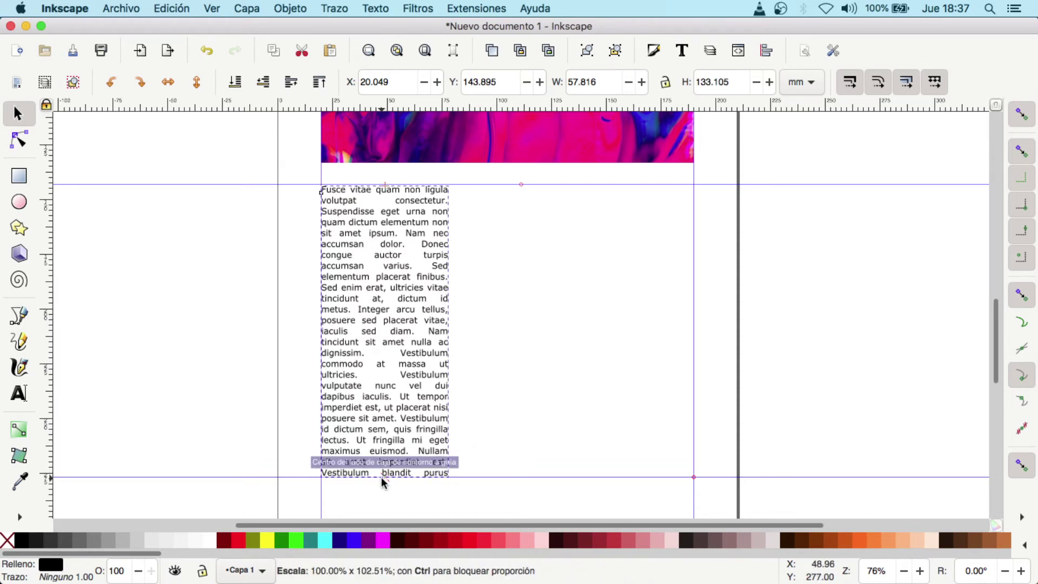
left_click(256, 399)
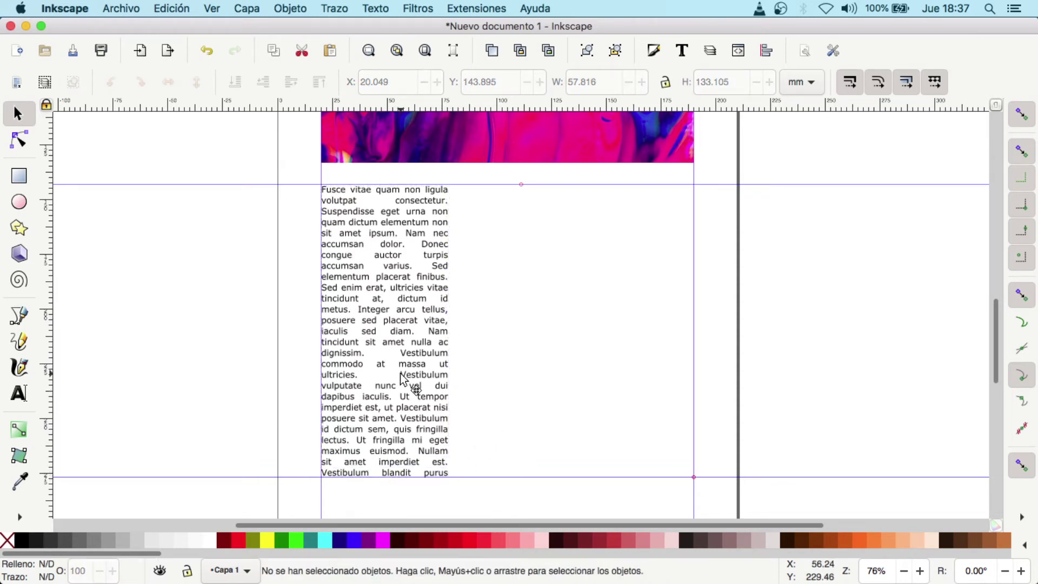
left_click(412, 386)
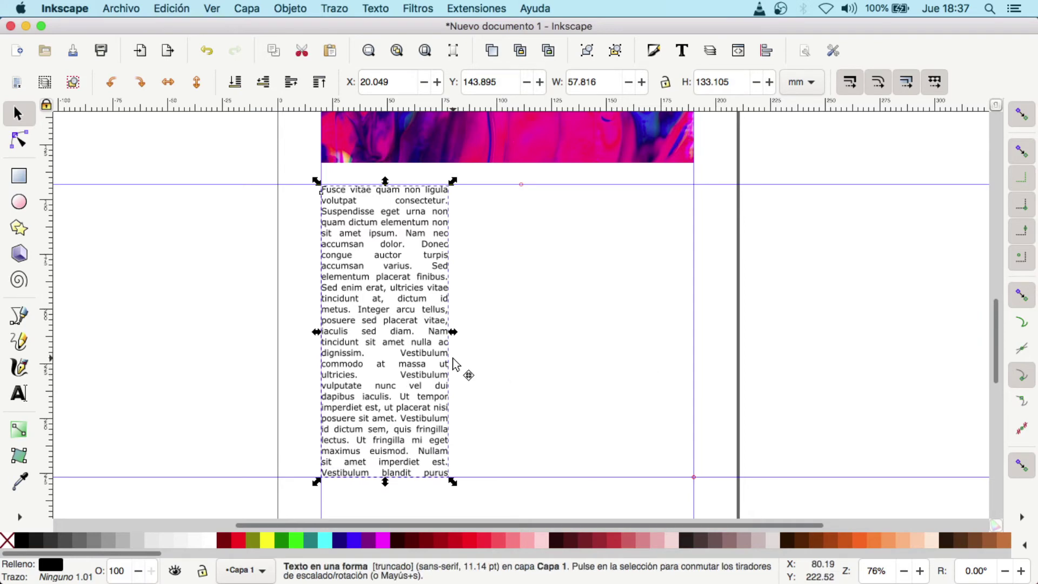
Paste copies of the text column and place them in the middle and right positions
key("ctrl+v")
left_click_drag(427, 374, 520, 346)
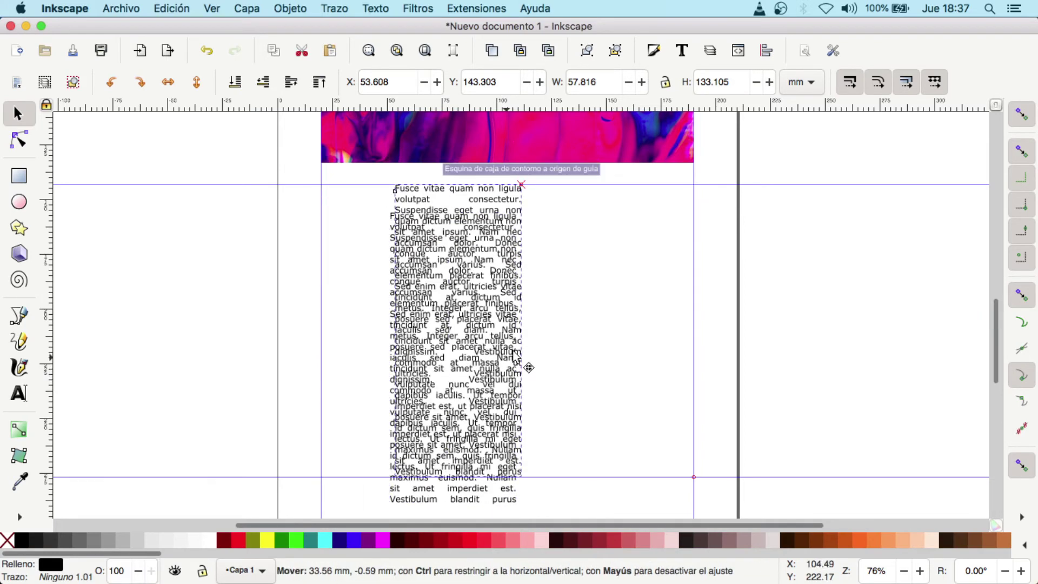
key("ctrl+z")
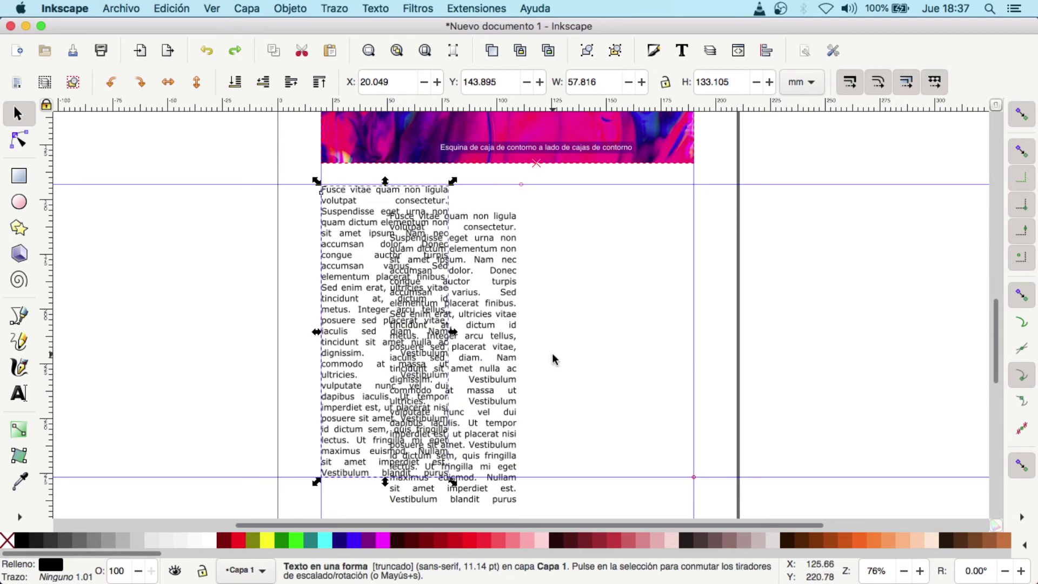
left_click_drag(489, 350, 604, 358)
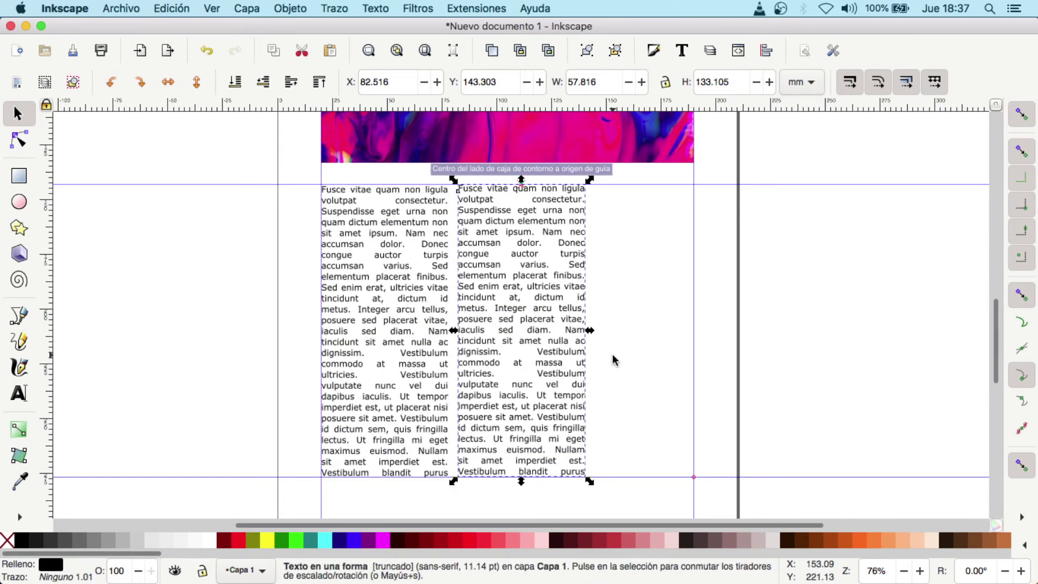
mouse_move(561, 351)
left_mouse_down()
mouse_move(670, 379)
mouse_move(682, 349)
mouse_move(665, 325)
left_mouse_up()
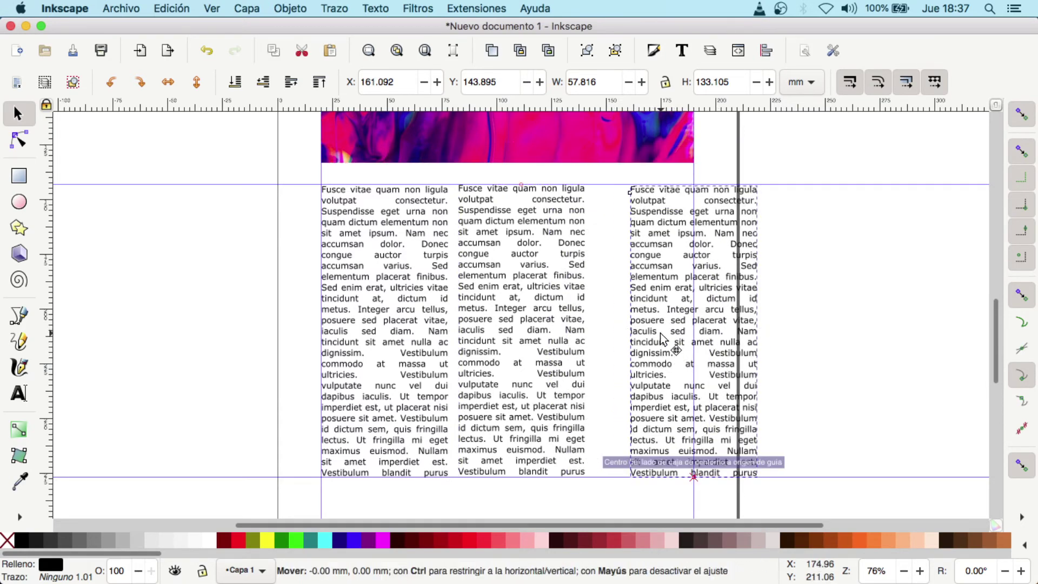
left_click_drag(540, 372, 555, 394)
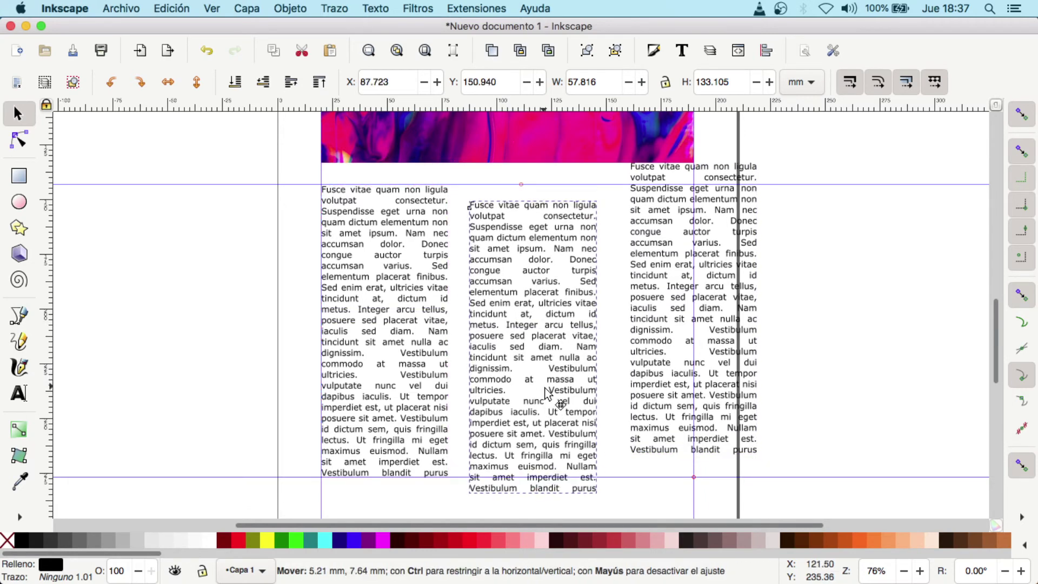
Select all three text columns together
left_click(830, 415)
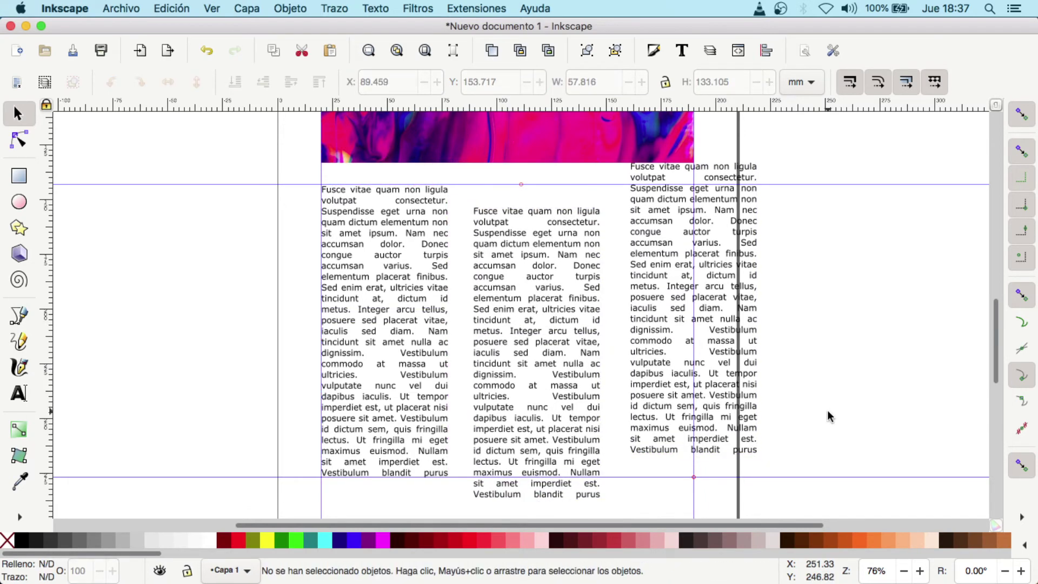
left_click(405, 375)
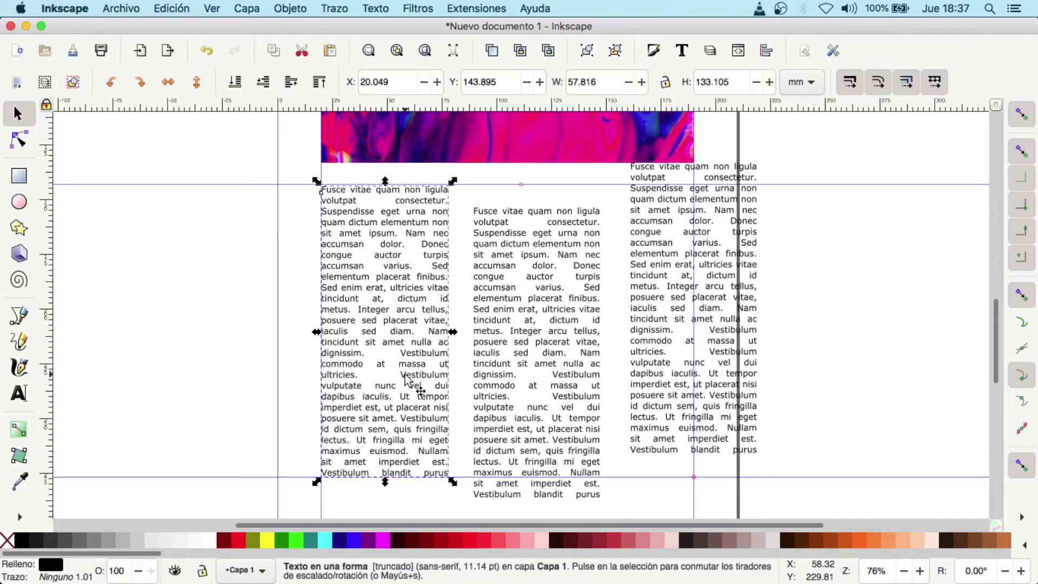
left_click(564, 310, "shift")
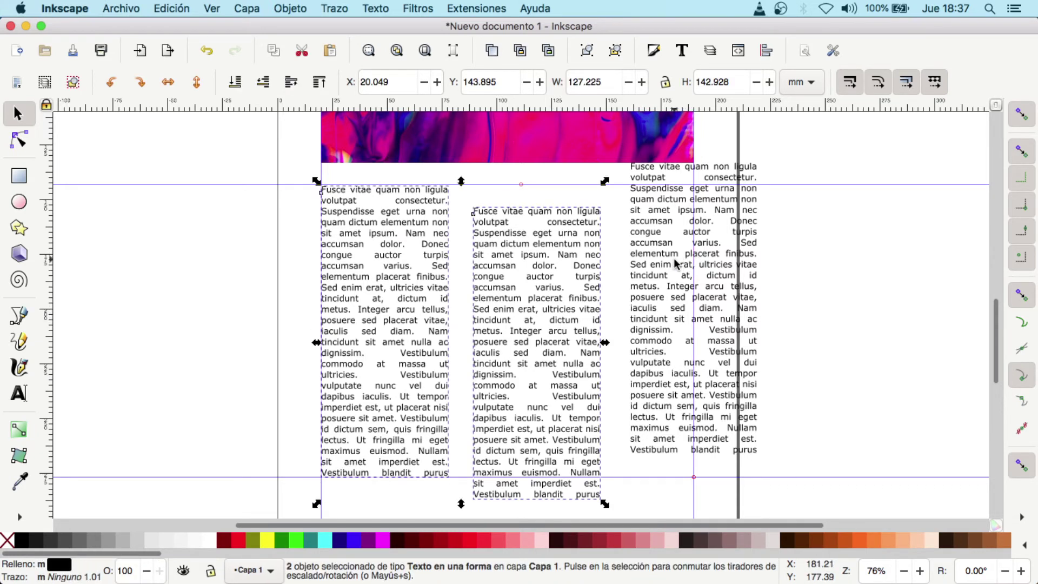
left_click(661, 300, "shift")
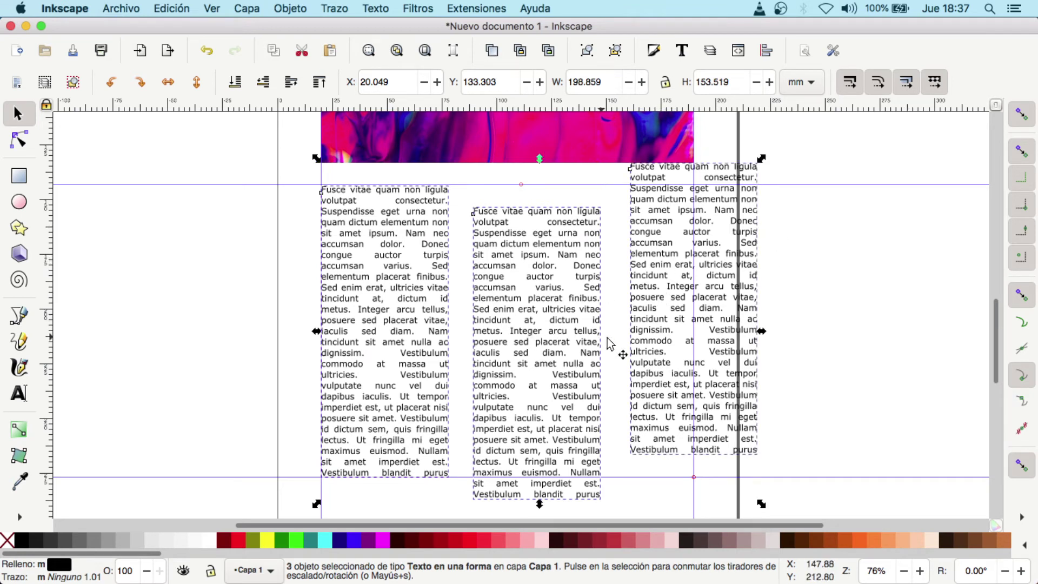
Align the columns relative to the first selected and distribute their centres evenly
left_click(291, 8)
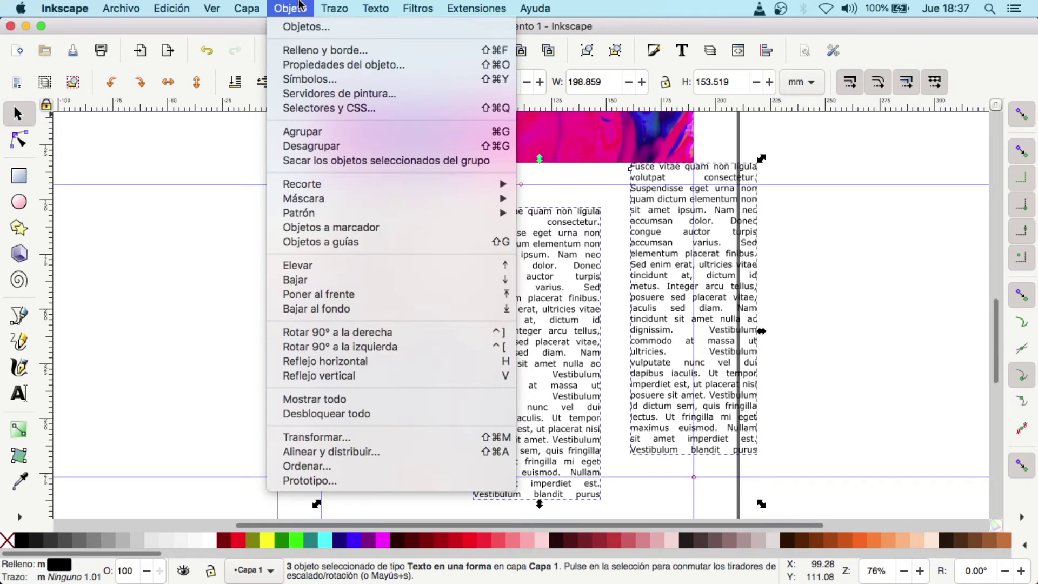
left_click(383, 453)
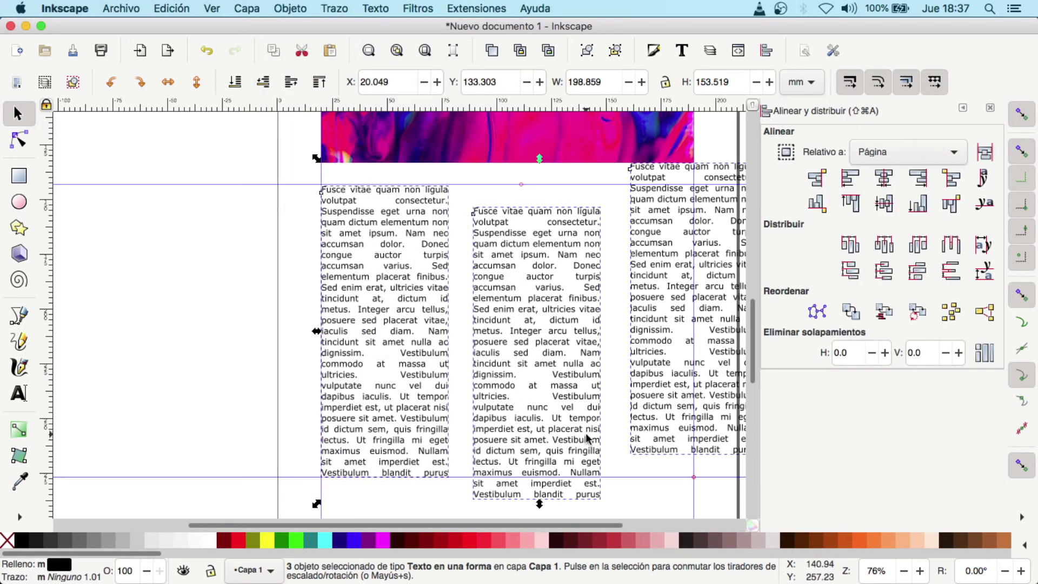
left_click(959, 157)
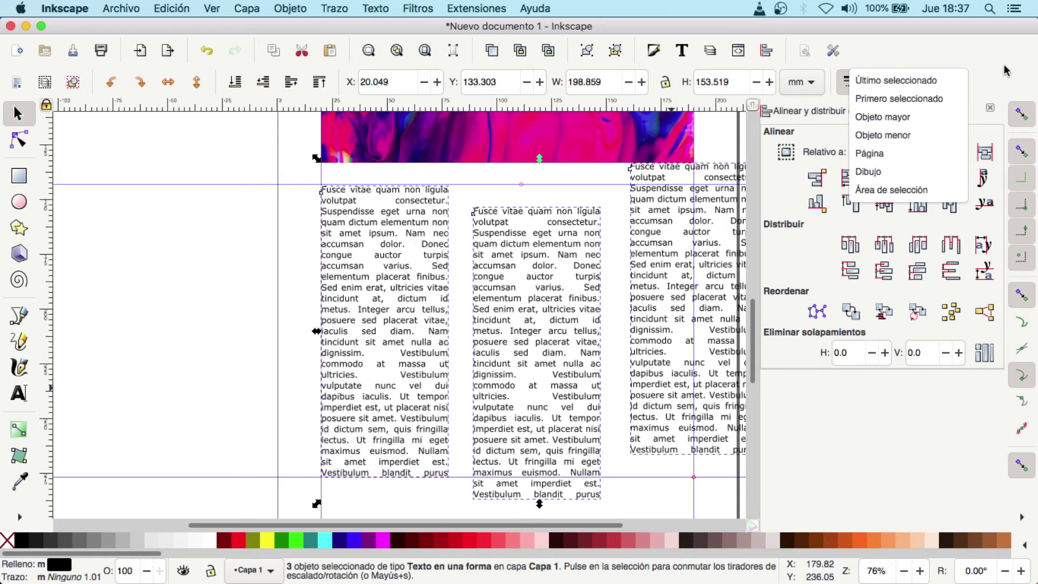
left_click(908, 99)
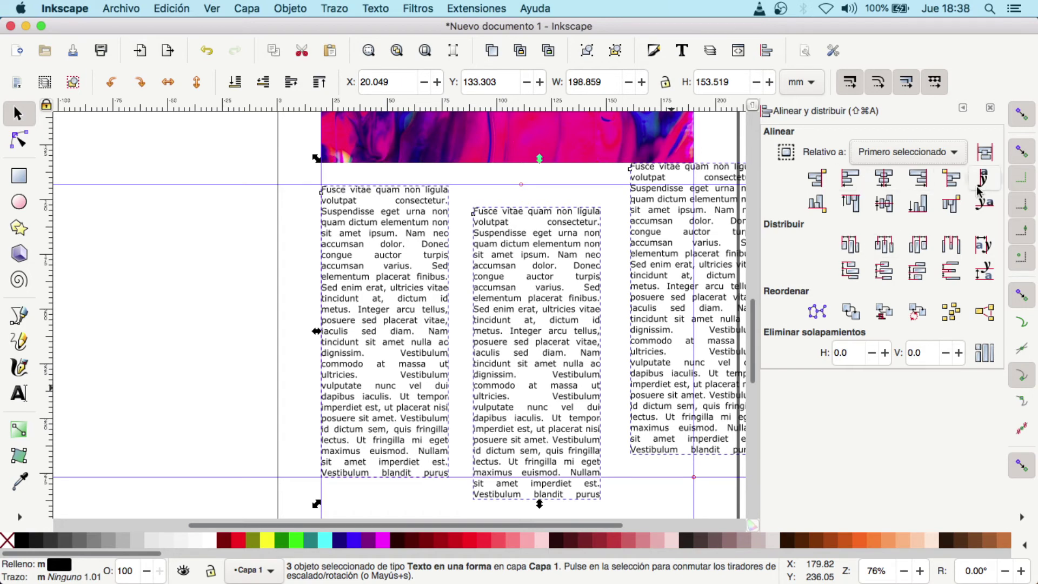
left_click(885, 204)
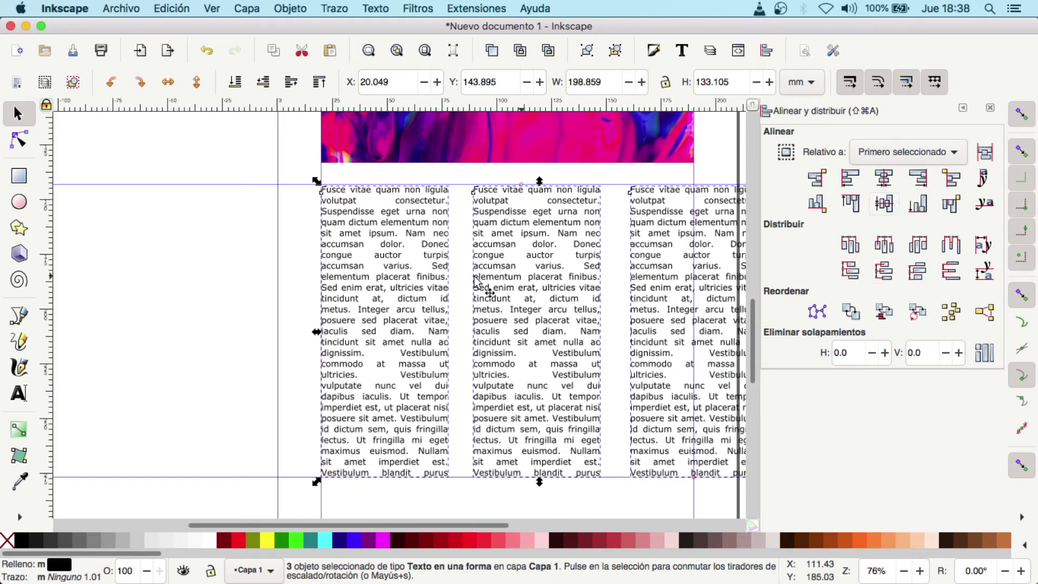
left_click(888, 249)
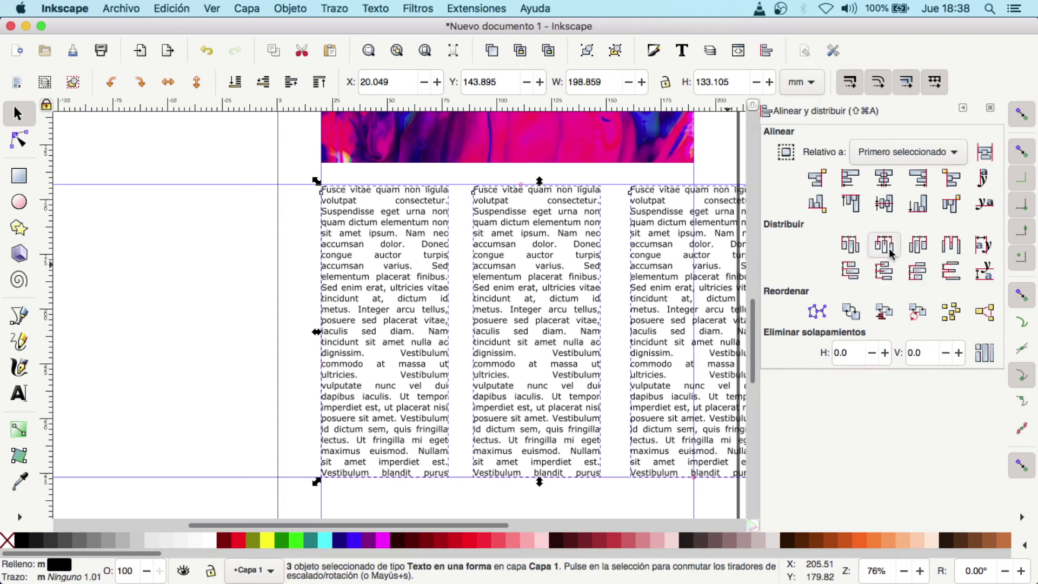
left_click(208, 295)
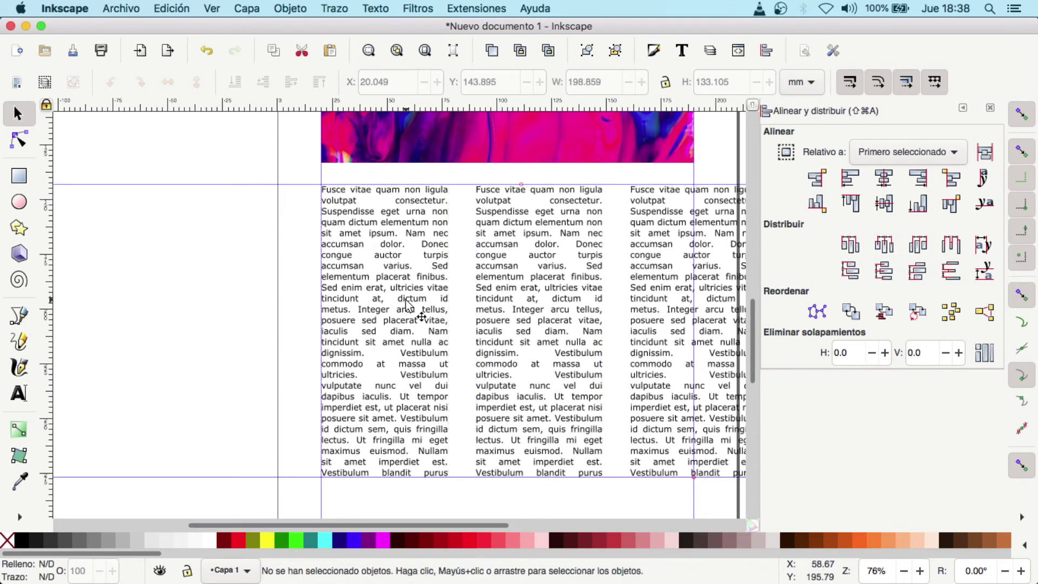
Move the middle and right text columns left so they sit inside the page
left_click_drag(282, 432, 104, 409)
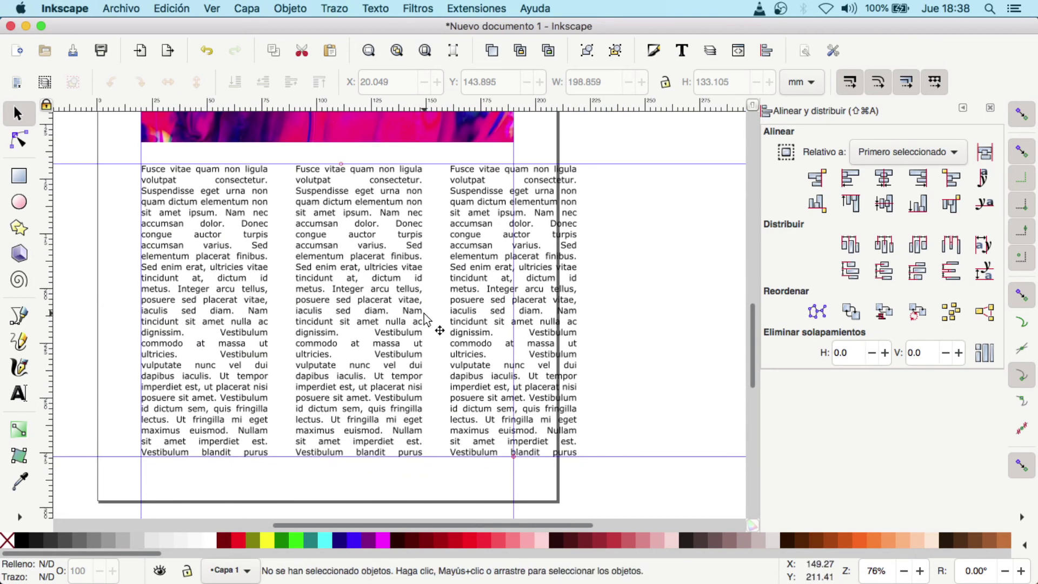
left_click(391, 302)
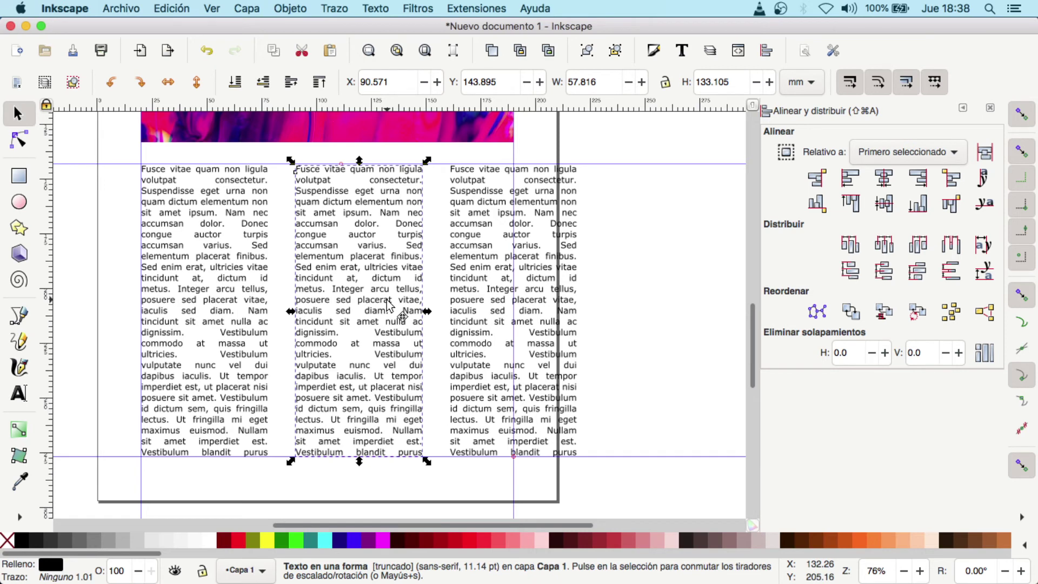
left_click_drag(387, 303, 373, 302)
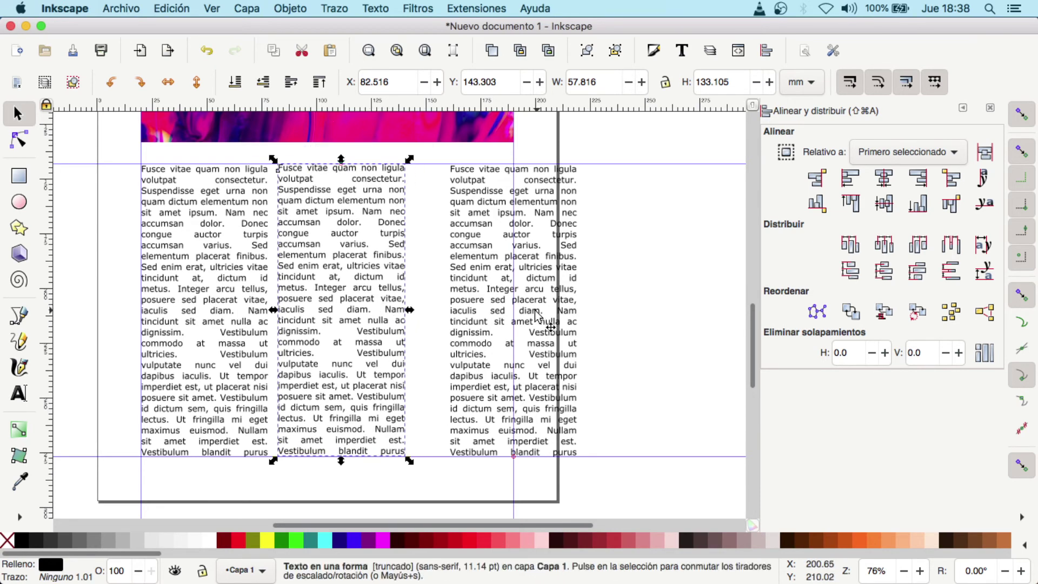
mouse_move(501, 313)
left_mouse_down()
mouse_move(468, 309)
mouse_move(486, 310)
left_mouse_up()
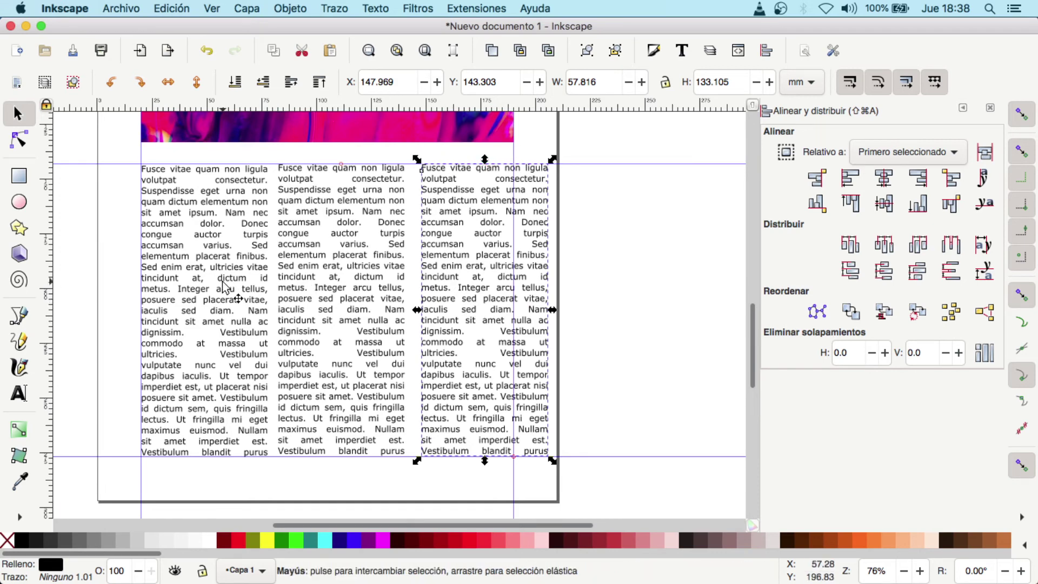
left_click(586, 285)
Re-distribute the three column centres evenly and align them to the same height
left_click(263, 268)
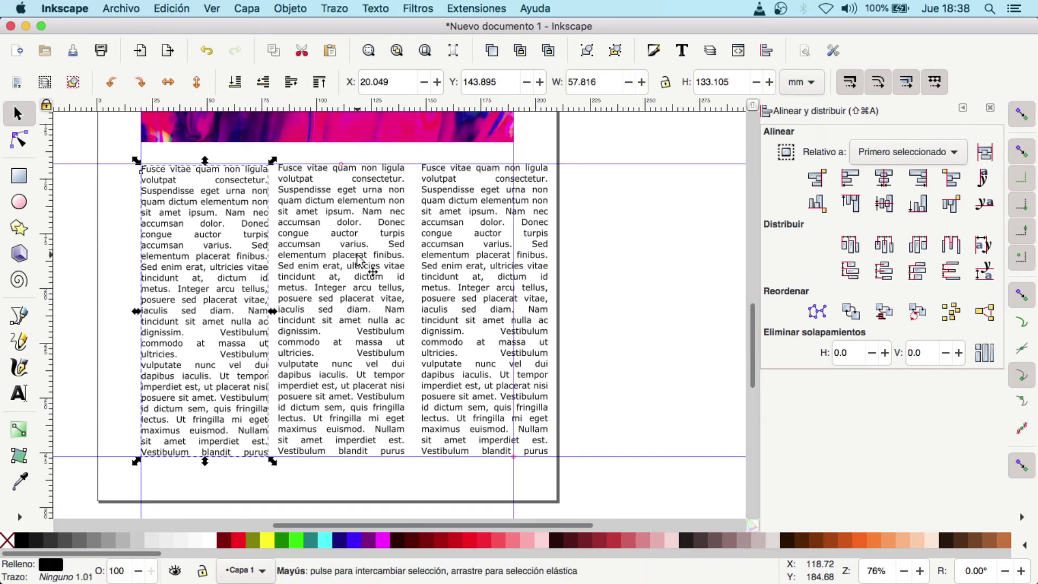
left_click(358, 260, "shift")
left_click(459, 259, "shift")
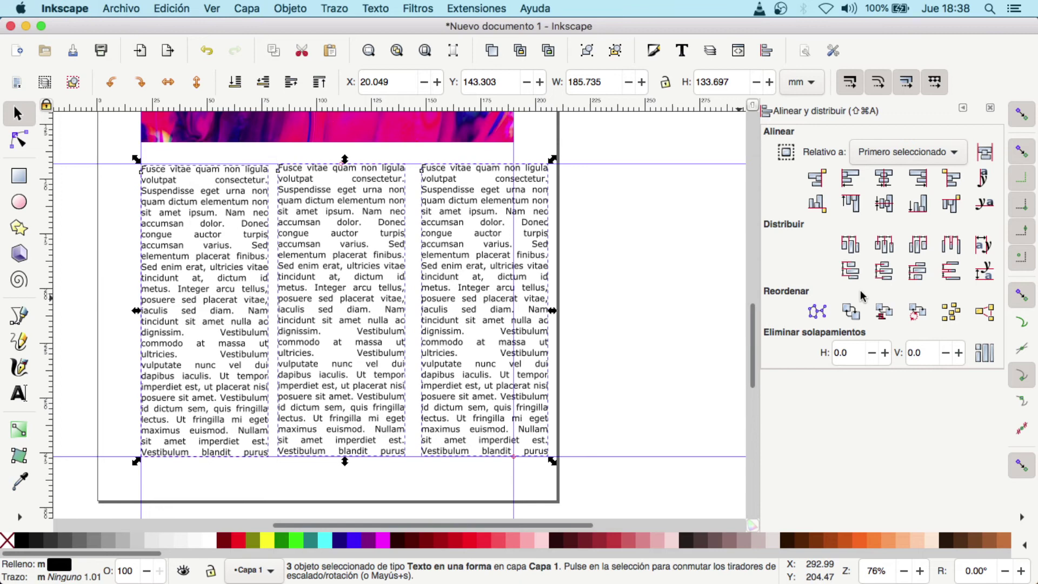
left_click(890, 247)
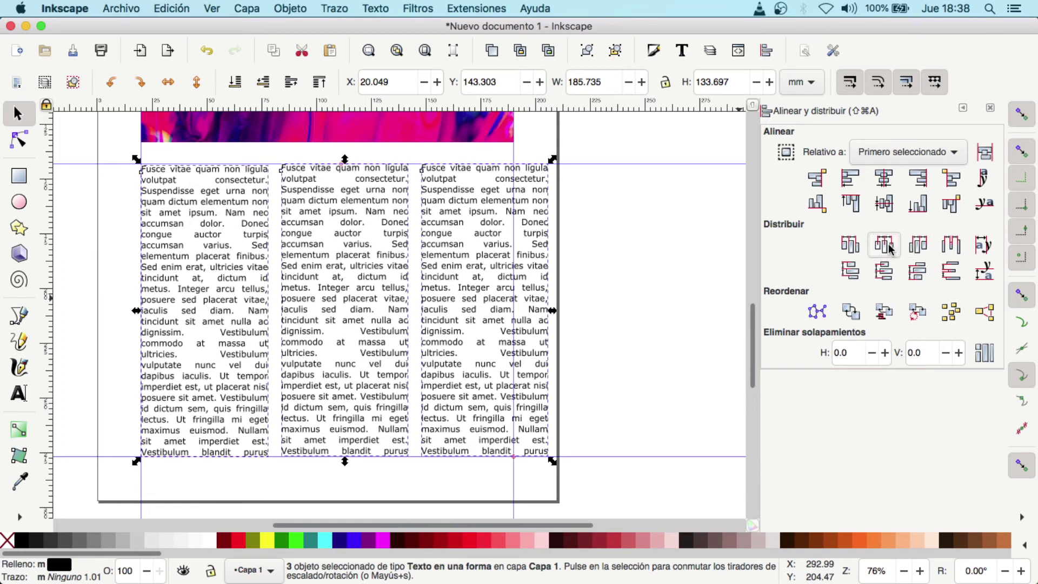
left_click(885, 204)
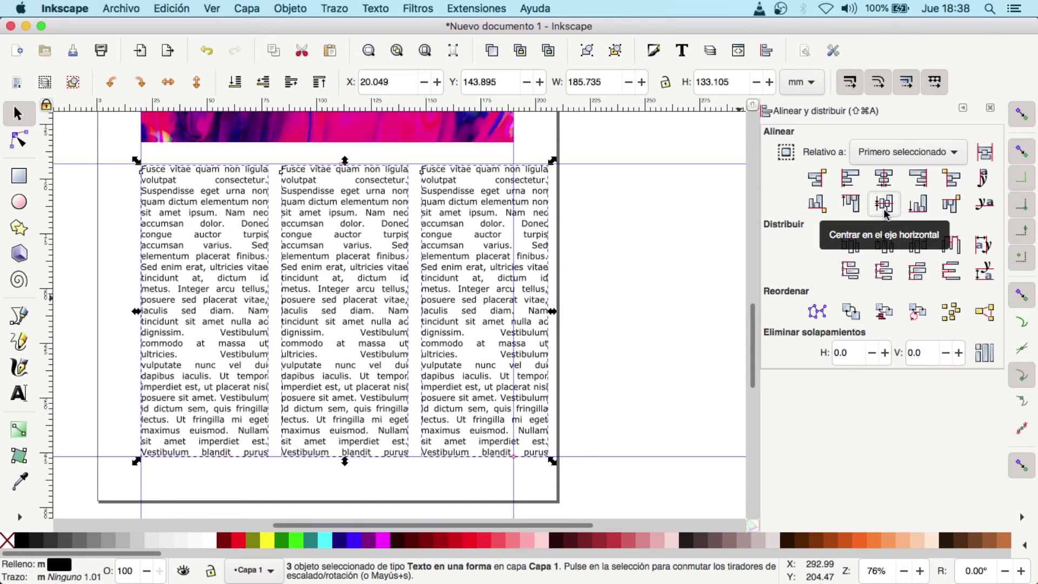
left_click(619, 350)
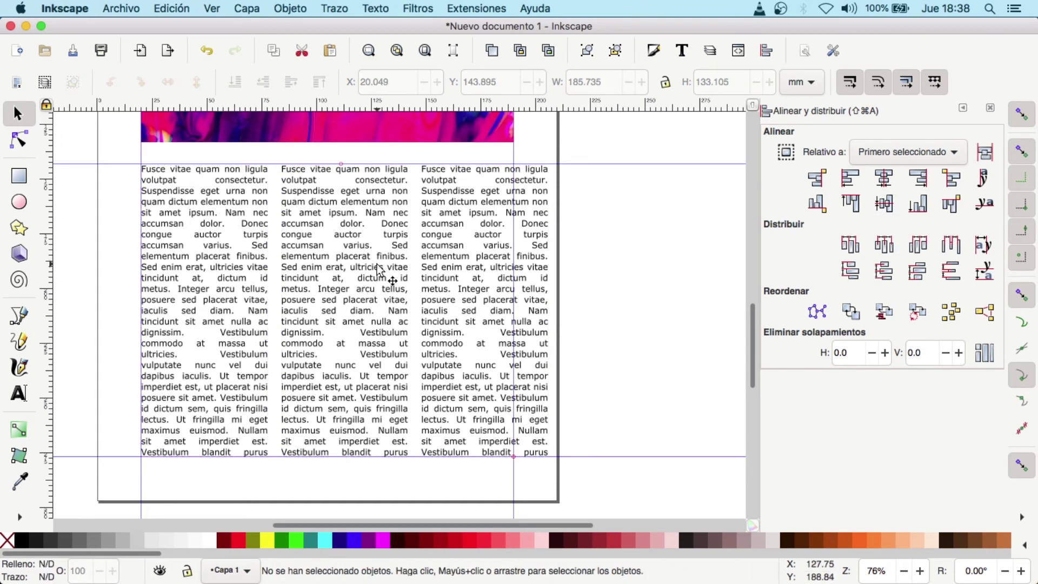
Scale the three columns together to about 170 mm, fitting between the margin guides
left_click(166, 217)
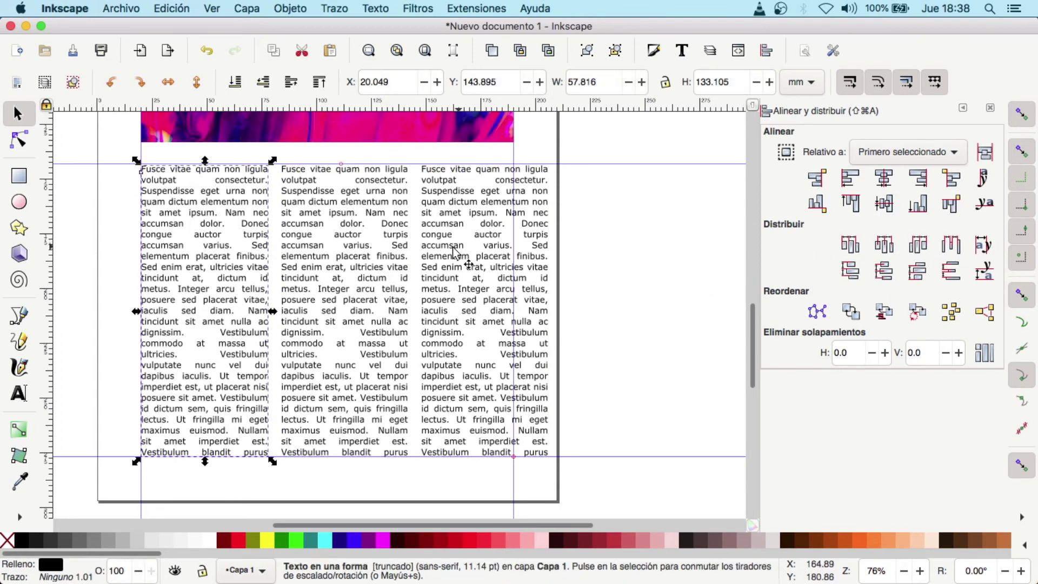
left_click(361, 262, "shift")
left_click(489, 265, "shift")
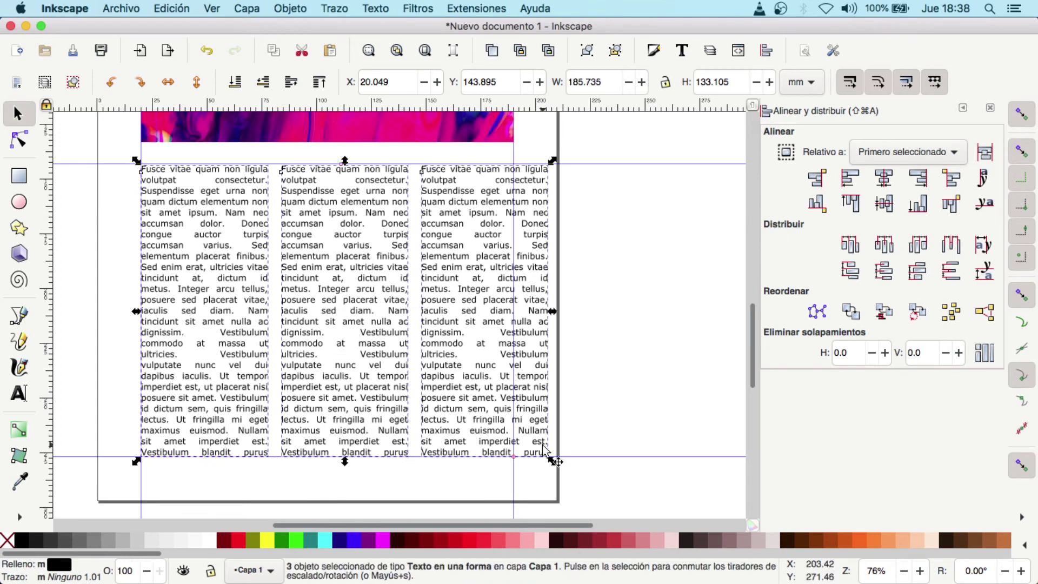
left_click_drag(553, 460, 530, 452)
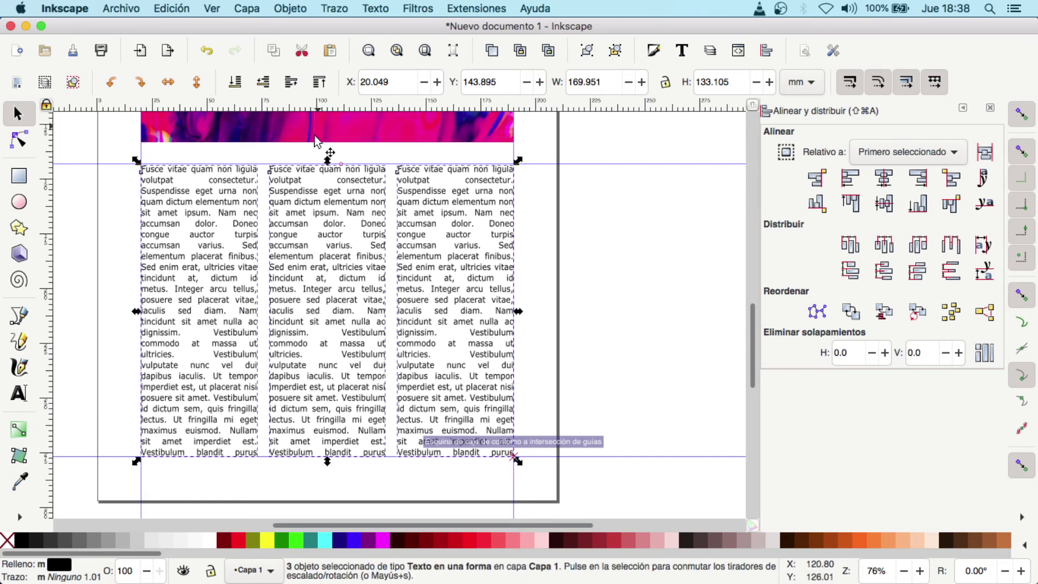
left_click_drag(326, 160, 326, 160)
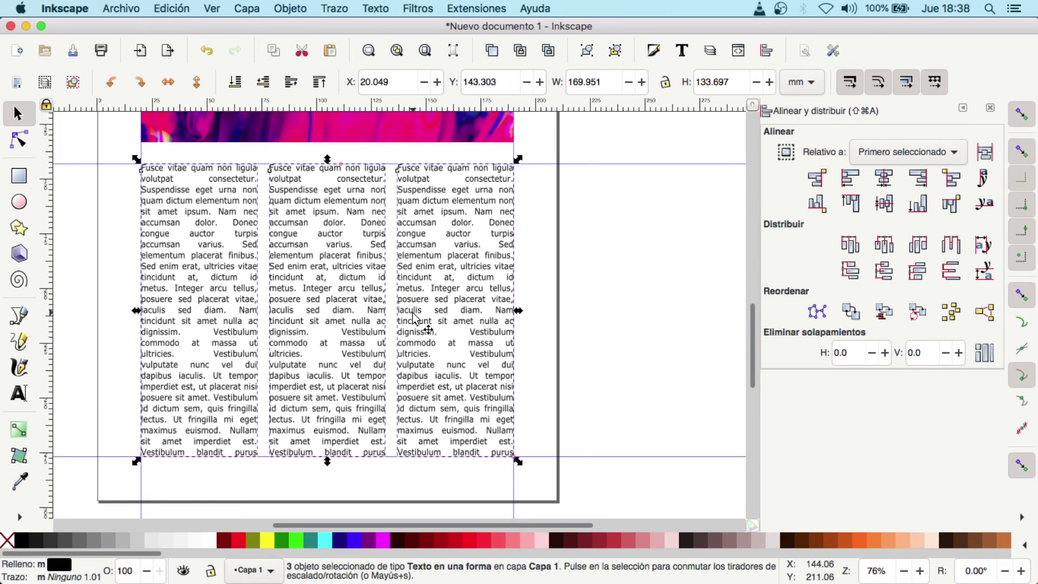
Zoom to fit the whole page with the photo and three columns in view
left_click(592, 360)
scroll(589, 359, "up", 3)
scroll(588, 360, "up", 3)
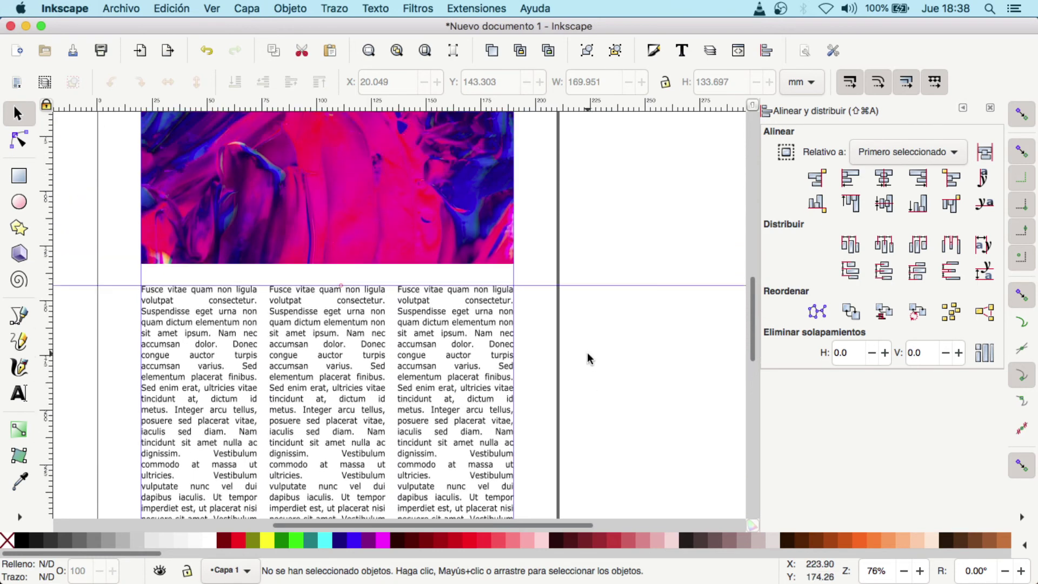
scroll(587, 359, "down", 5)
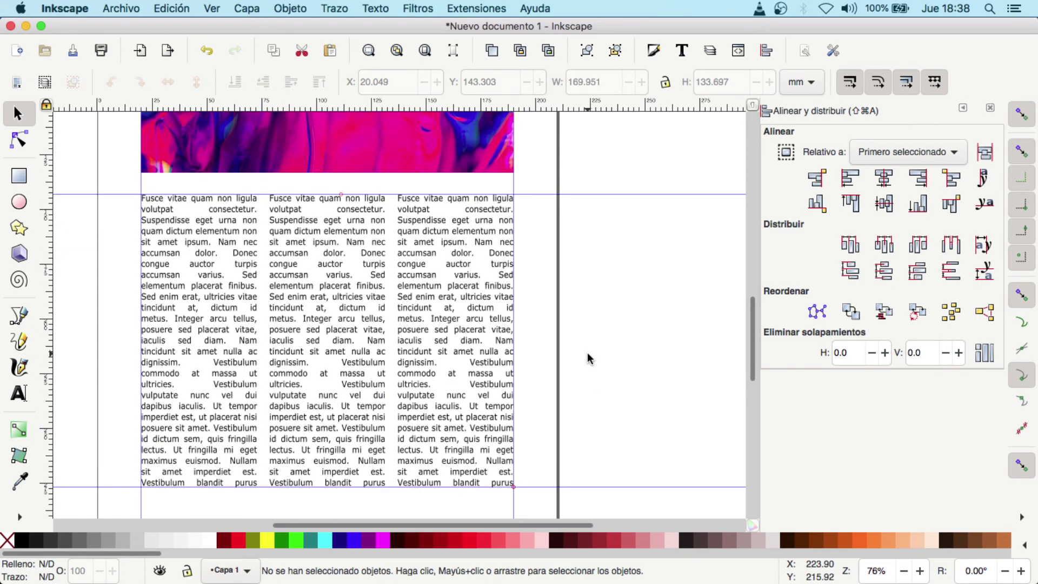
left_click(425, 51)
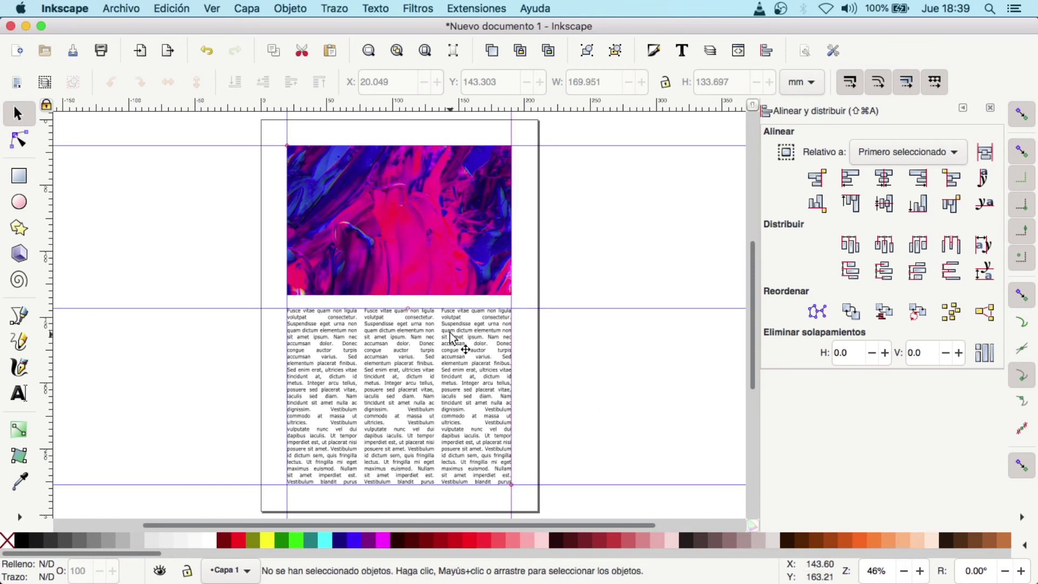
Glance at the PNG export panel, close it, and start Save As with dibujo.svg proposed
left_click(126, 8)
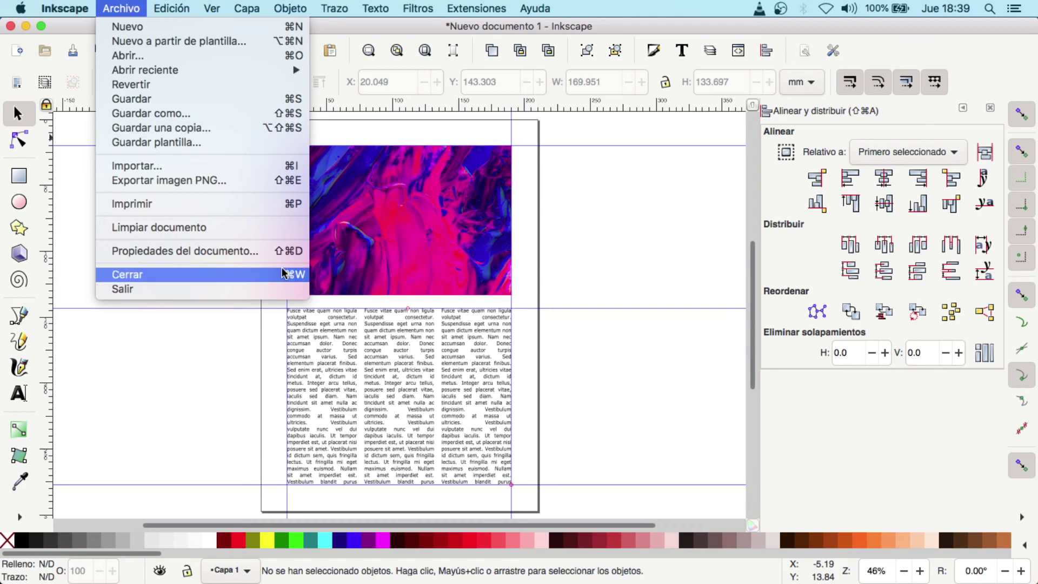
left_click(245, 181)
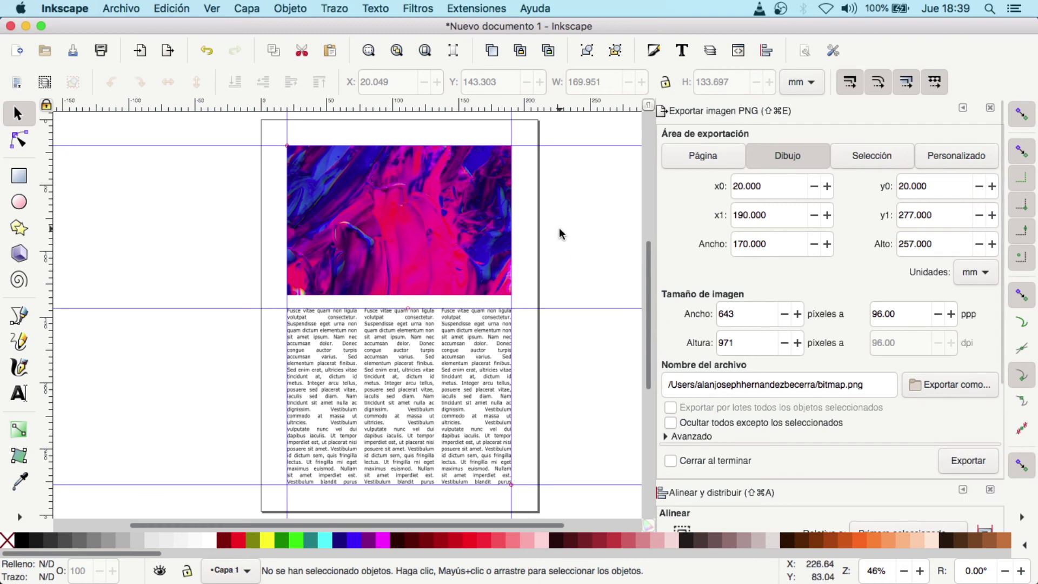
left_click(991, 108)
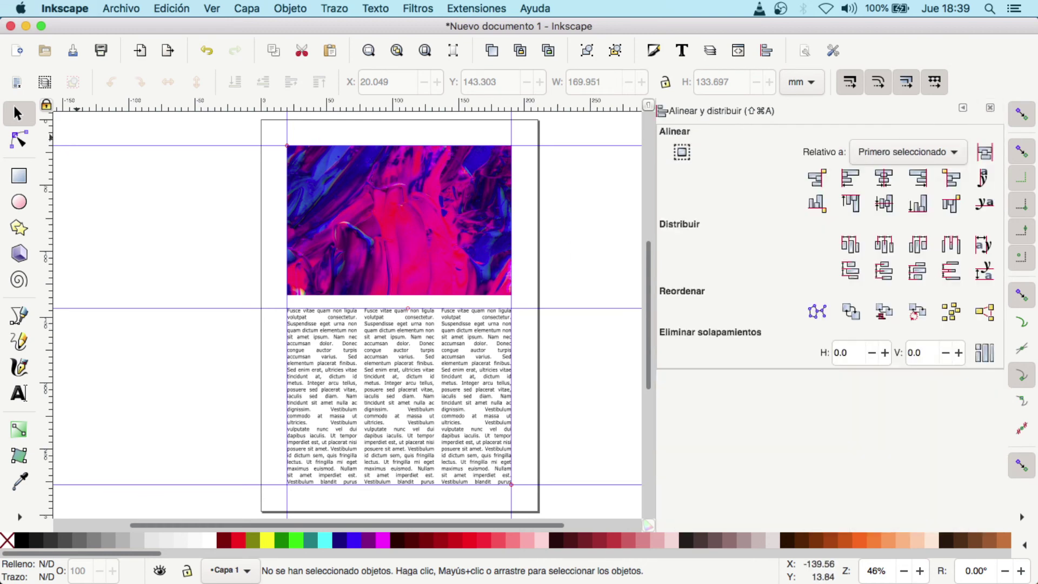
left_click(130, 8)
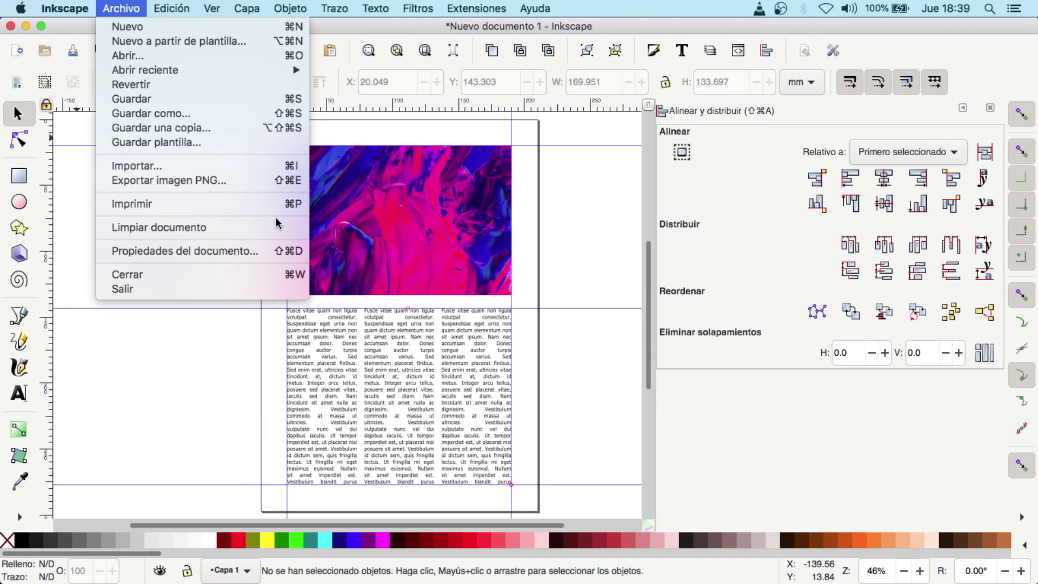
left_click(248, 114)
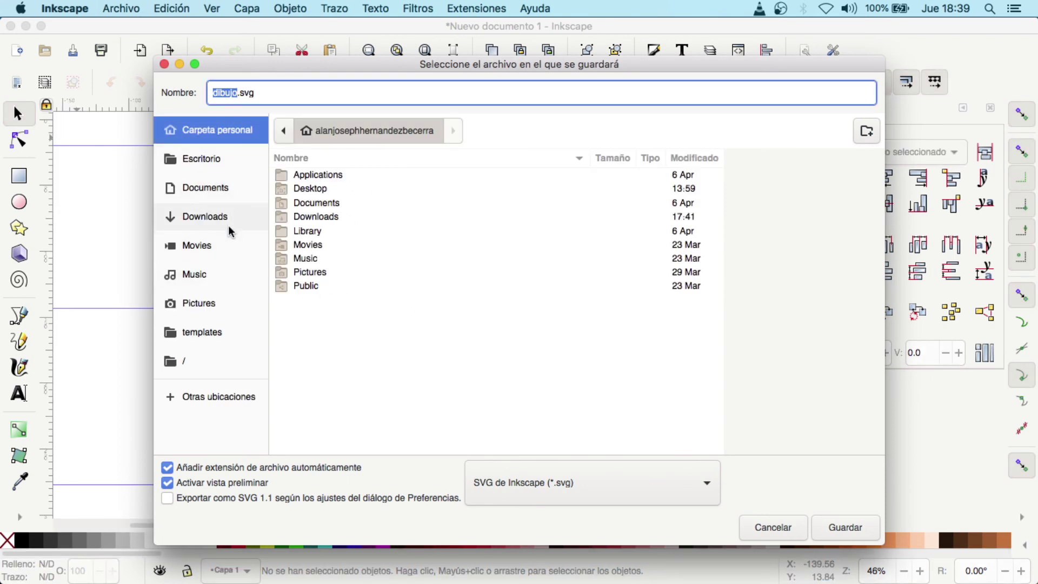
Choose the Desktop as save location and PDF as the file format
left_click(246, 162)
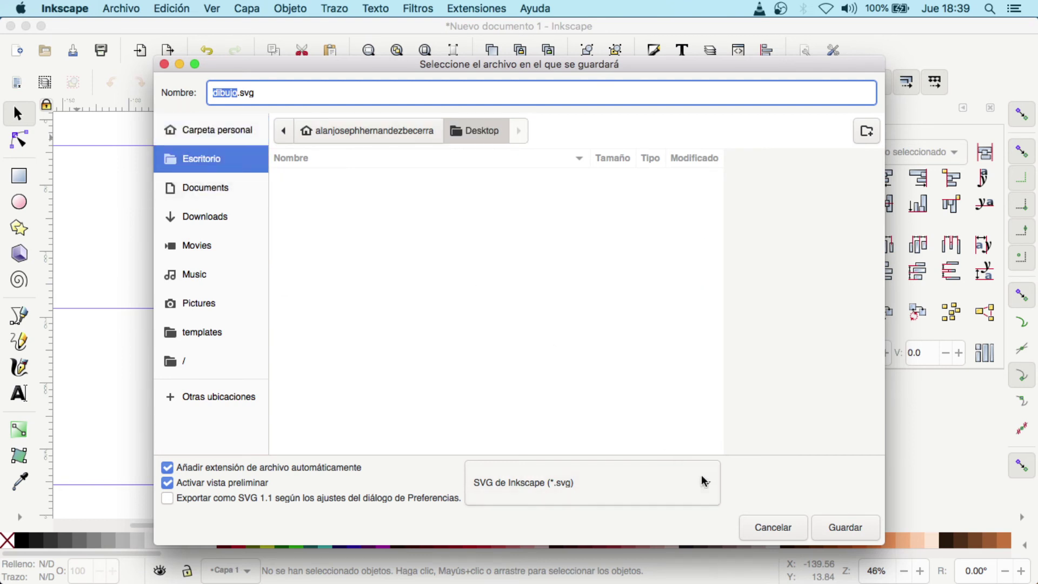
left_click(696, 489)
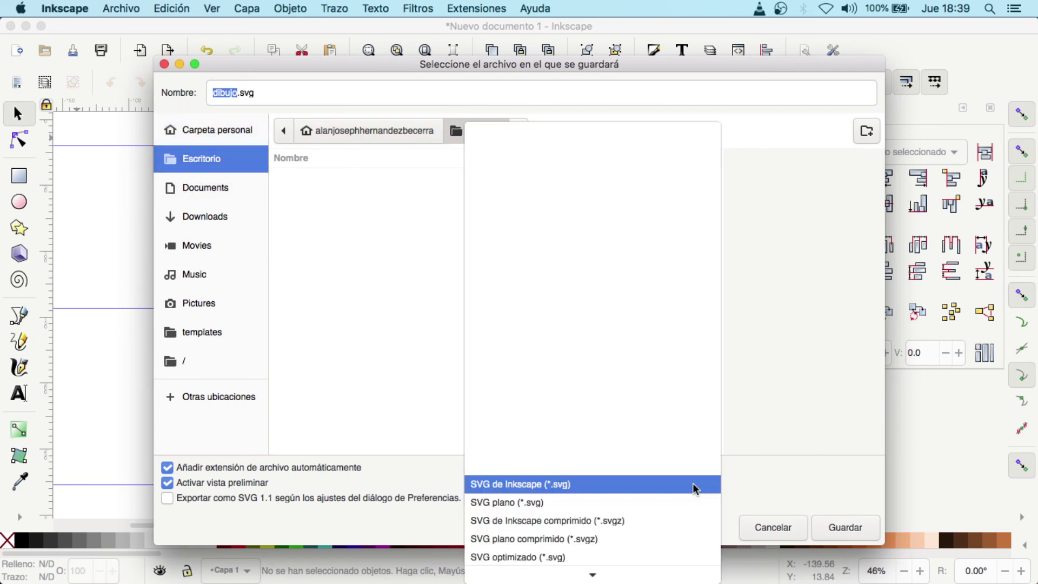
left_click(703, 483)
left_click(689, 480)
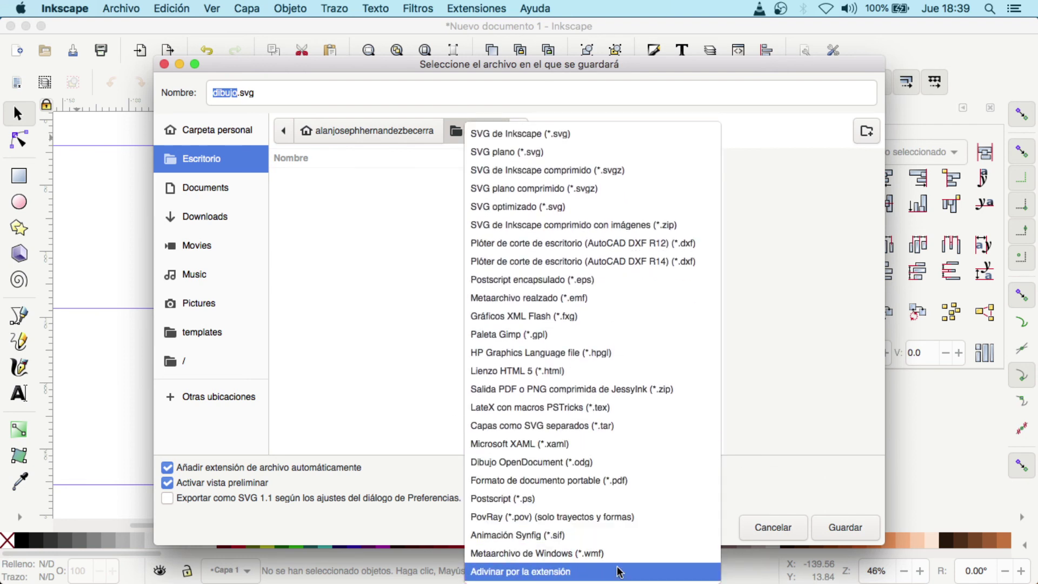
left_click(630, 480)
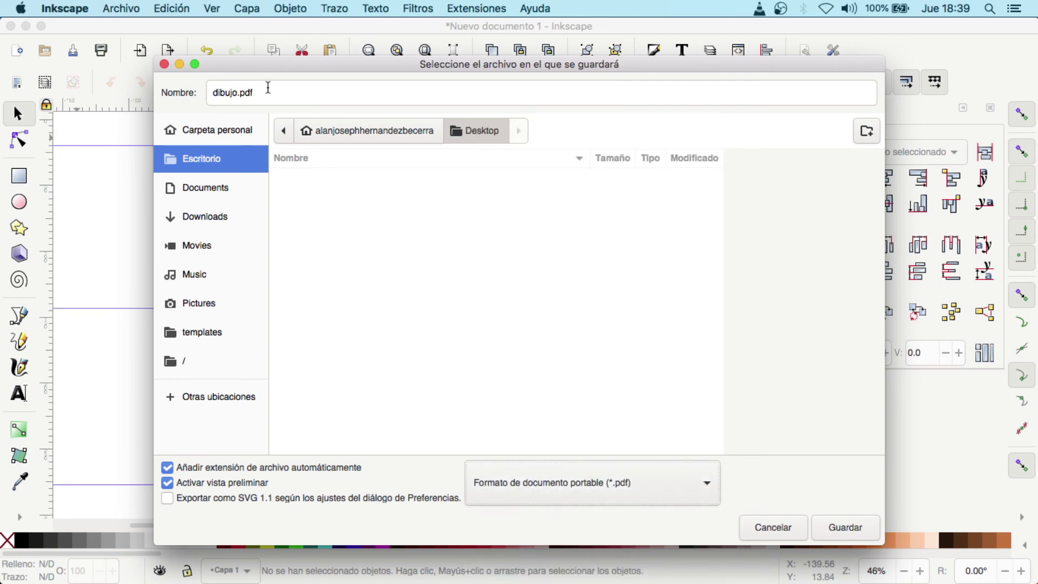
Replace the default name dibujo with the new 'maqueta' file name
left_click(237, 93)
double_click(236, 93)
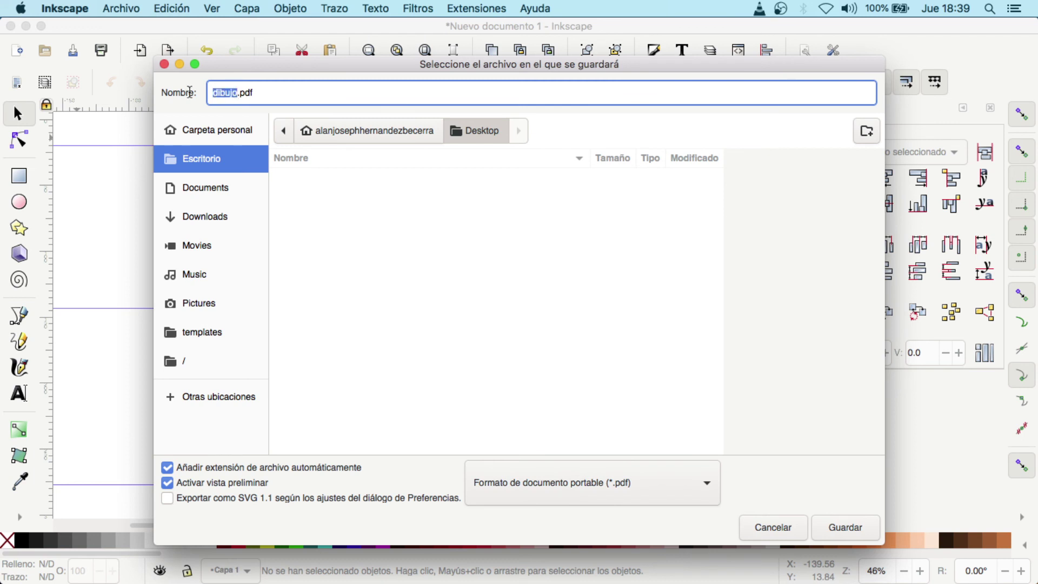
type("Hernandez")
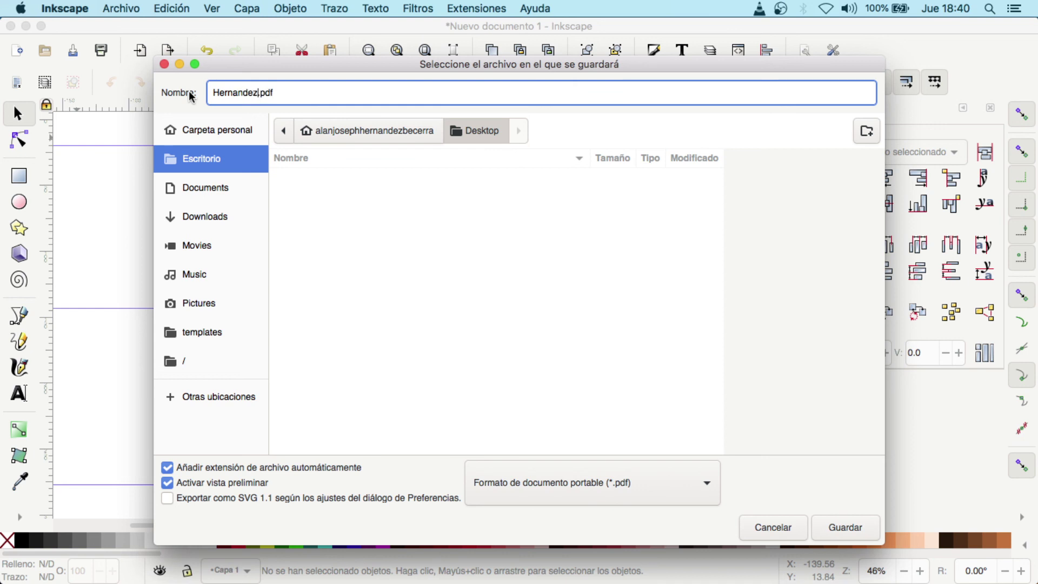
type("a")
type("maqueta")
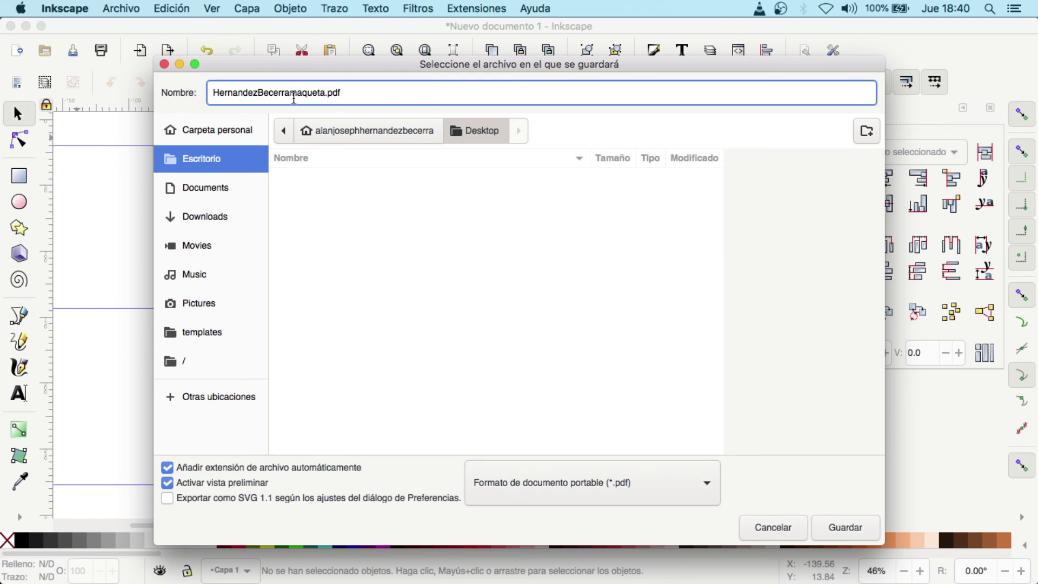
key("BackSpace")
type("M")
Save the PDF, accept the PDF output options, and switch away from Inkscape
left_click(843, 530)
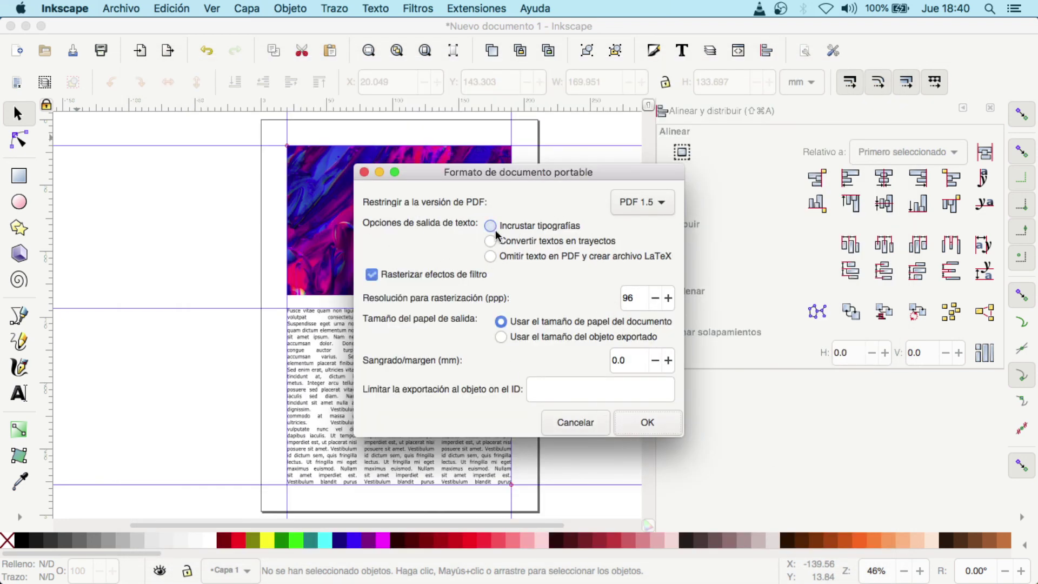
left_click(660, 425)
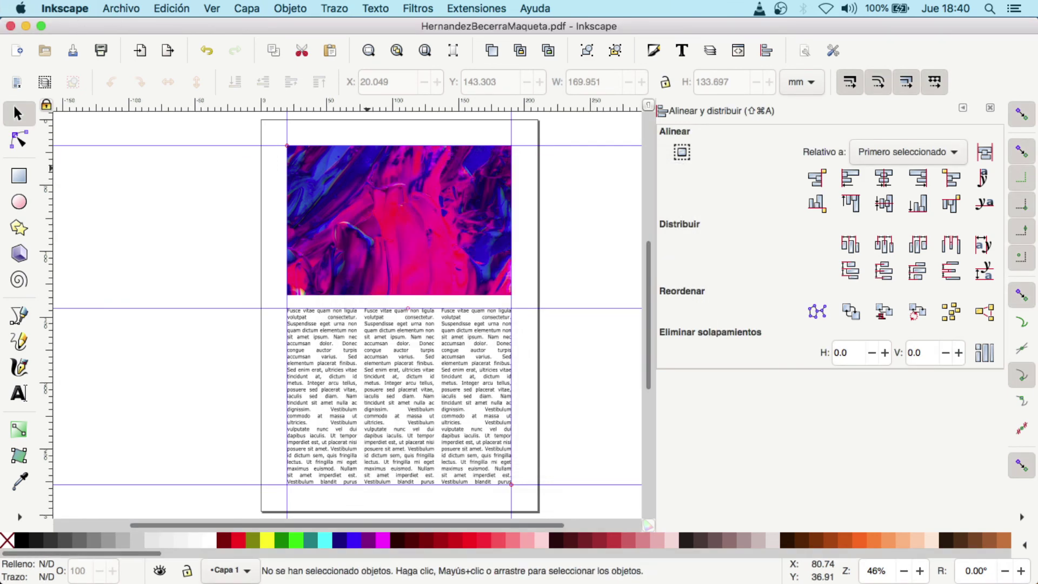
key("super+Tab")
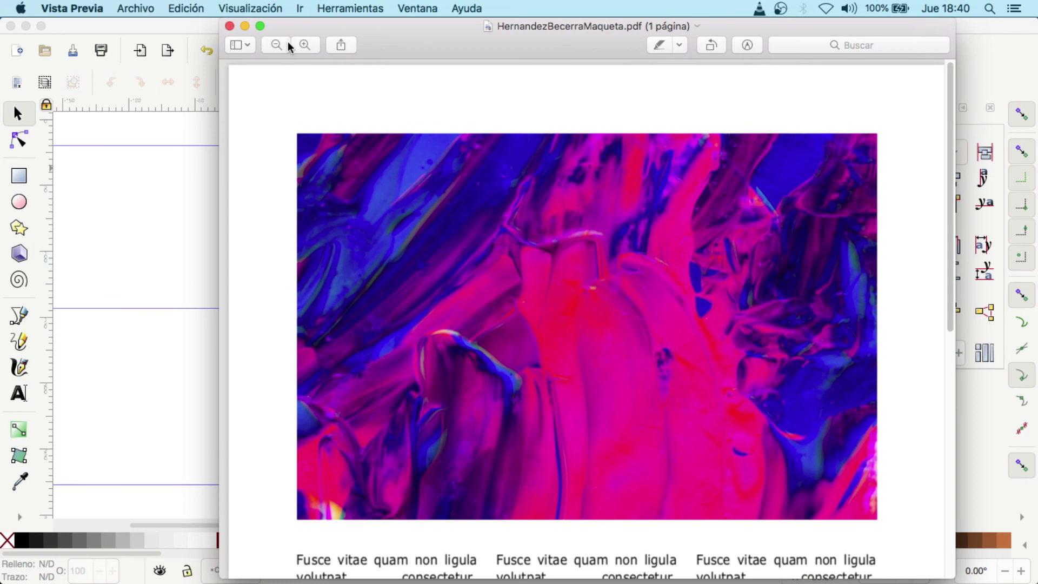
Zoom out and scroll through the PDF in Preview, then shift the window left
left_click(288, 42)
scroll(607, 260, "down", 3)
scroll(608, 261, "down", 4)
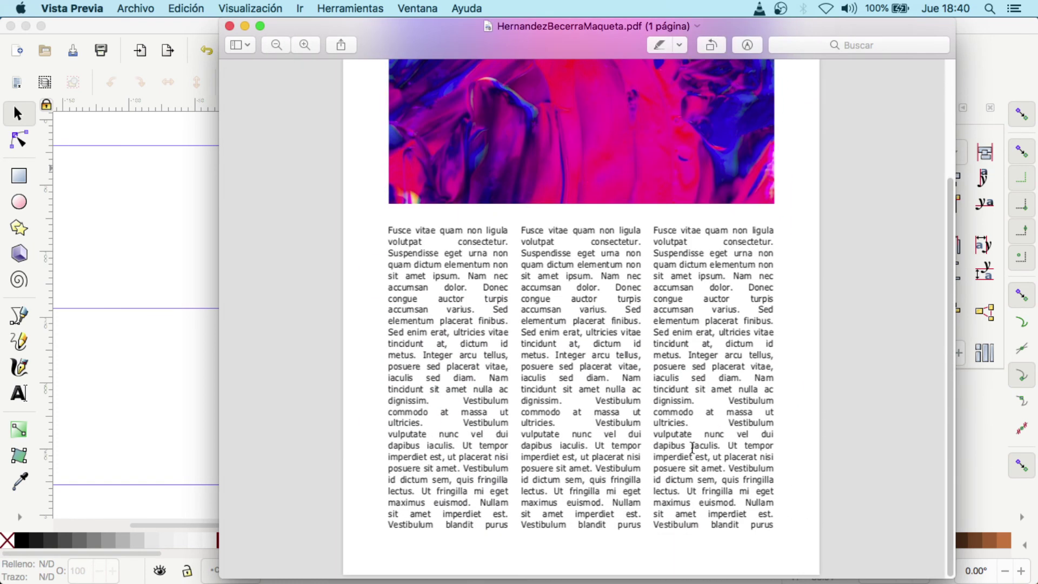
scroll(712, 404, "up", 2)
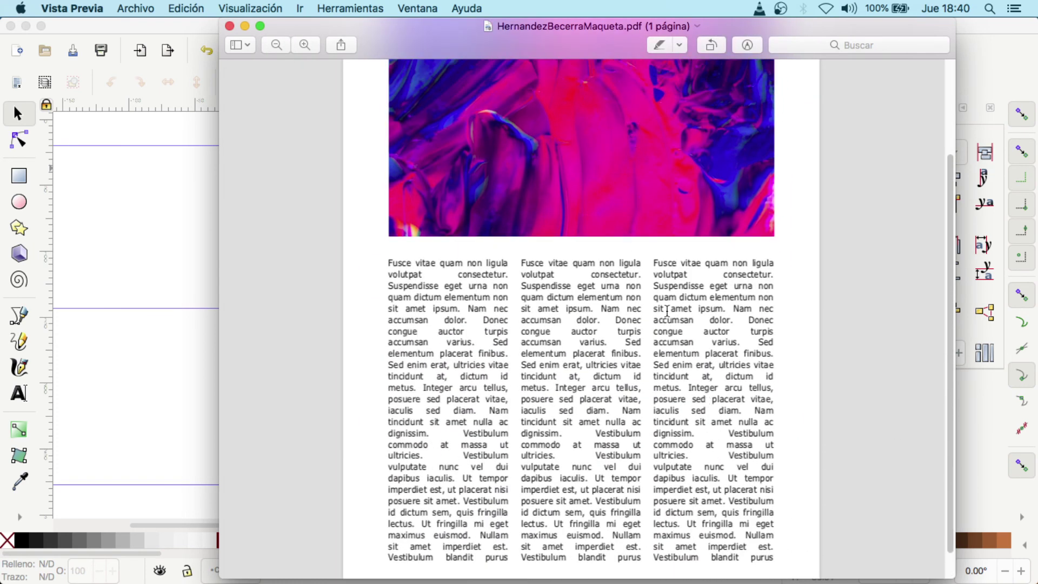
scroll(602, 319, "up", 3)
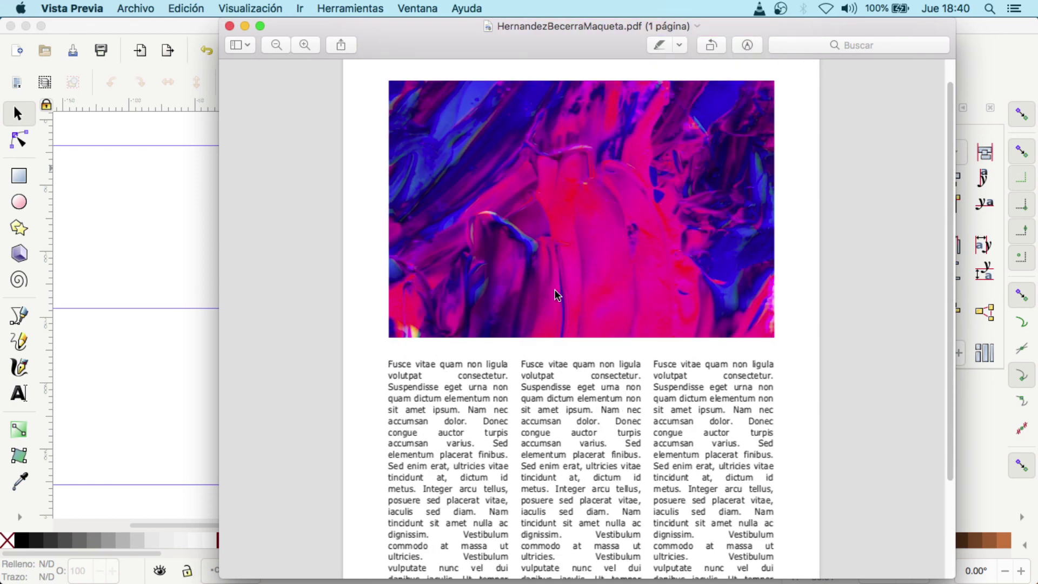
scroll(553, 288, "up", 2)
left_click_drag(576, 38, 511, 35)
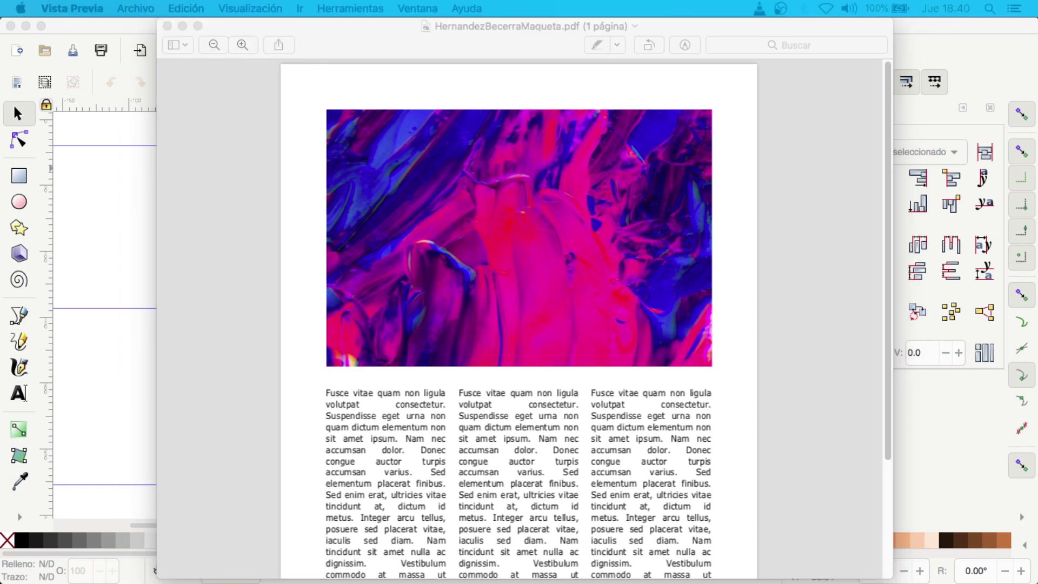
left_click(420, 37)
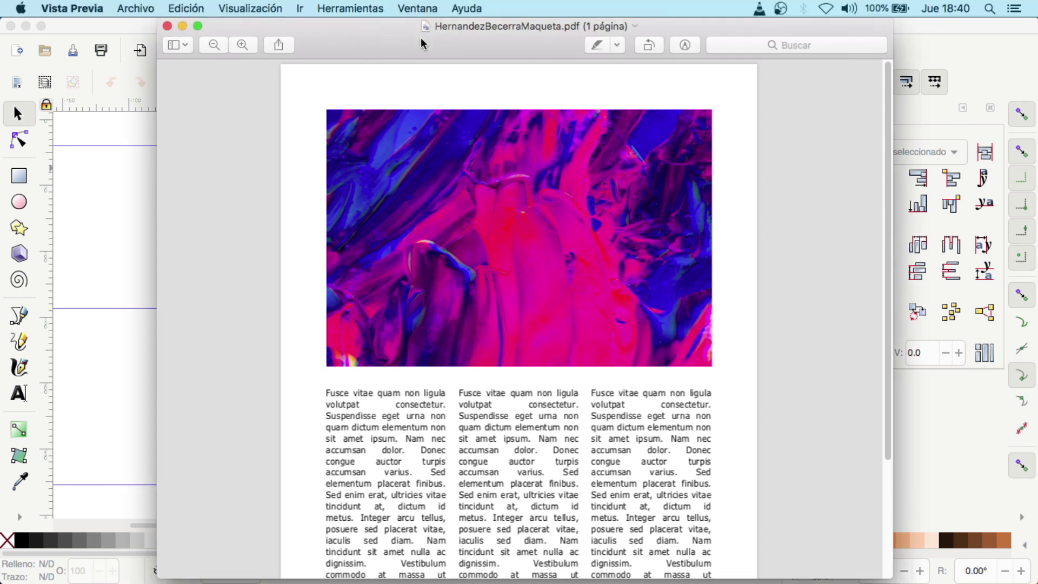